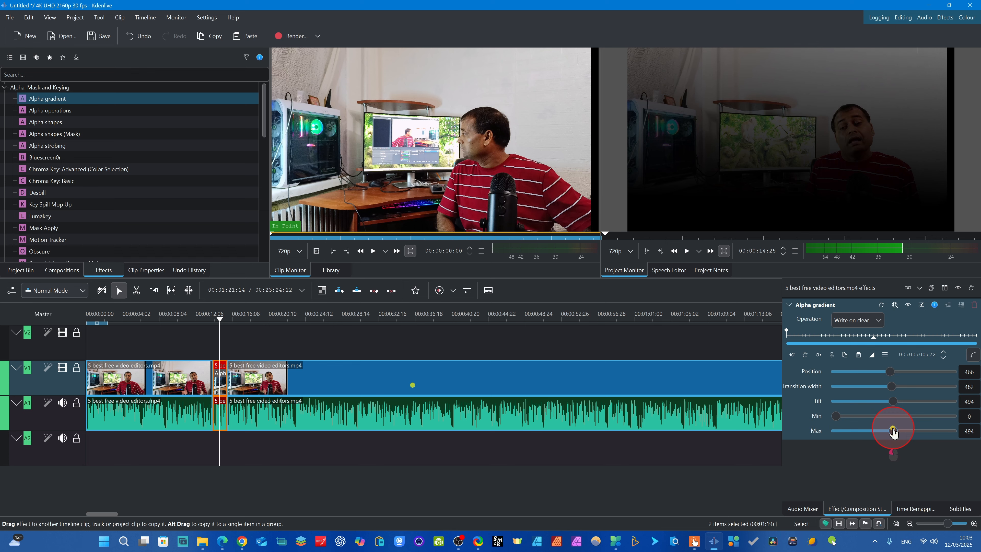
Step: Raise the Alpha gradient's Max to 1000, then add a keyframe at 00:00:00:12 in the short clip with Tilt 587
drag(894, 432, 951, 434)
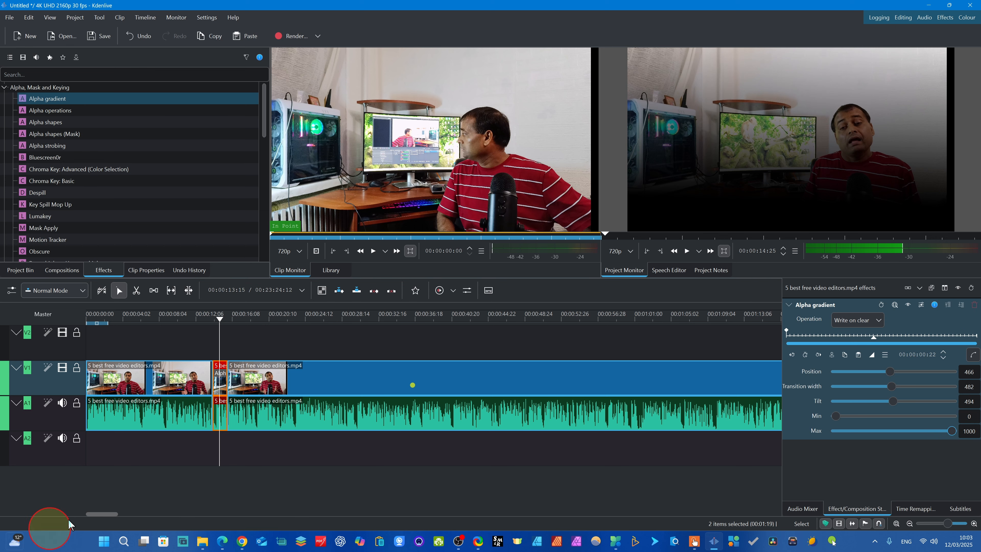
drag(220, 325, 216, 324)
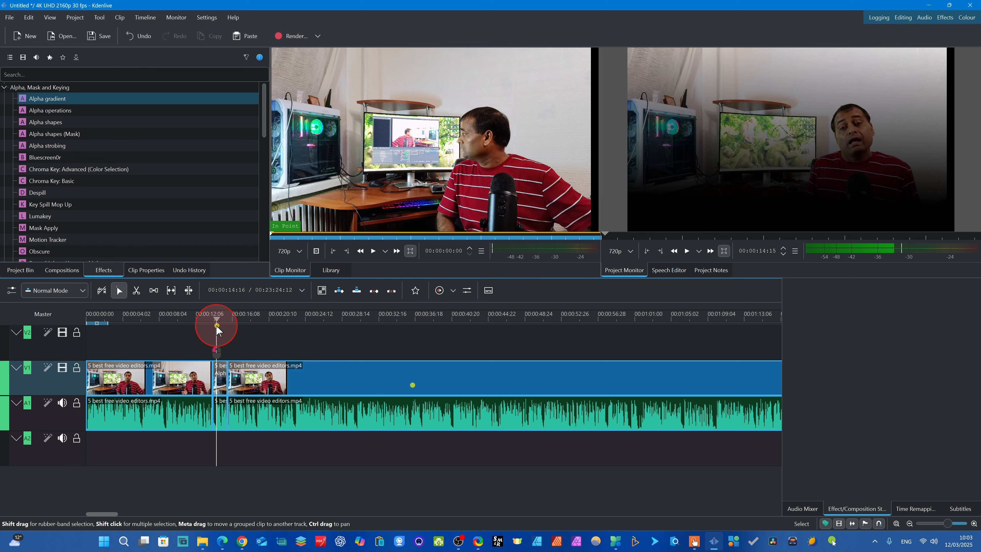
click(220, 381)
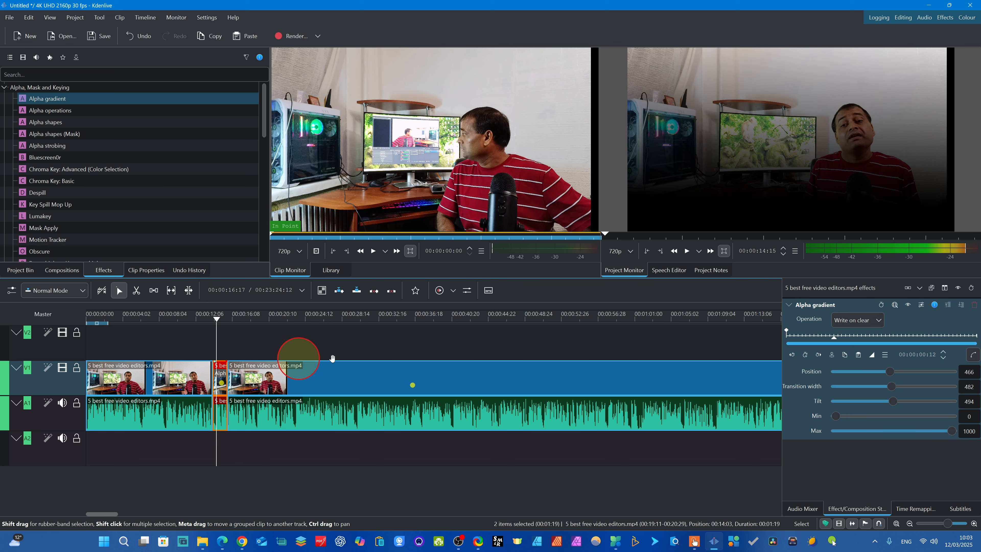
click(807, 354)
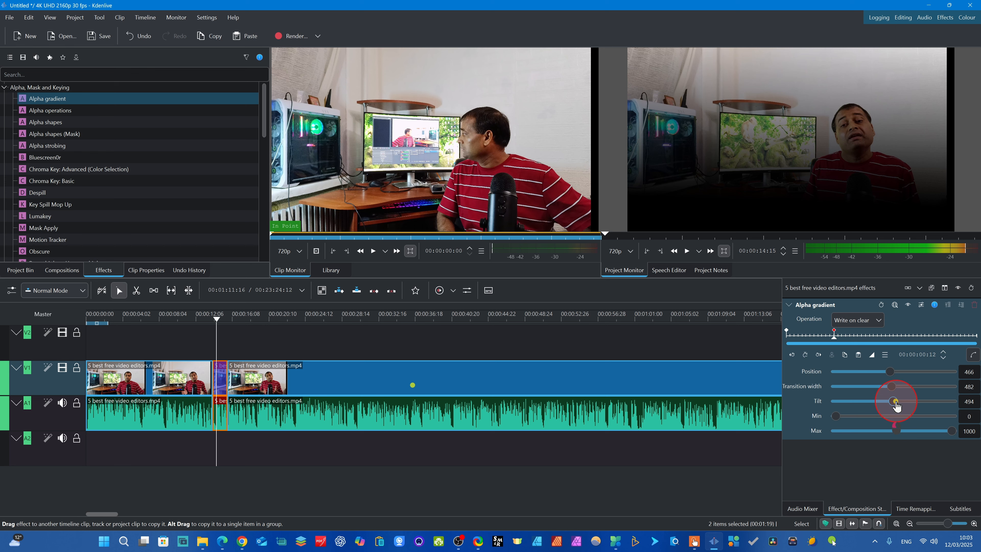
drag(895, 403, 905, 405)
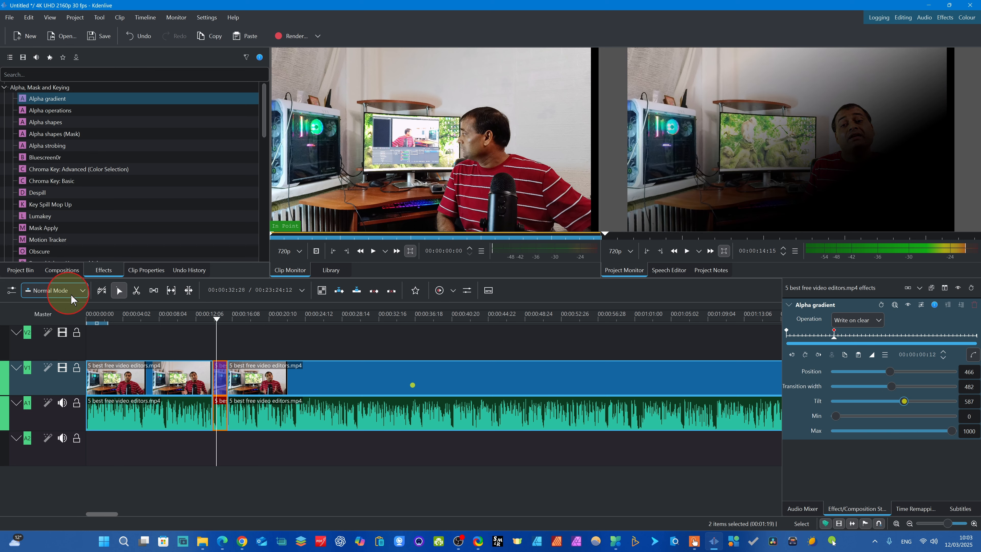
Step: Add an Alpha gradient keyframe at 00:00:00:25 in the short clip and set its Tilt to 377
click(216, 321)
drag(219, 324, 221, 323)
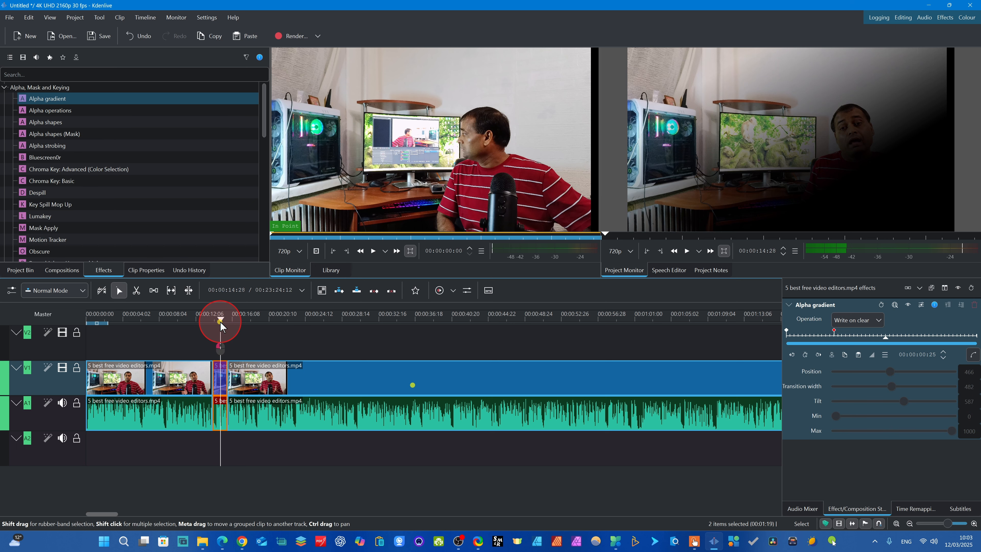
click(805, 356)
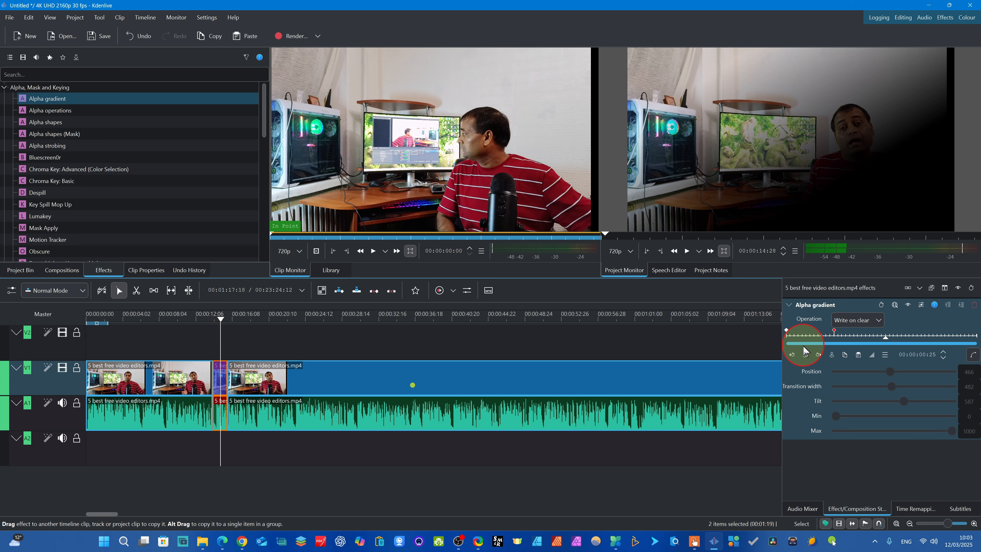
click(807, 354)
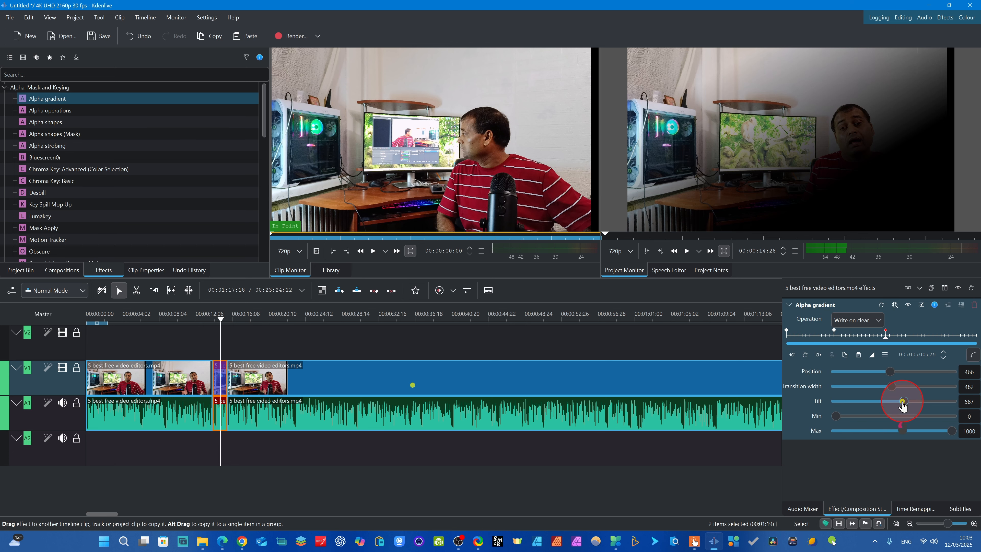
drag(899, 404, 877, 404)
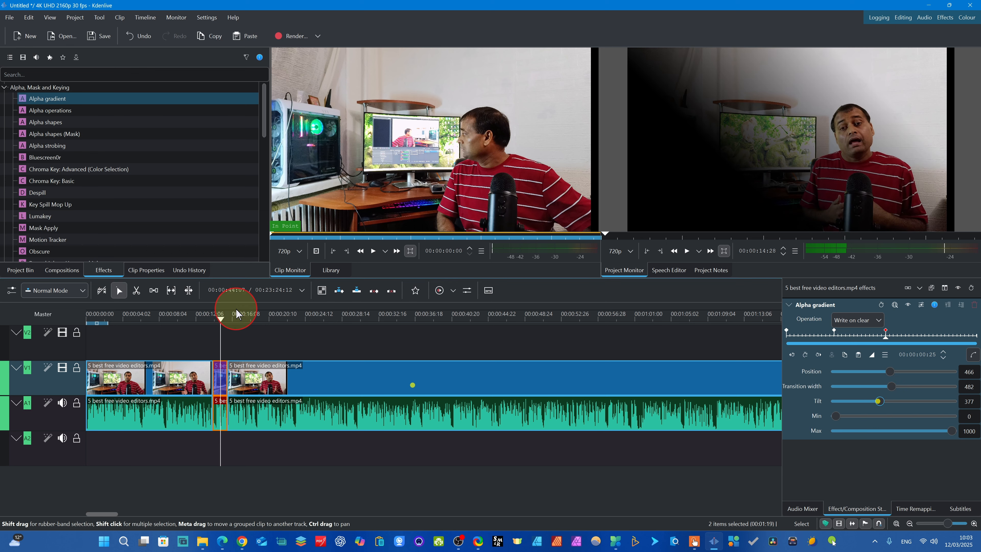
Step: Add an Alpha gradient keyframe at 00:00:01:04 in the short clip and set its Min to 202
click(221, 326)
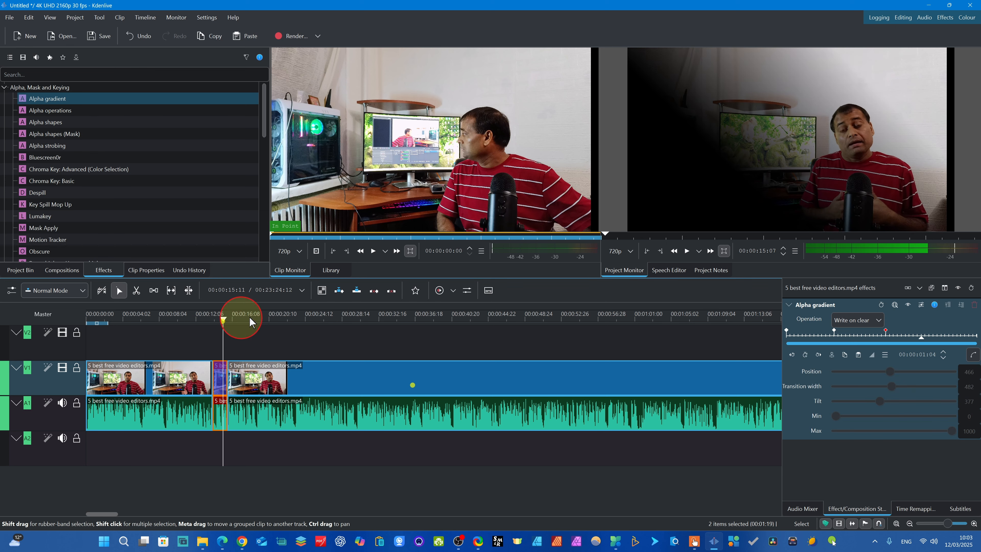
click(806, 354)
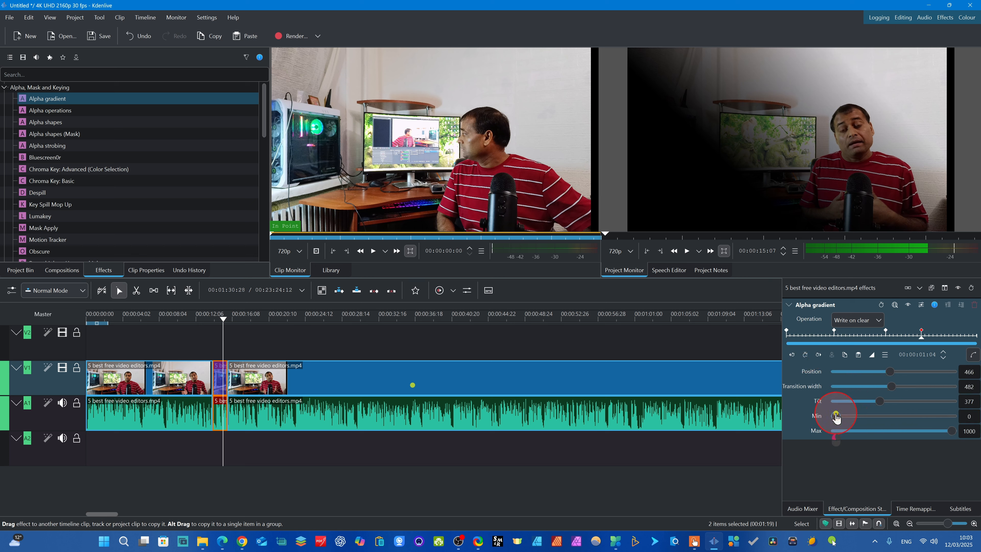
drag(842, 417, 847, 416)
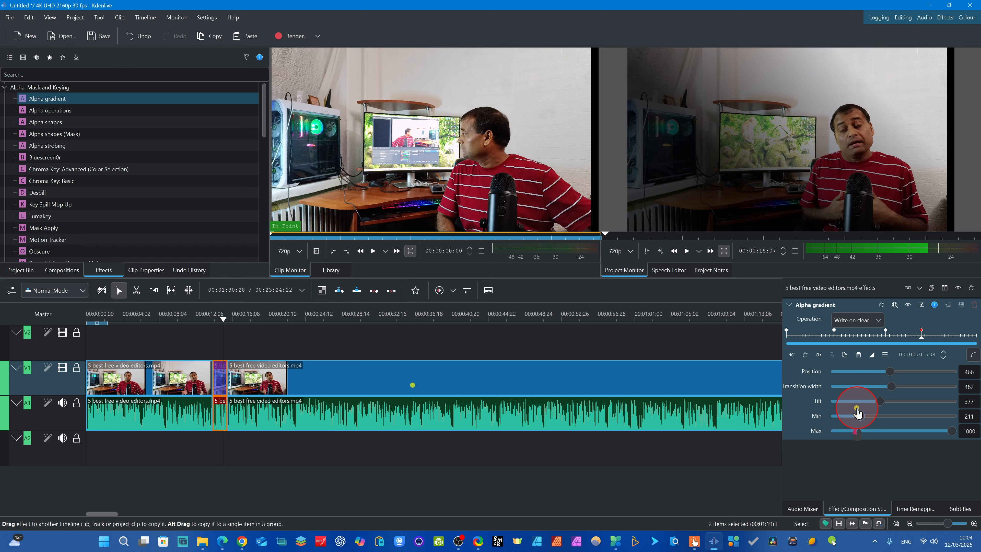
drag(865, 412, 858, 411)
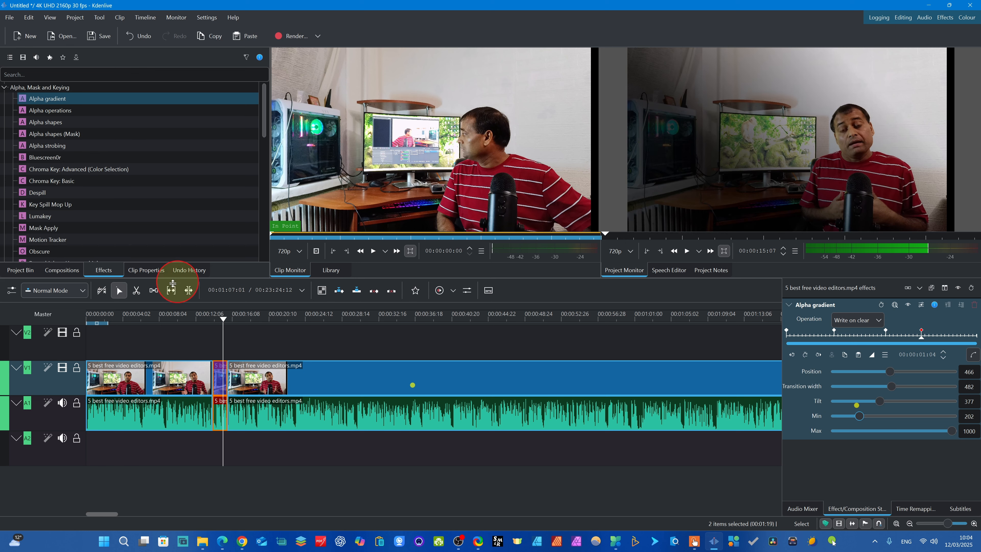
Step: Add an Alpha gradient keyframe at 00:00:01:09 in the short clip and lower its Min to 8
drag(222, 321, 225, 321)
click(801, 355)
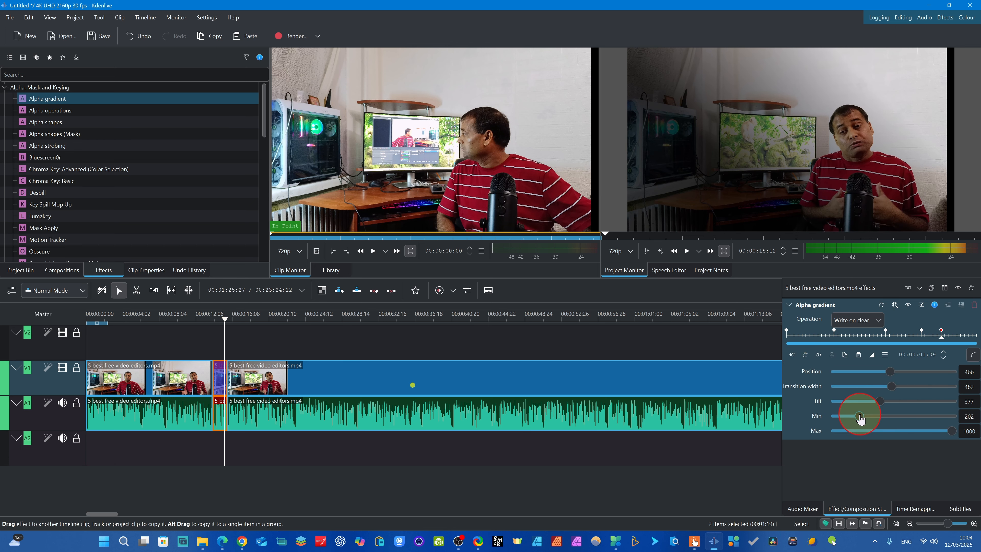
mouse_move(862, 416)
mouse_down()
mouse_move(878, 416)
mouse_move(844, 417)
mouse_up()
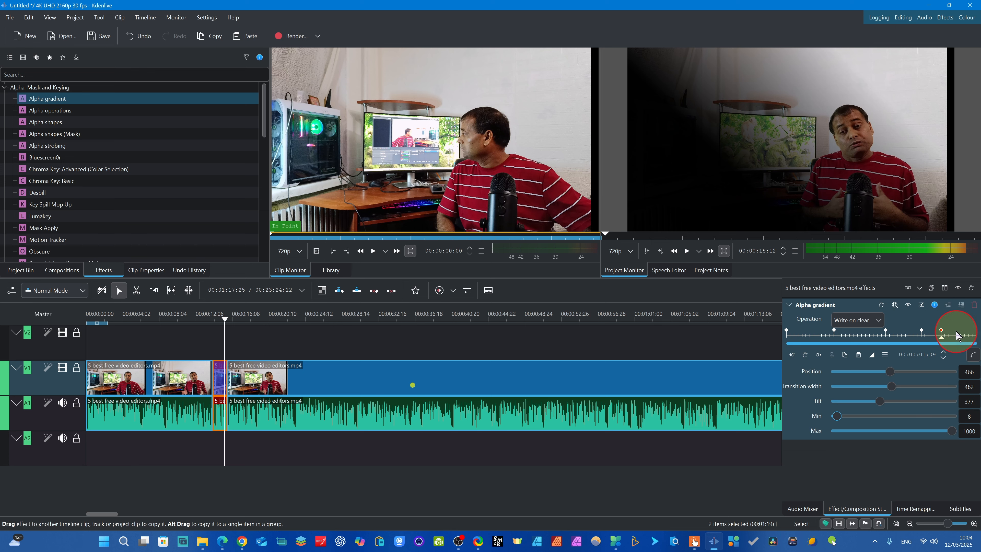
Step: Play the timeline from about 00:00:13:00 through the short clip to preview the animated Alpha gradient
click(218, 334)
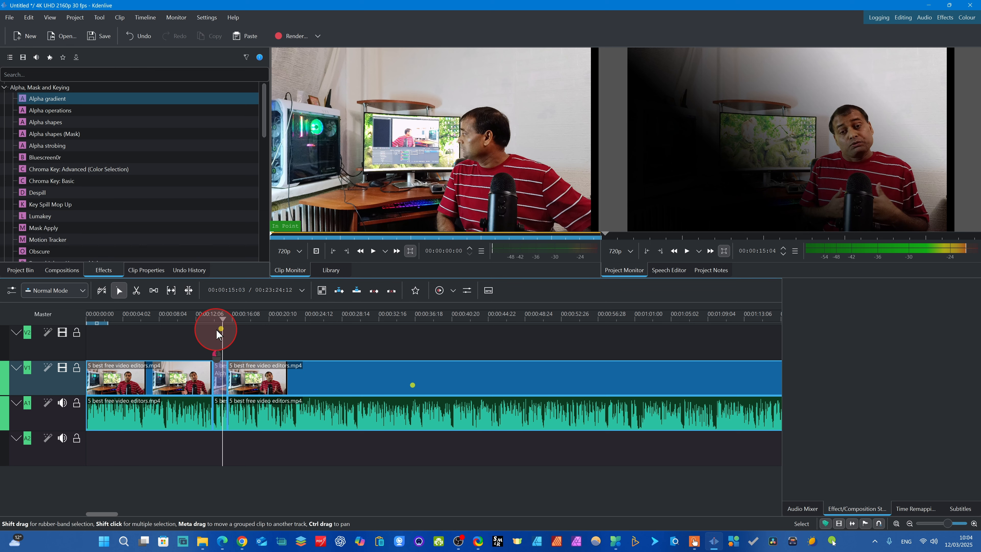
click(204, 334)
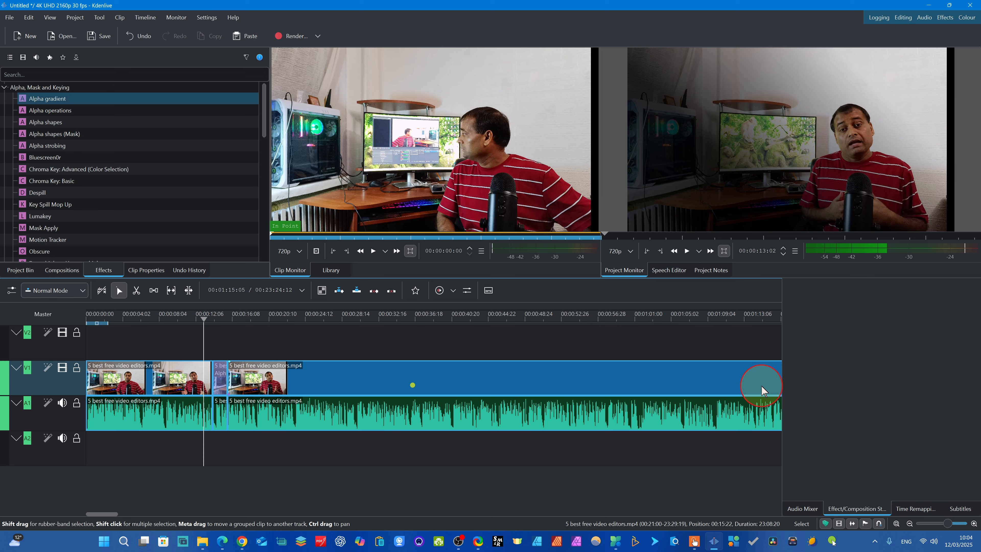
key(space)
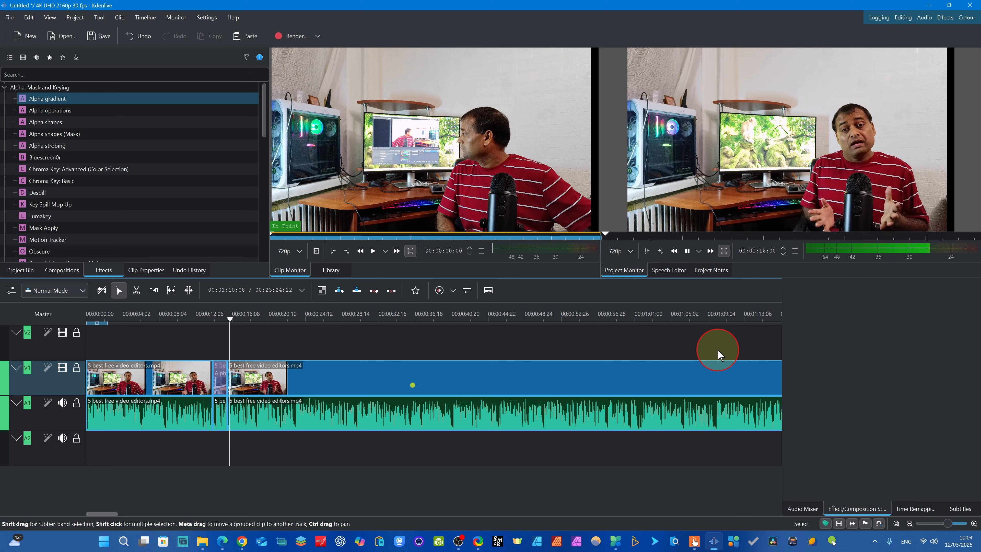
key(space)
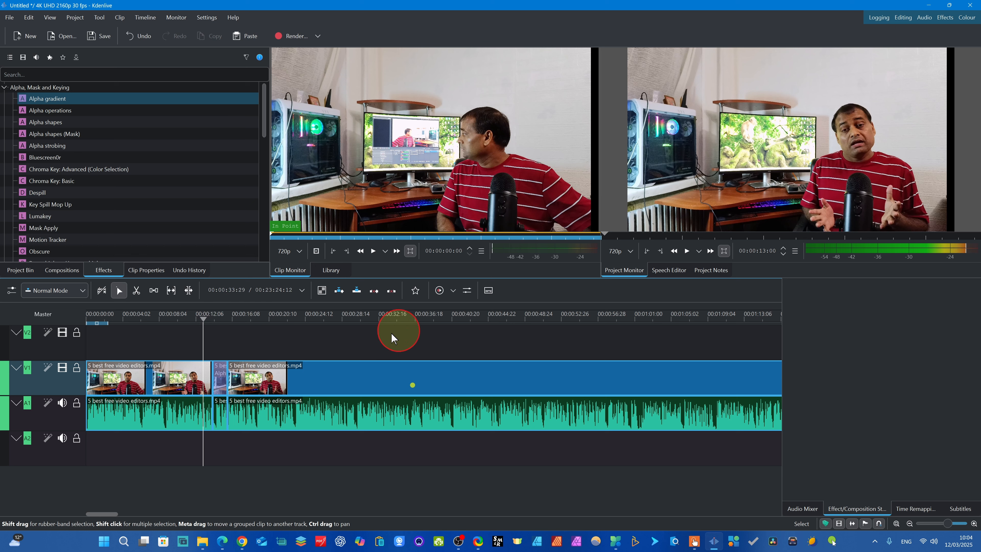
key(space)
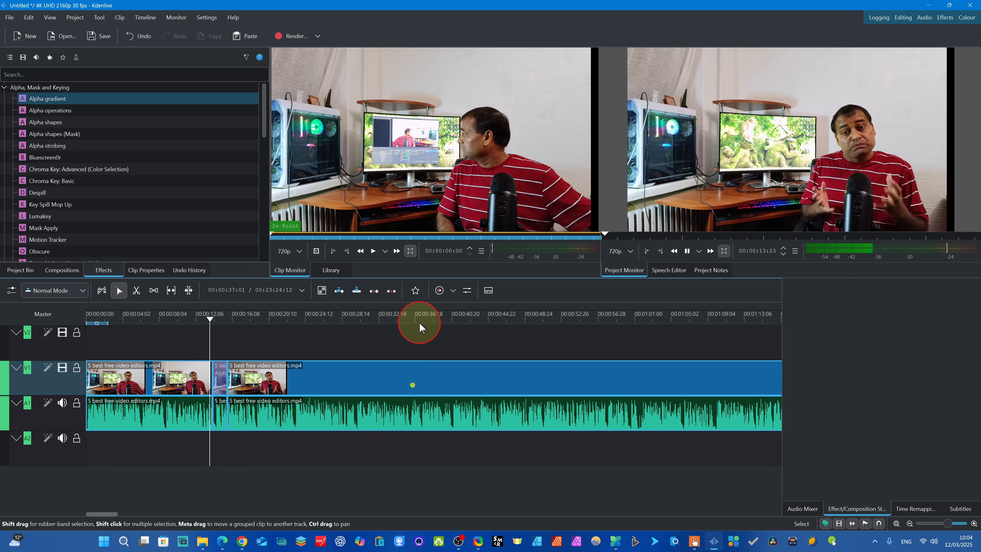
key(space)
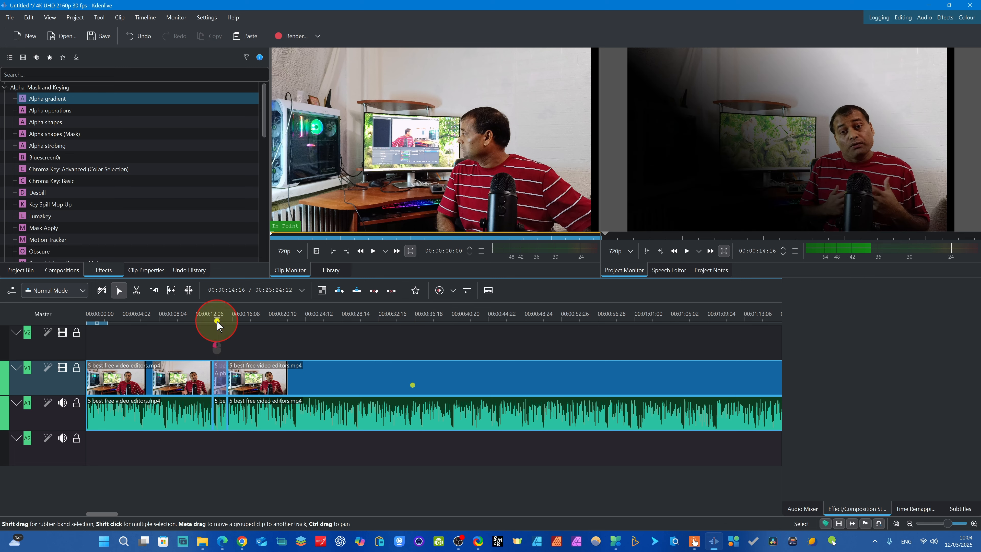
Step: Check the Alpha gradient keyframes of the short clip and replay the timeline from just before it
click(230, 380)
click(222, 373)
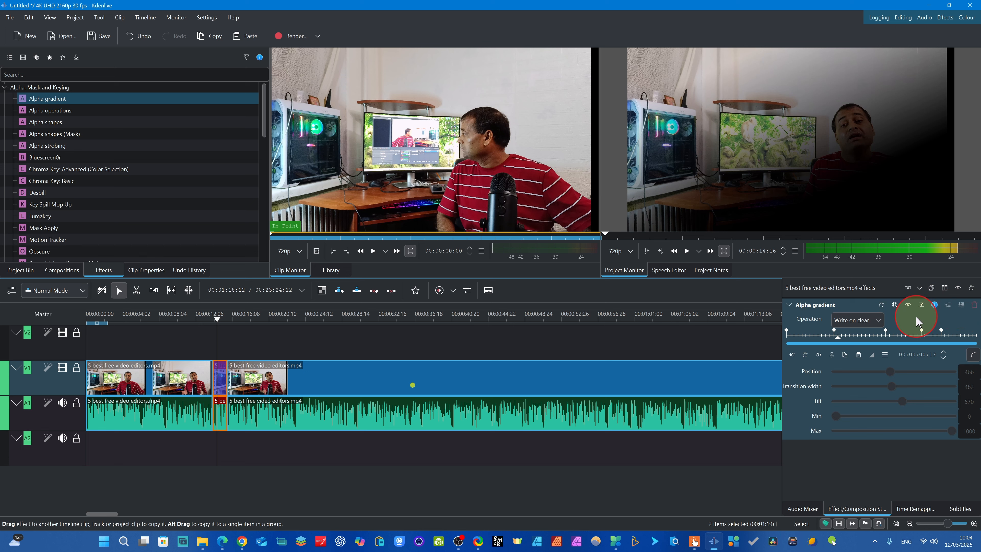
click(209, 337)
key(space)
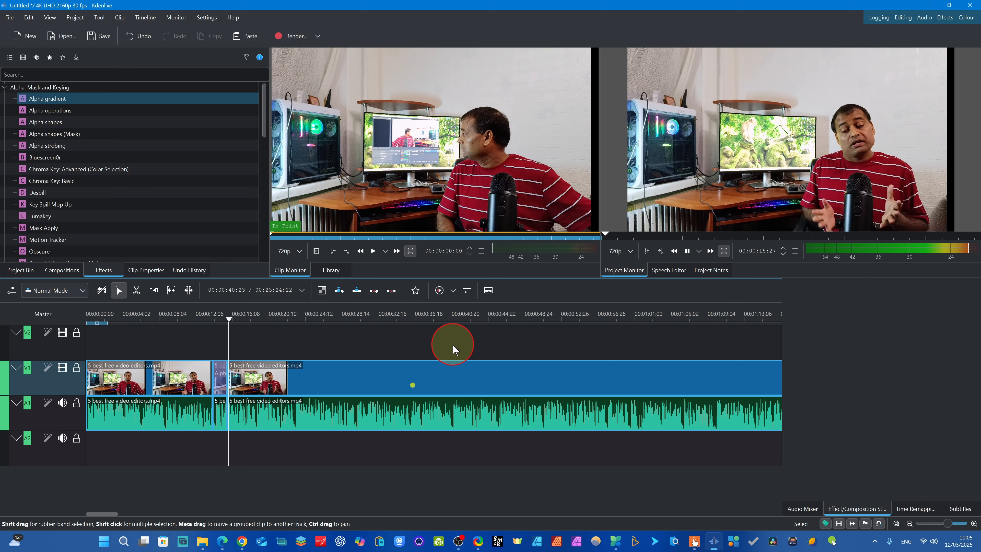
key(space)
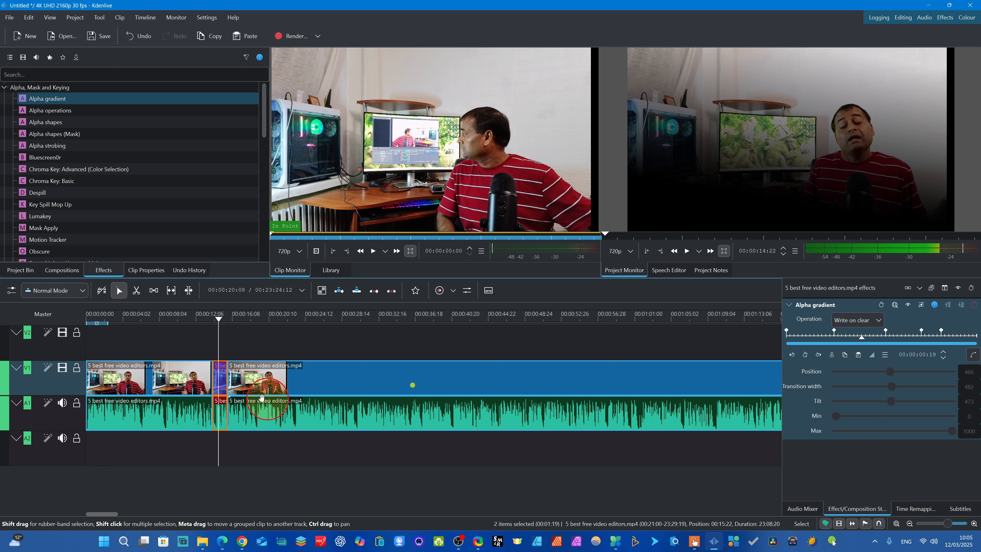
Step: Add an Alpha gradient keyframe at 00:00:00:19 in the short clip and adjust its Transition width
click(221, 386)
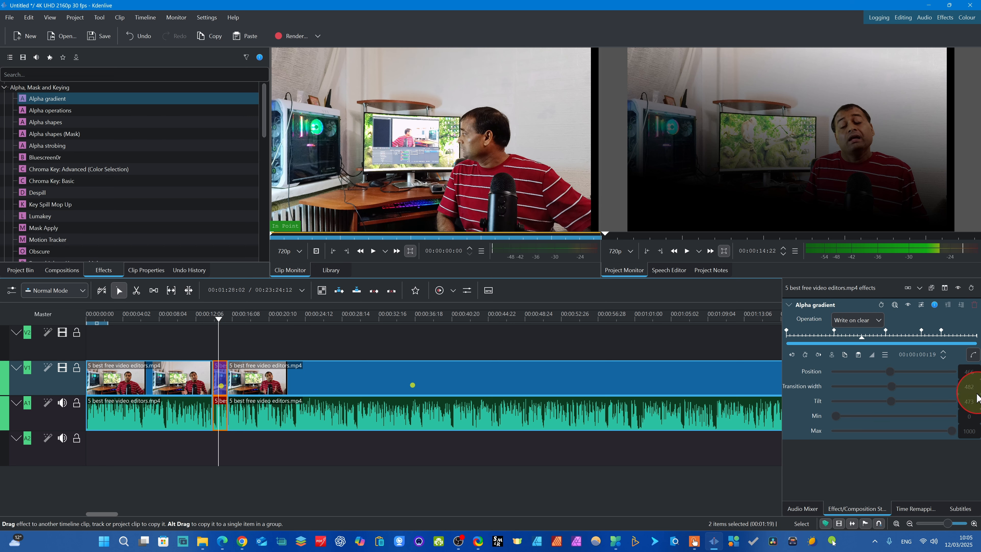
click(805, 355)
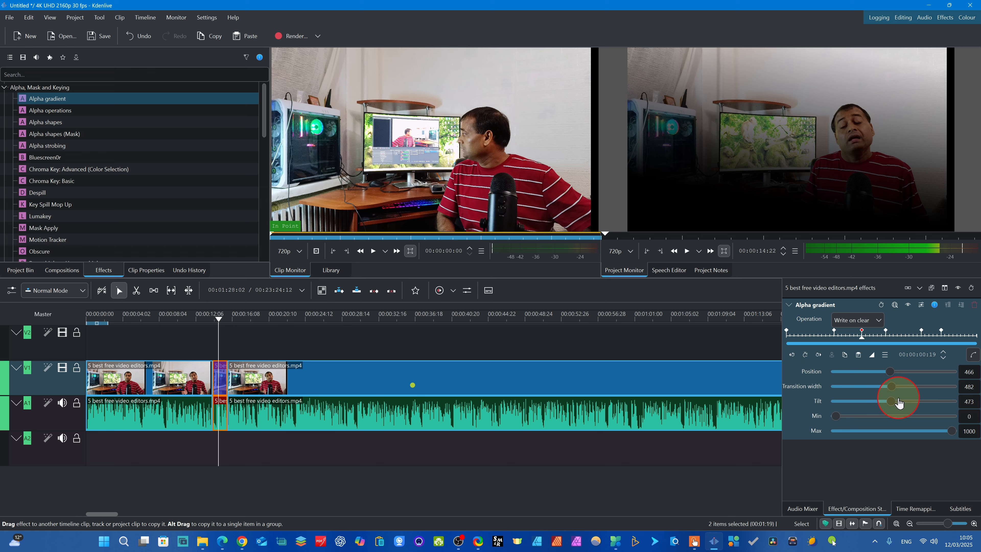
mouse_move(894, 389)
mouse_down()
mouse_move(903, 371)
mouse_move(857, 373)
mouse_move(902, 373)
mouse_up()
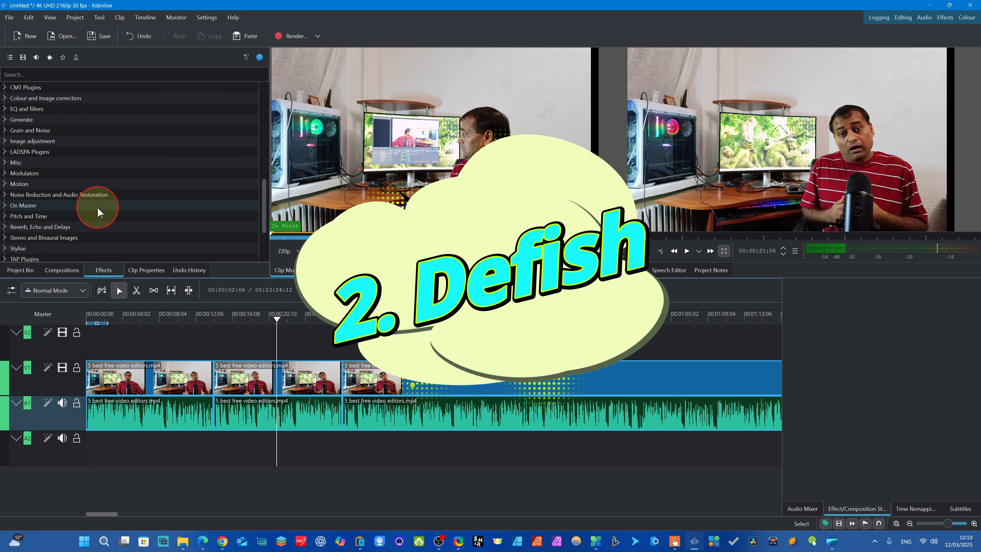
Step: Search the effects list for "defish"
click(79, 77)
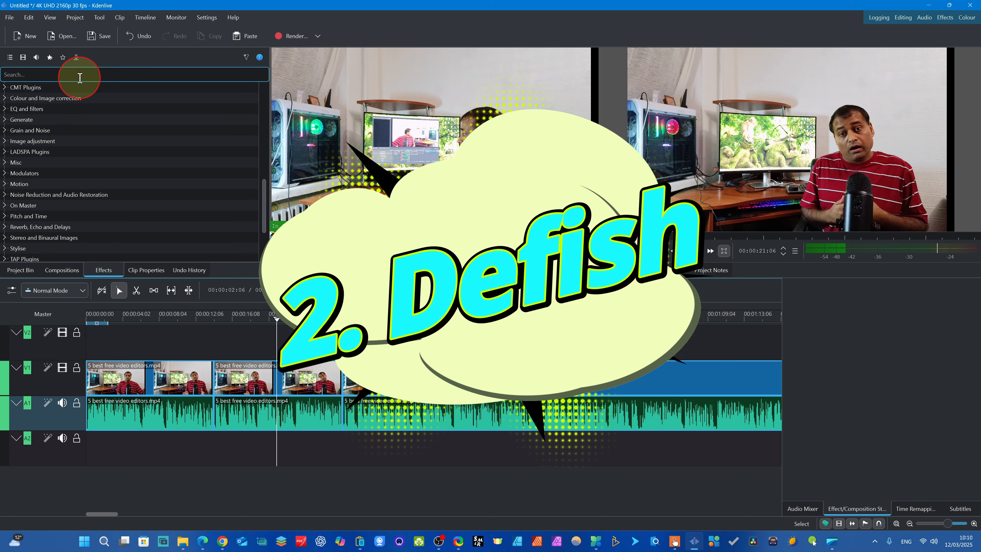
text(de)
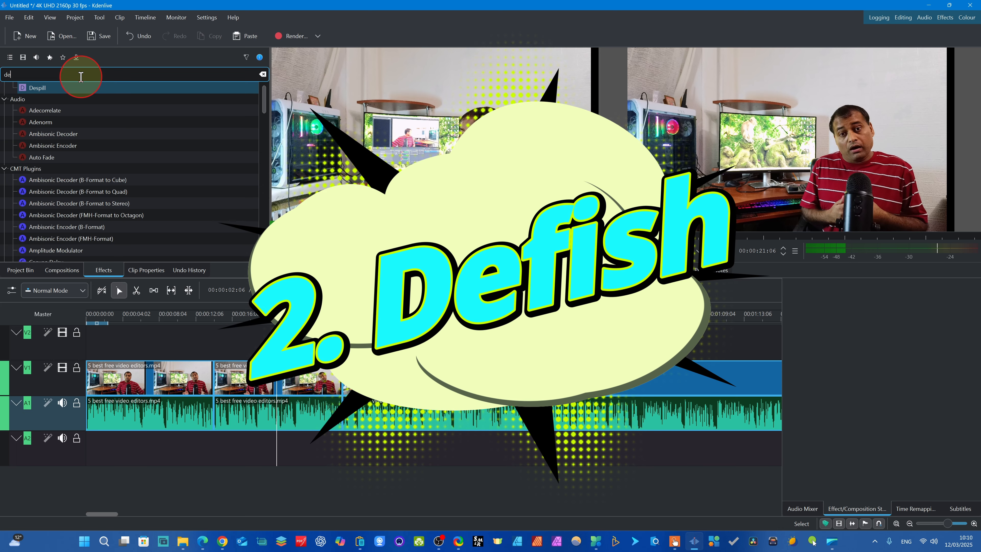
text(fish)
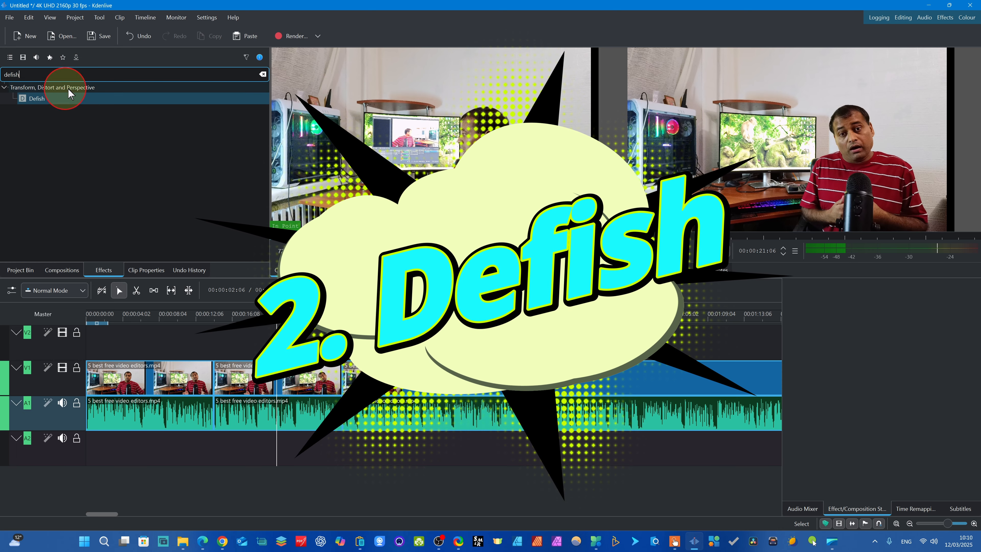
Step: Clear the effects search and examine where Defish sits in the full list, under Transform, Distort and Perspective
click(262, 75)
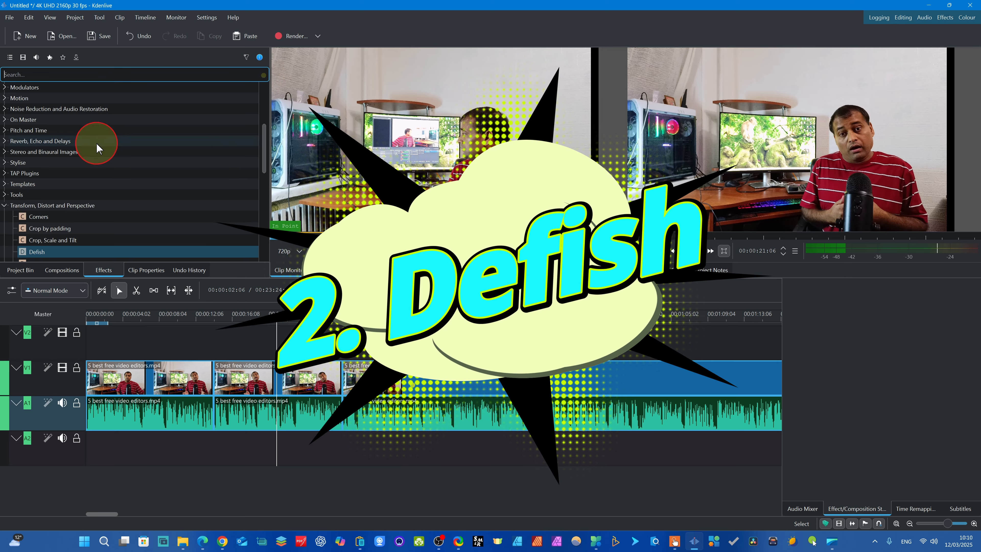
scroll(93, 151, down, 3)
scroll(97, 169, down, 3)
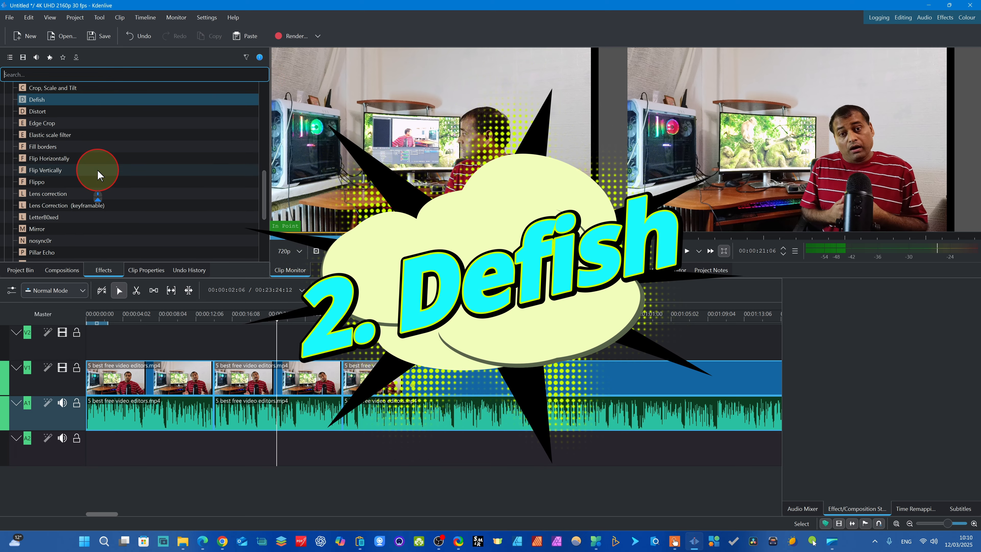
scroll(97, 170, up, 3)
scroll(178, 150, up, 6)
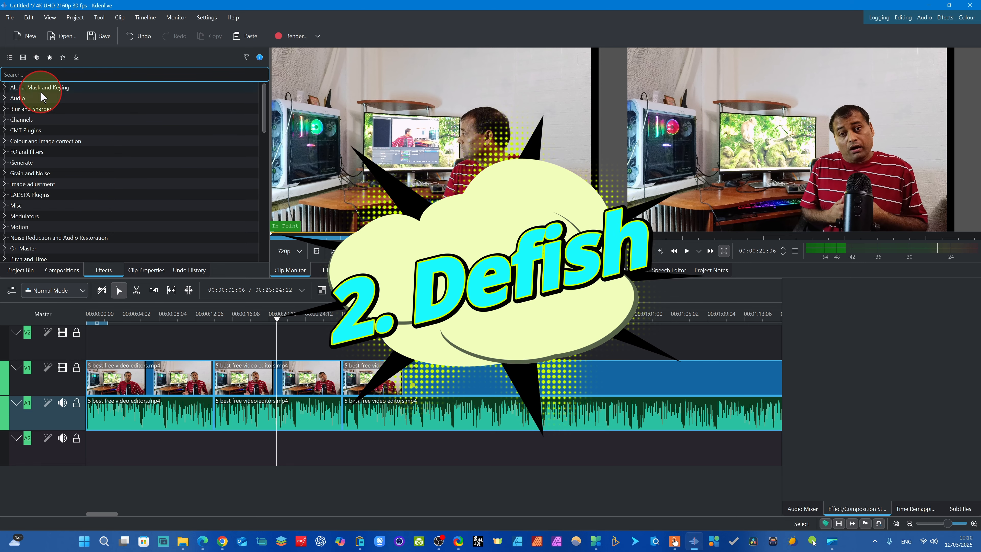
scroll(89, 125, down, 2)
scroll(79, 144, down, 2)
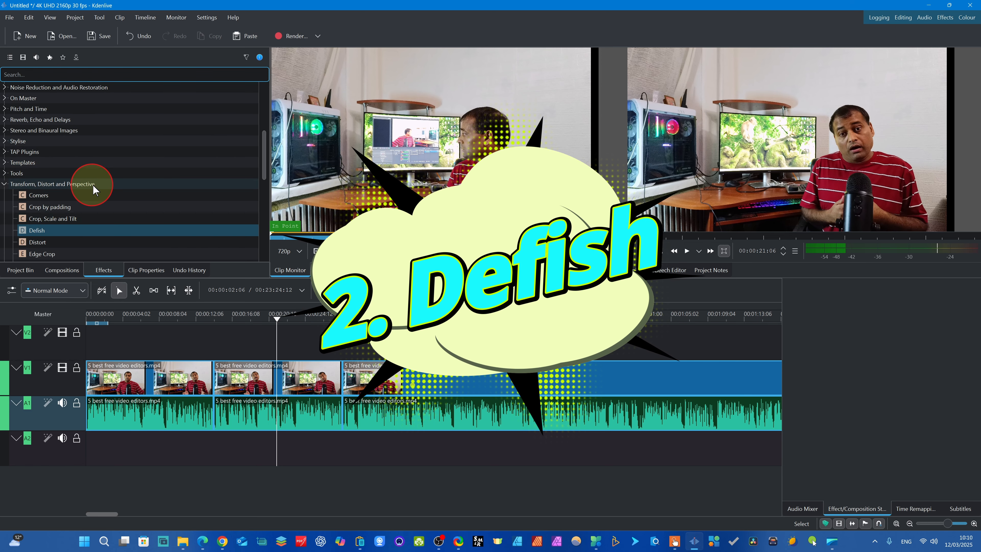
scroll(68, 171, down, 2)
scroll(66, 185, down, 2)
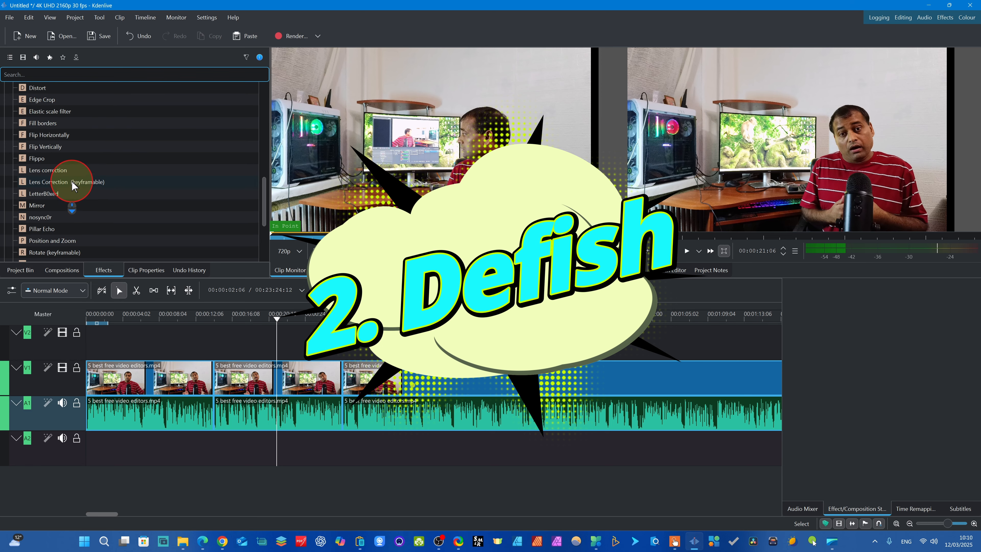
Step: Apply the Defish effect to the second clip on track V1
scroll(53, 201, up, 4)
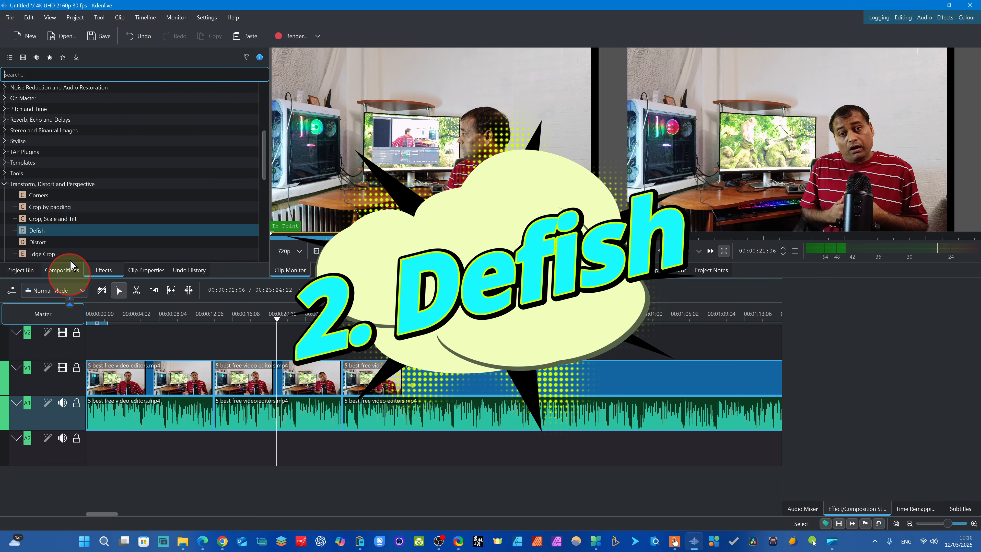
scroll(66, 198, down, 2)
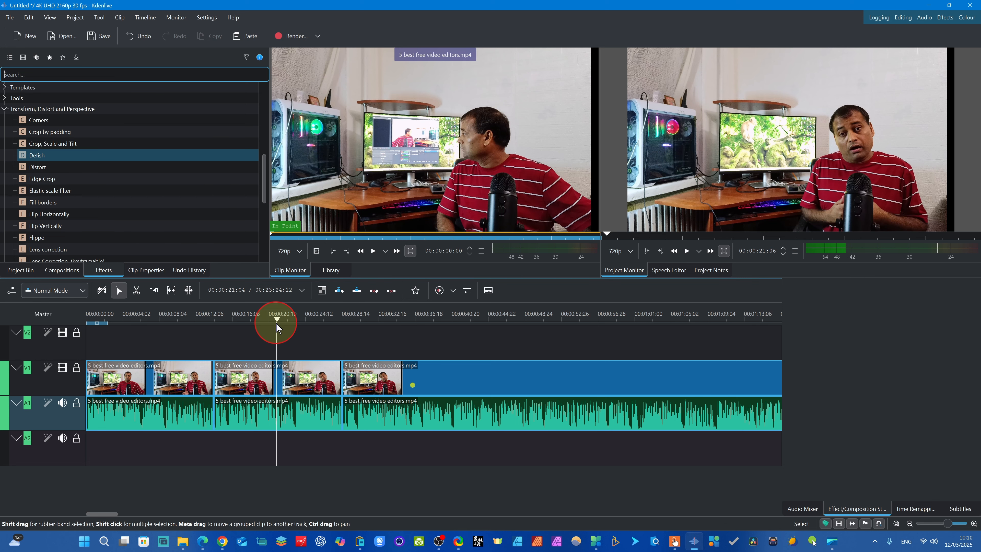
drag(272, 325, 226, 323)
click(296, 383)
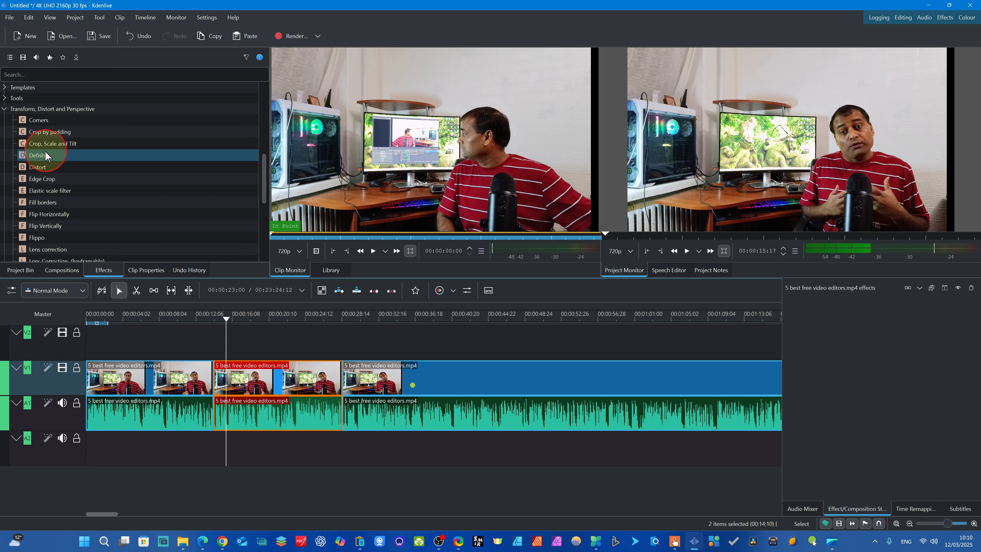
drag(45, 152, 263, 396)
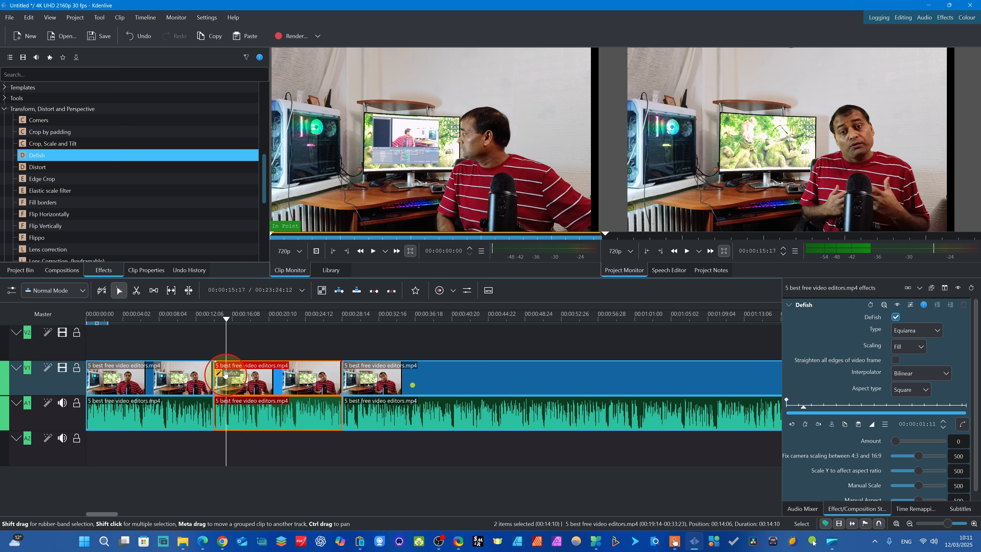
Step: Look through the Defish Type options for the second clip and set its Aspect type to HDV
click(193, 321)
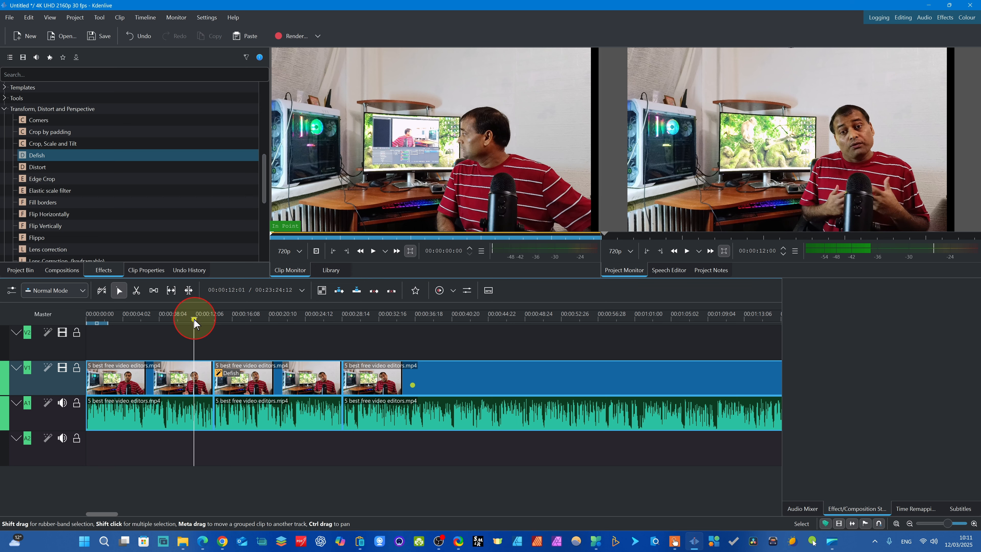
click(226, 372)
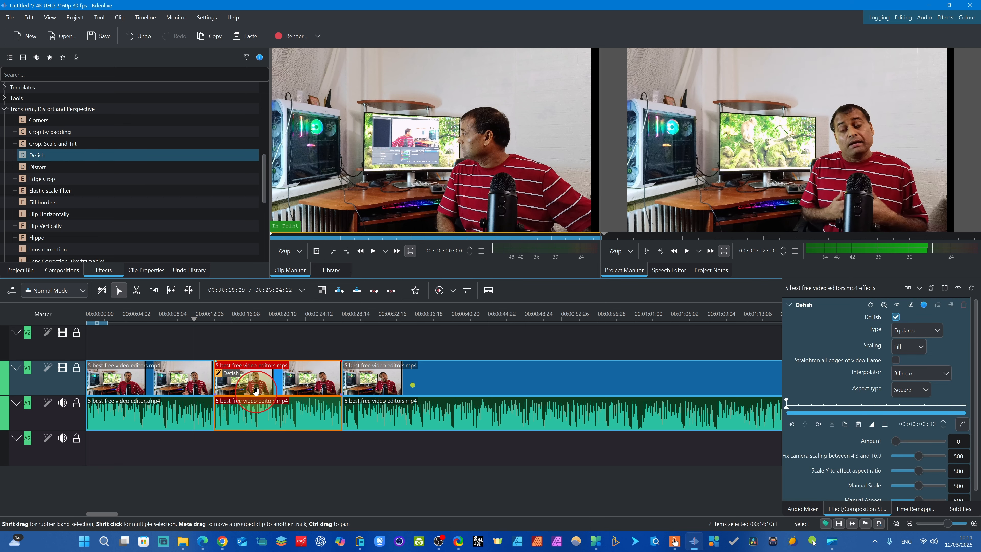
drag(194, 320, 220, 320)
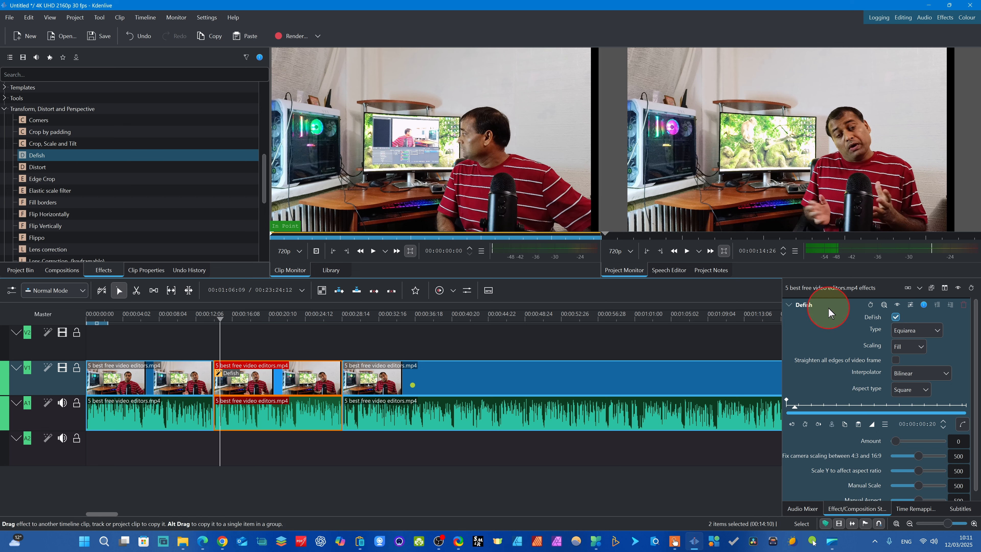
drag(977, 387, 980, 322)
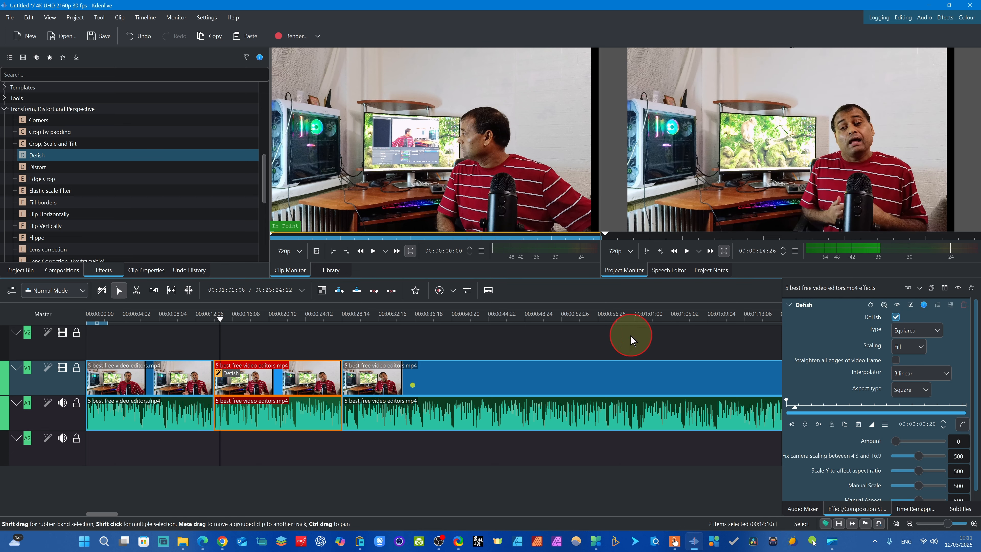
click(940, 333)
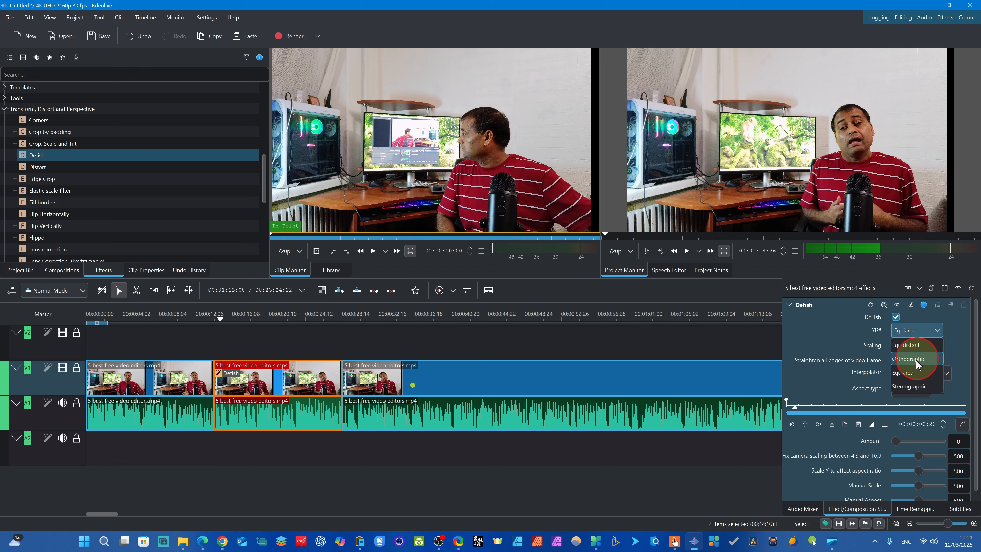
click(838, 329)
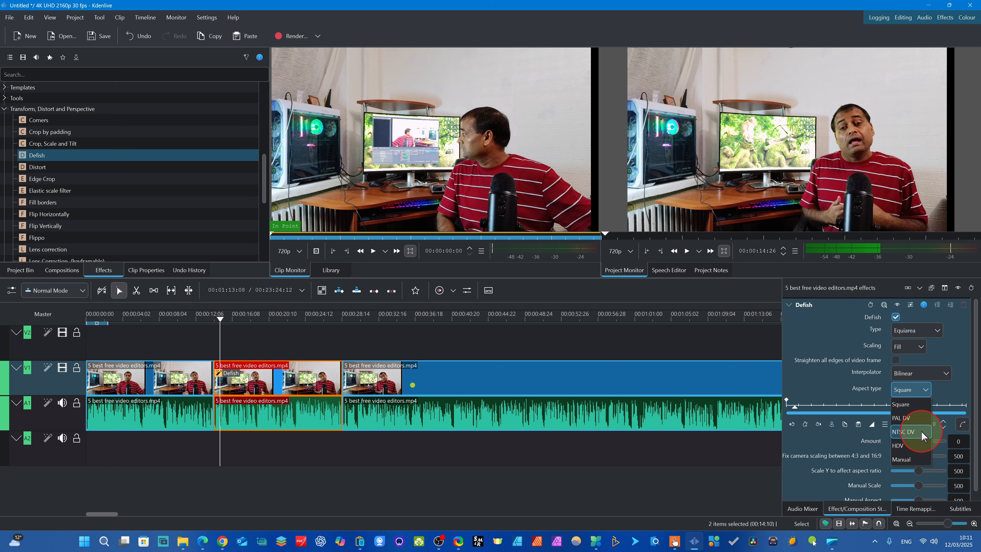
click(903, 450)
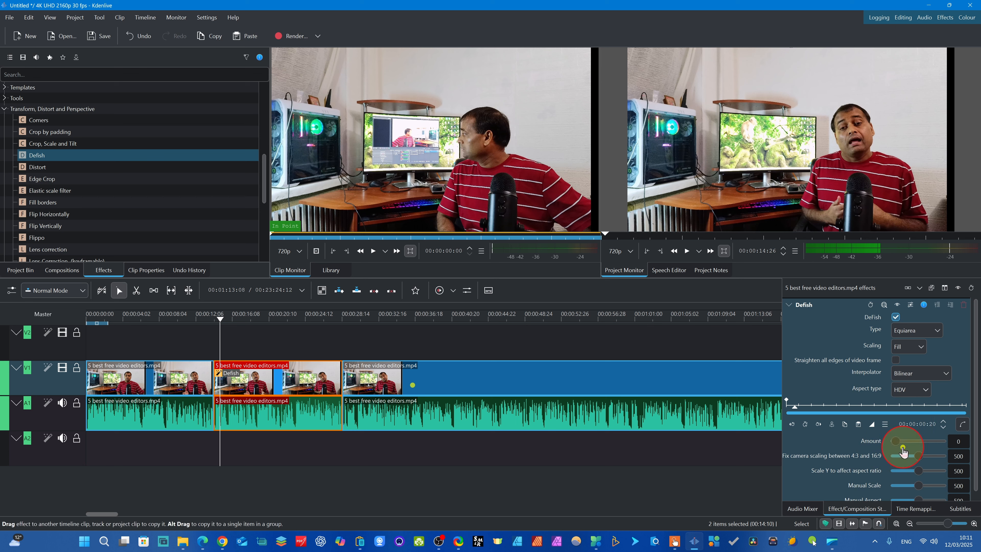
scroll(979, 369, down, 1)
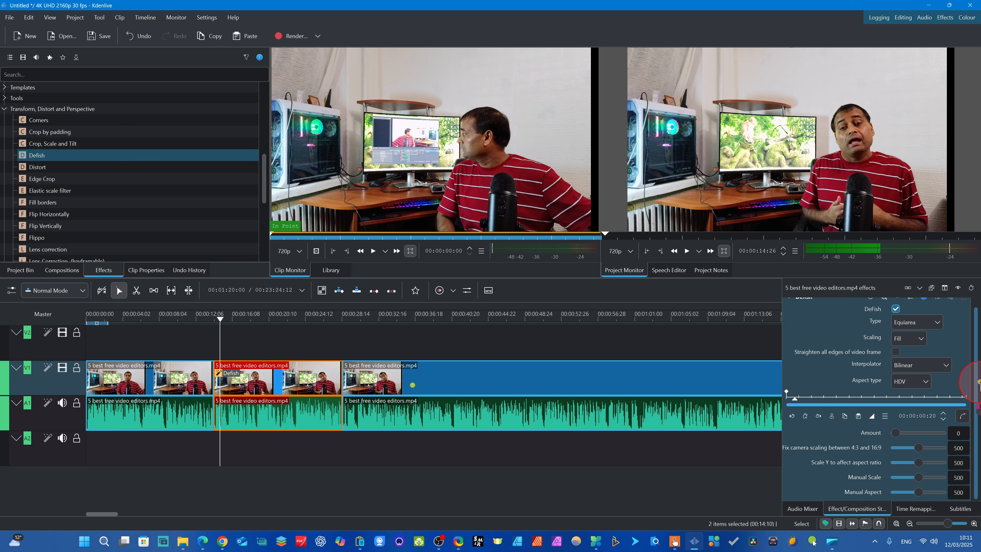
Step: Add a Defish keyframe at 00:00:01:08 in the second clip and raise its Amount to 853
click(217, 332)
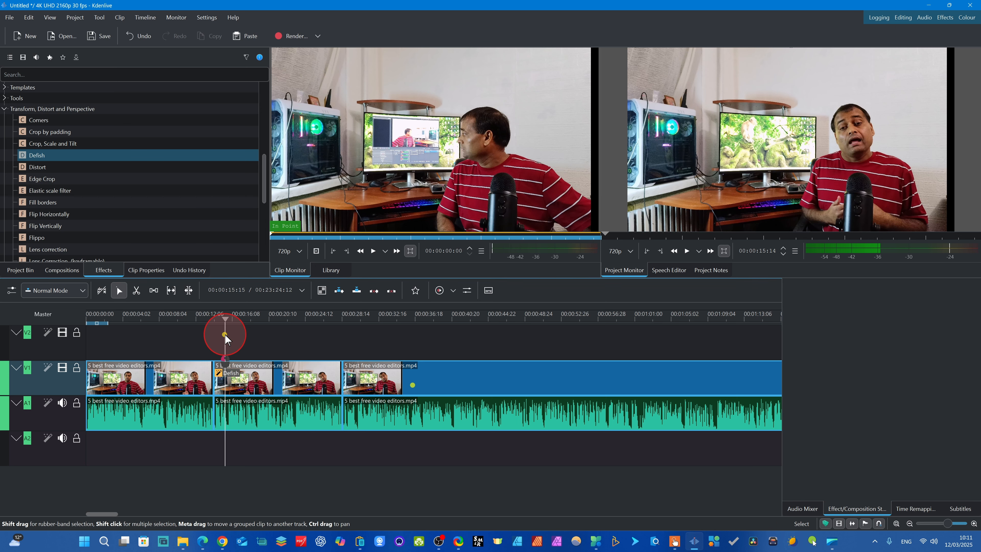
click(233, 377)
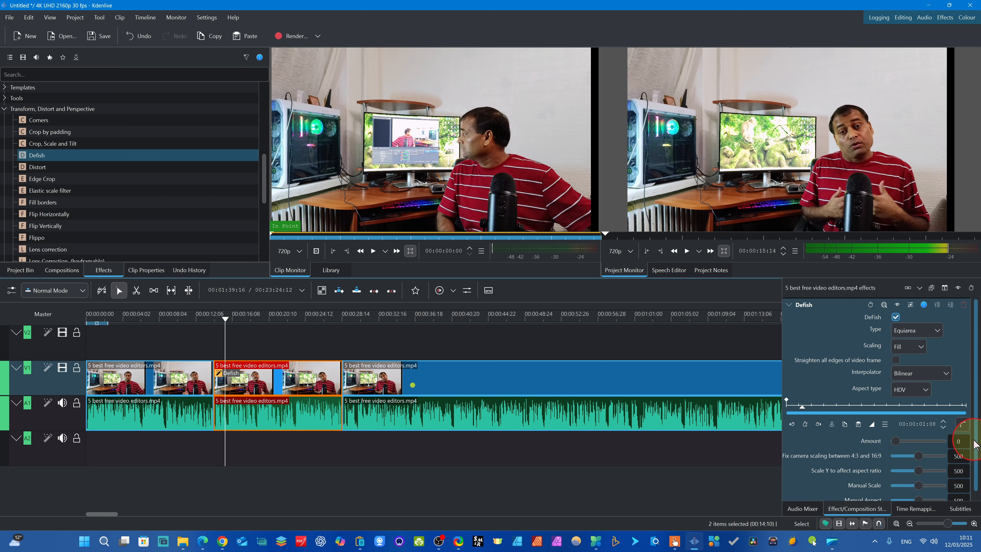
scroll(976, 445, down, 1)
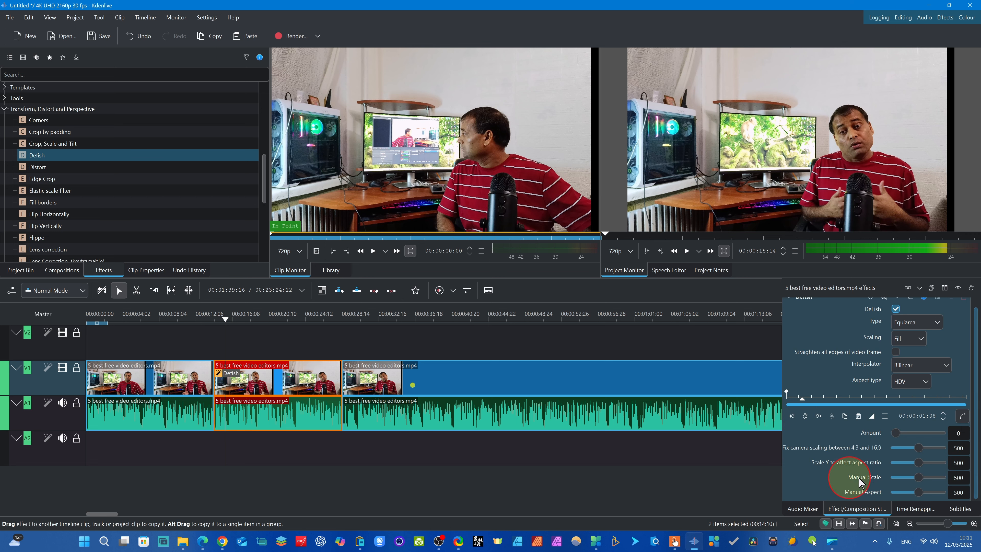
click(806, 417)
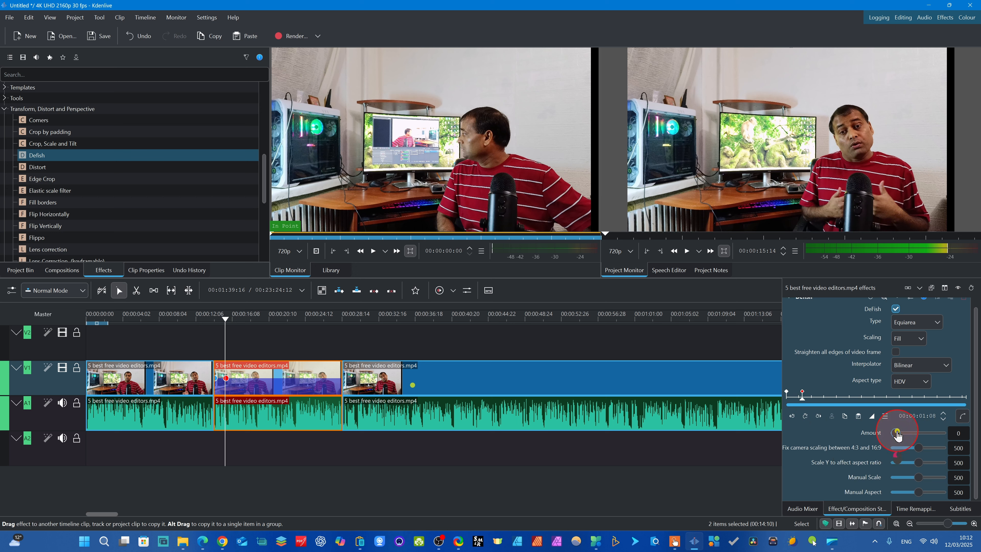
drag(904, 435, 937, 434)
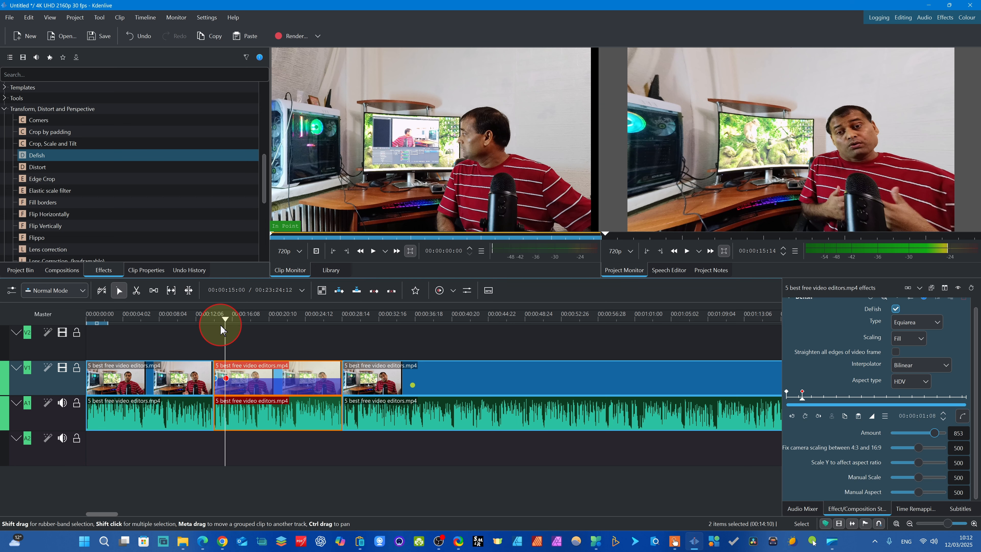
Step: Add a Defish keyframe at 00:00:07:14 in the second clip and lower its Amount to 486
drag(221, 328, 280, 337)
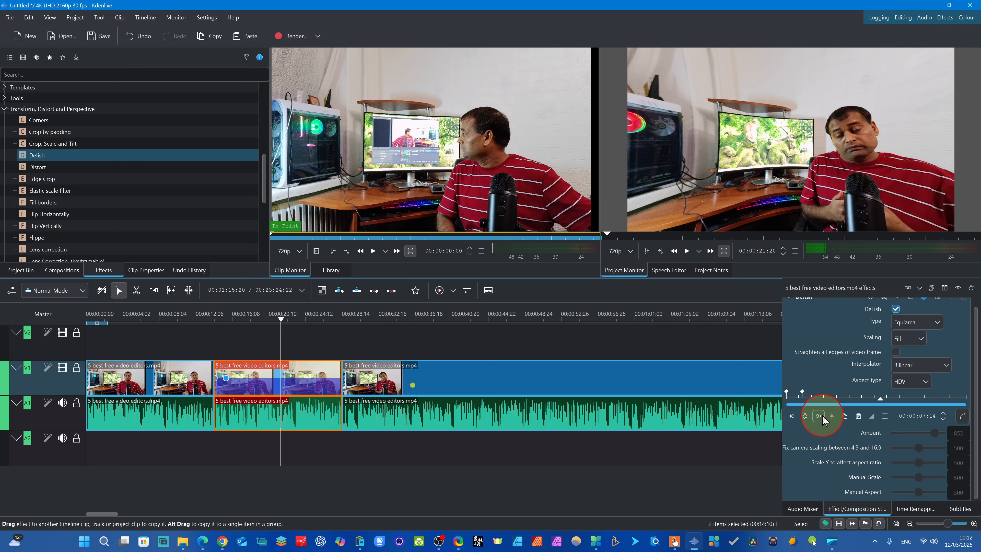
click(806, 416)
click(959, 449)
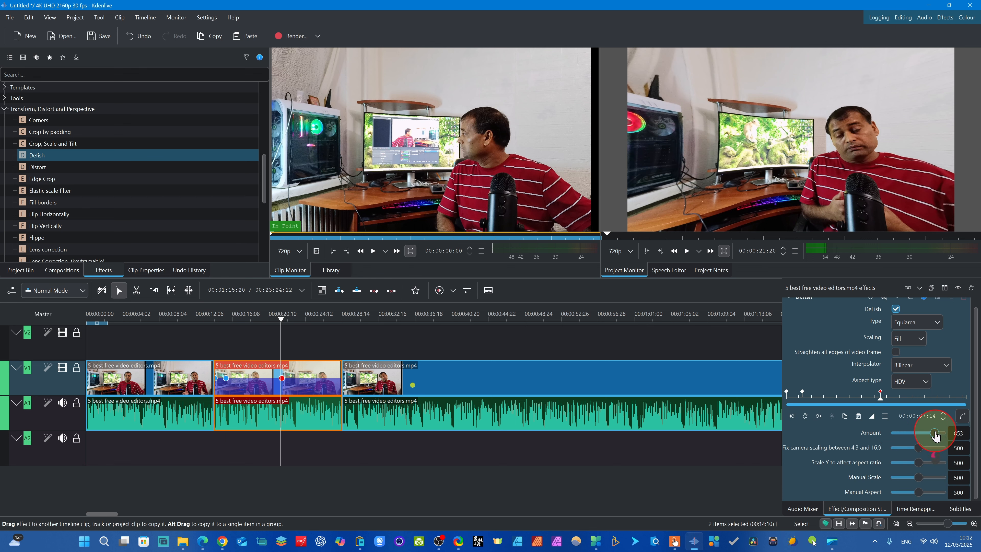
drag(933, 435, 918, 431)
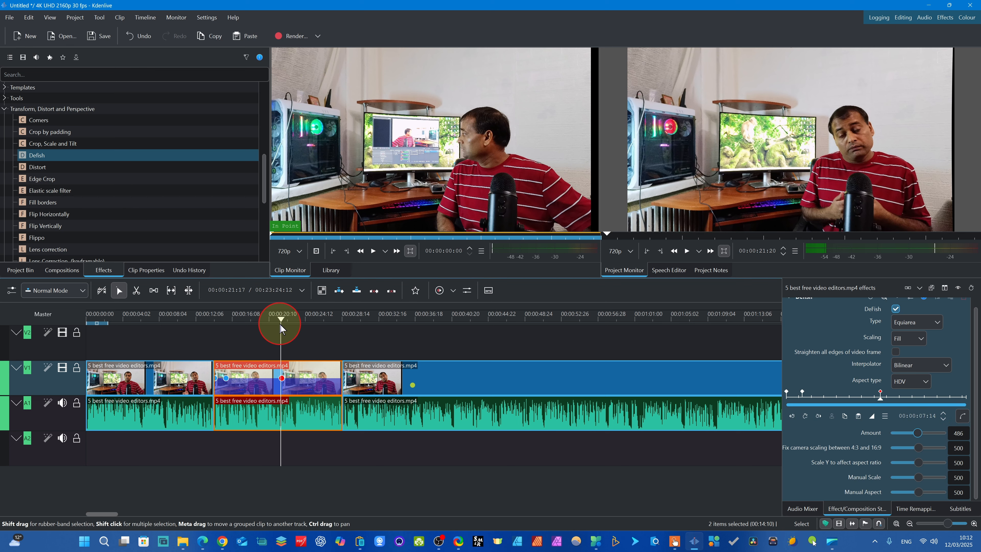
Step: Add a Defish keyframe at 00:00:11:09 in the second clip and raise its Amount to 881
drag(281, 322, 315, 327)
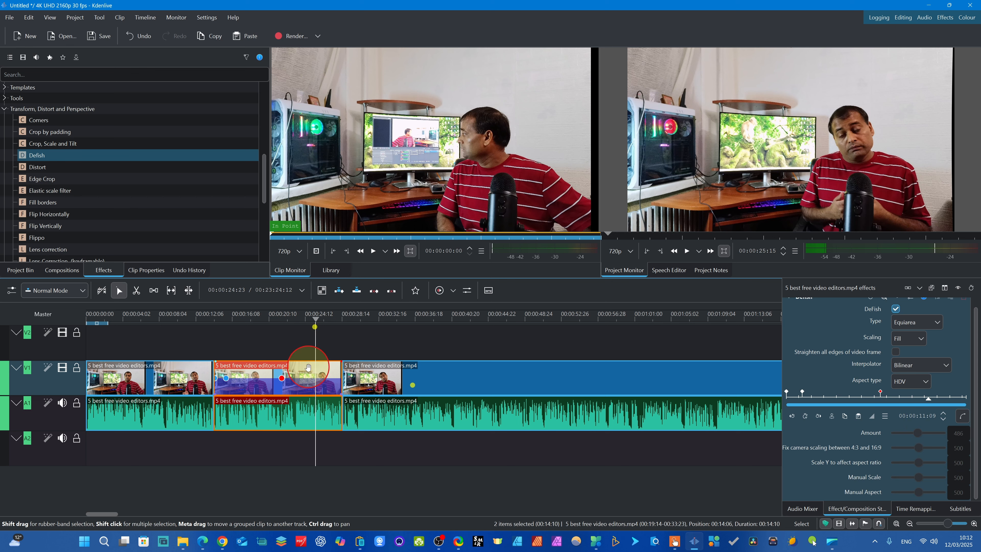
double_click(313, 373)
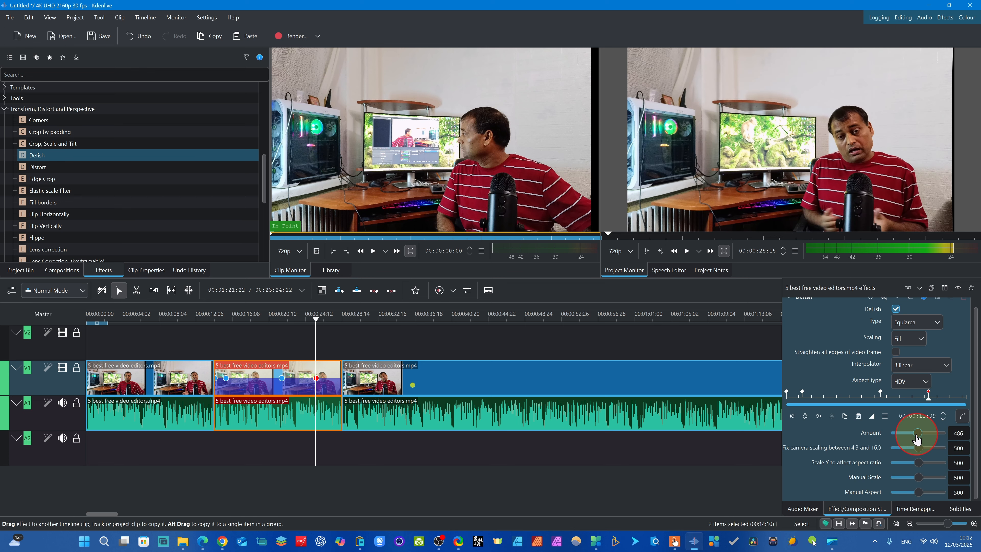
drag(920, 434, 940, 434)
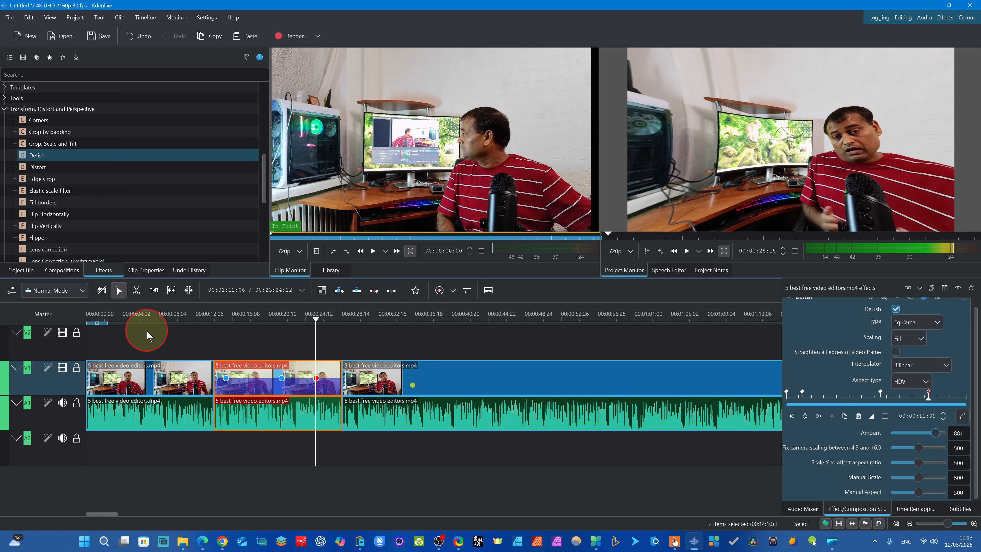
Step: Play the timeline from just before the second clip to preview the keyframed Defish distortion
drag(313, 326, 209, 328)
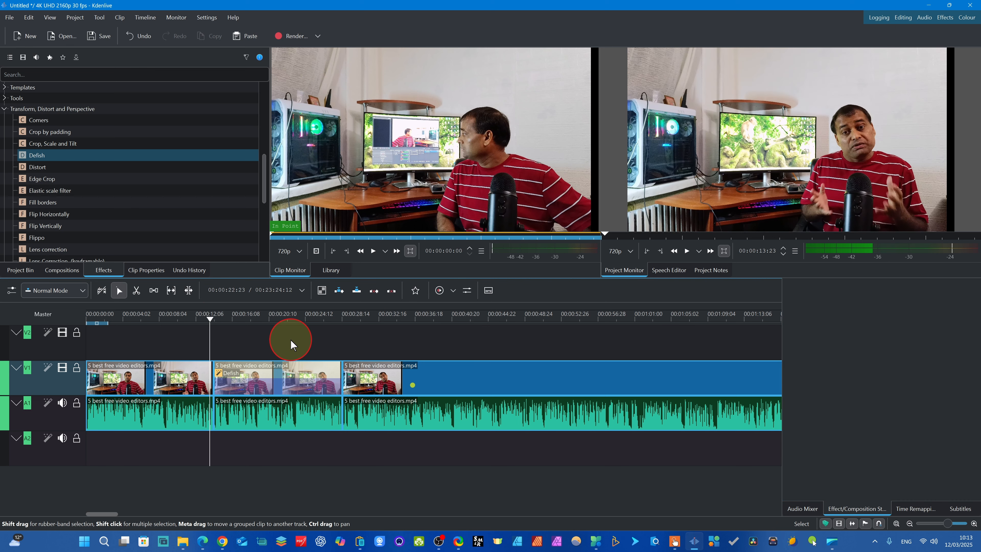
key(space)
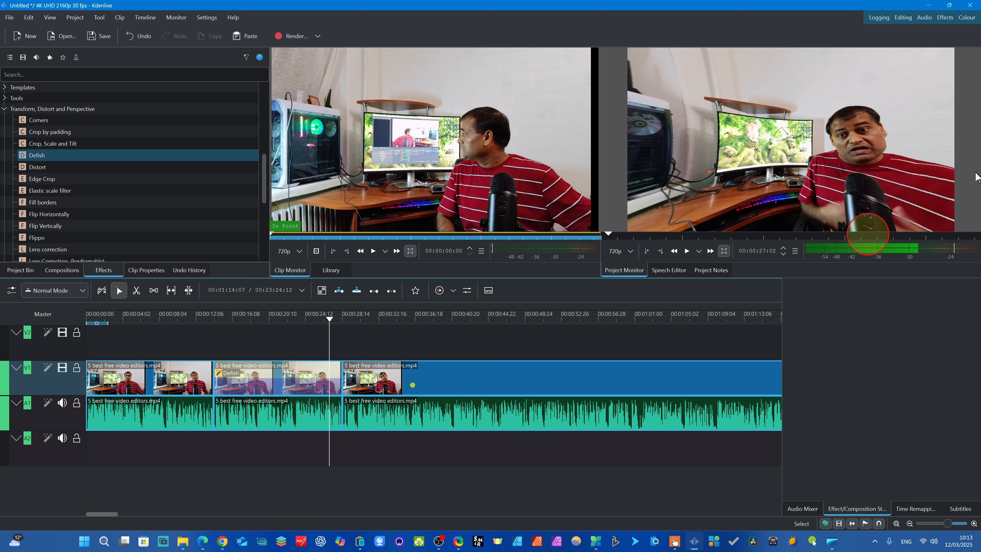
click(821, 150)
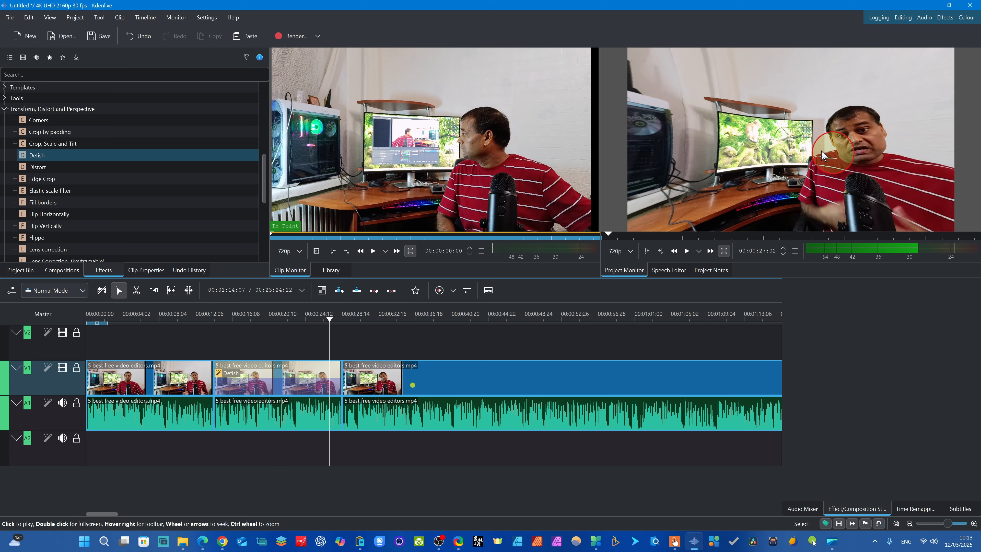
Step: Set the project monitor's preview resolution to 270p and replay the timeline from before the Defish clip
click(631, 252)
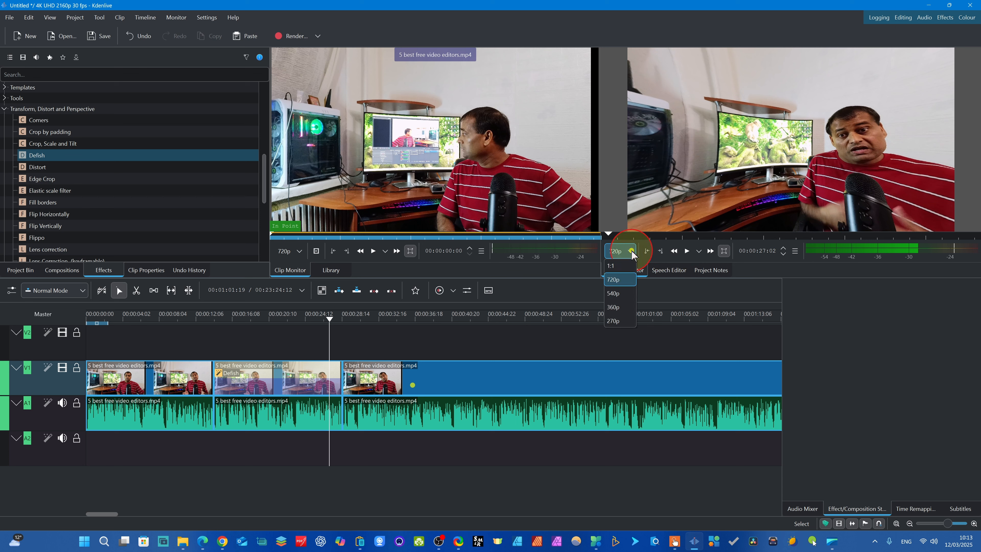
click(617, 322)
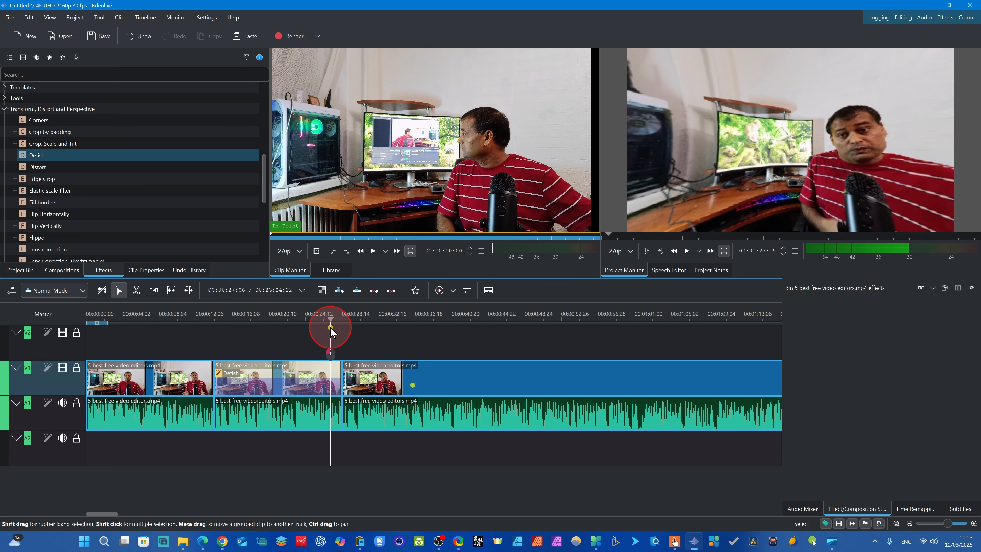
click(182, 329)
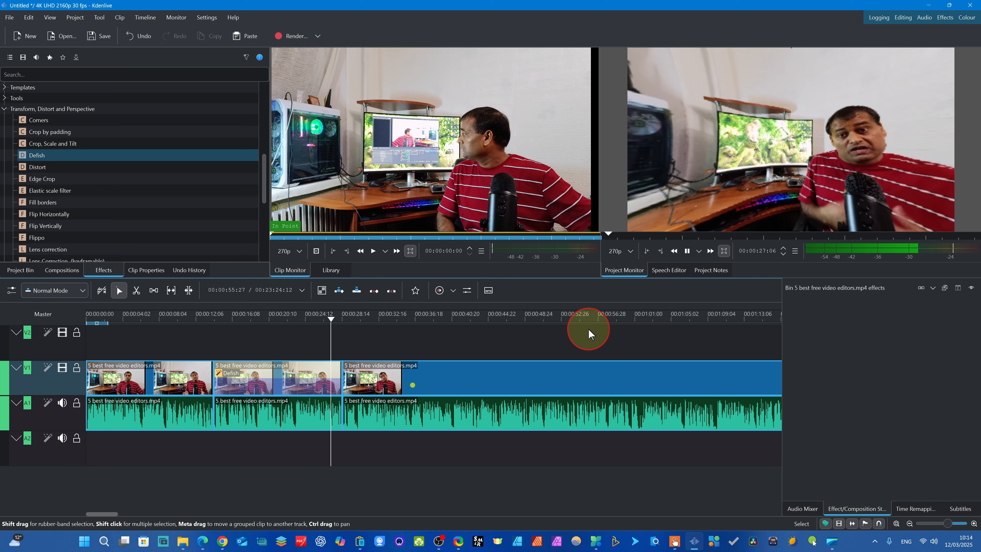
key(space)
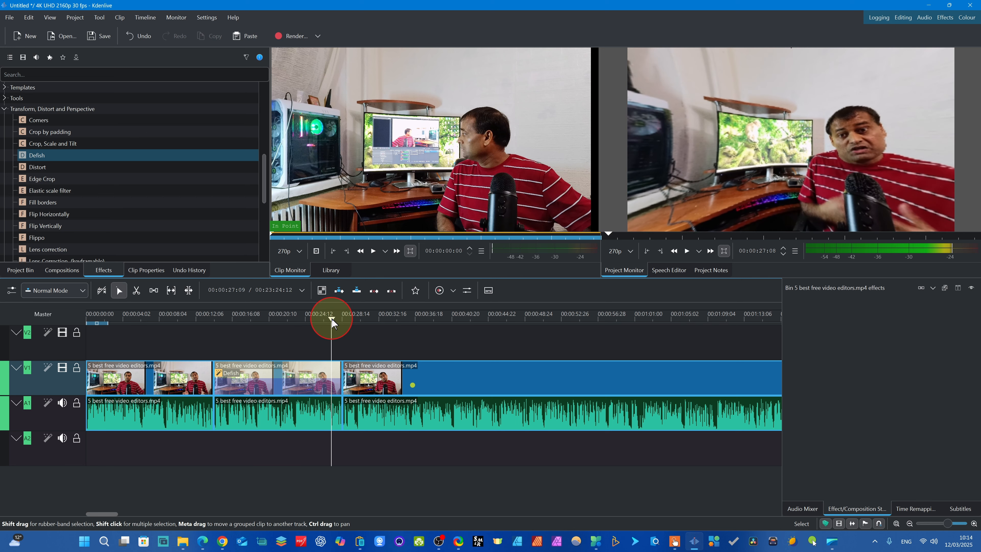
Step: Review the second clip's Defish settings and keyframes, and replay the clip from near its start
drag(332, 323, 245, 324)
click(224, 382)
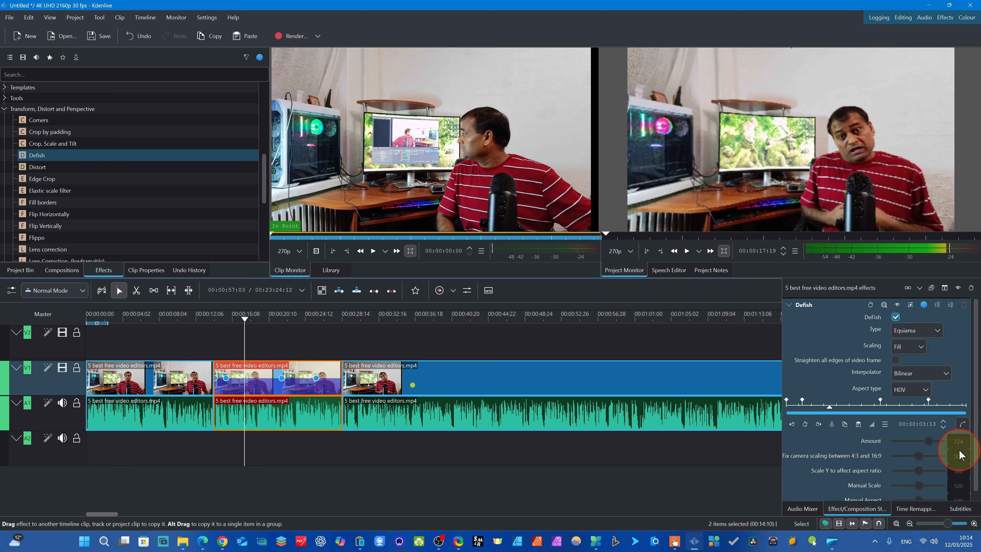
scroll(978, 466, down, 1)
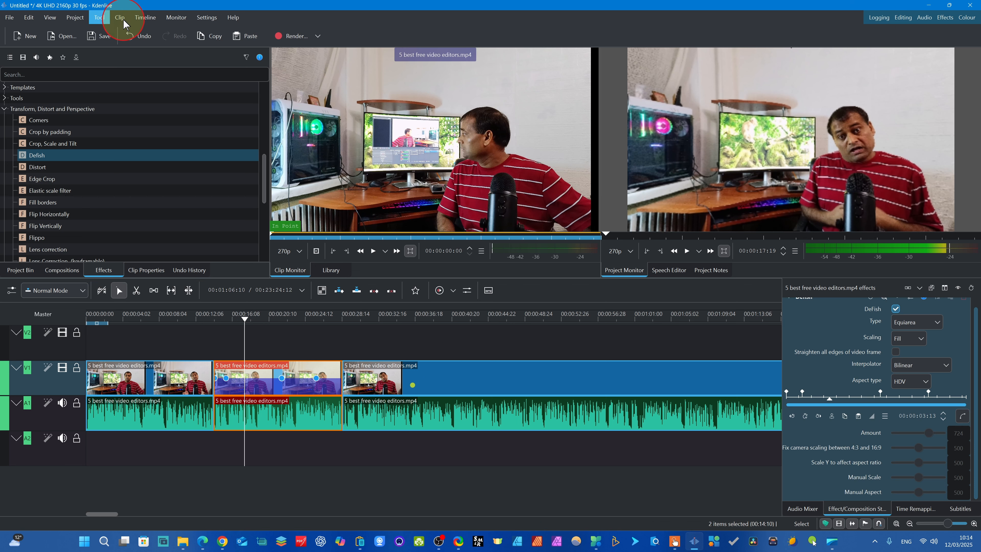
click(244, 330)
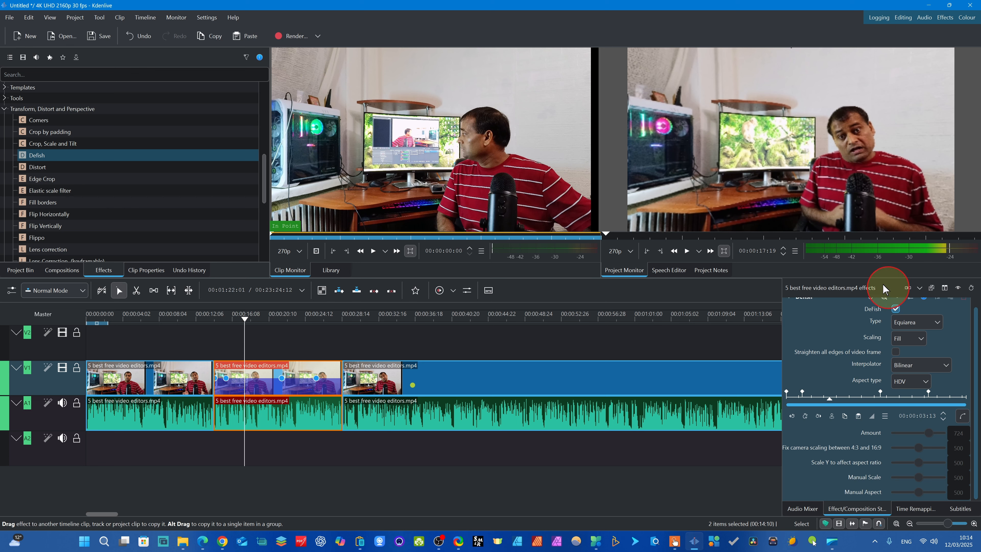
click(221, 339)
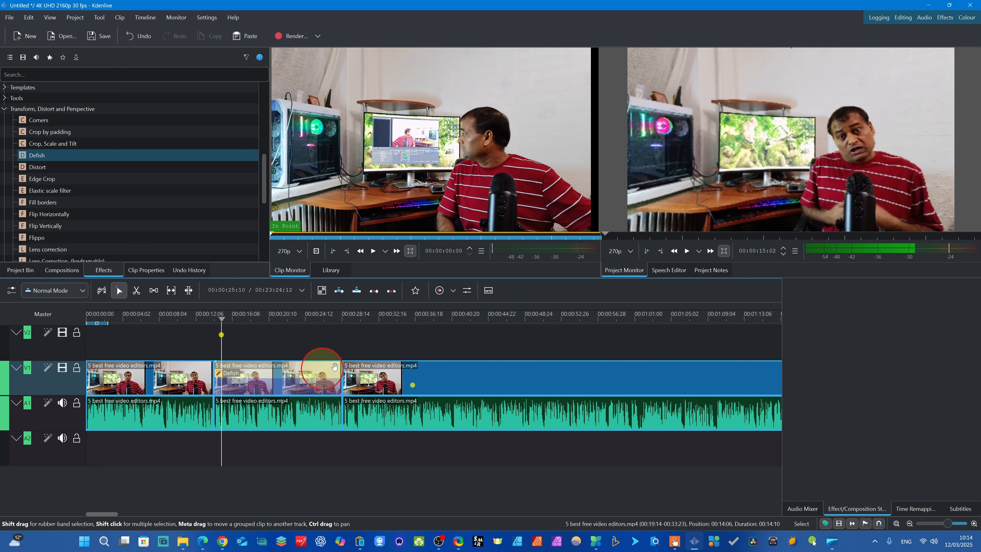
key(space)
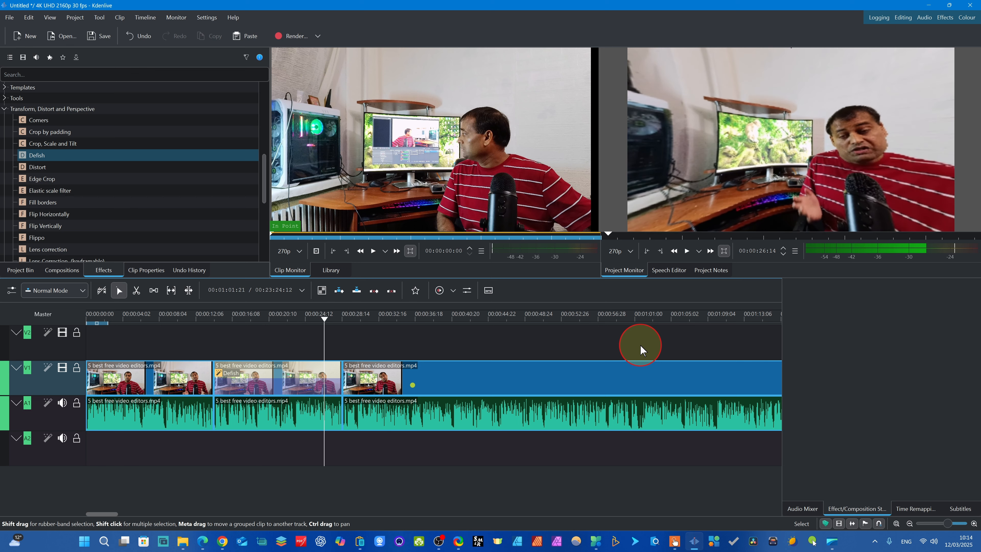
Step: Add a Defish keyframe at 00:00:03:05 in the second clip and set its camera scaling fix between 4:3 and 16:9 to 688
key(space)
drag(289, 344, 230, 340)
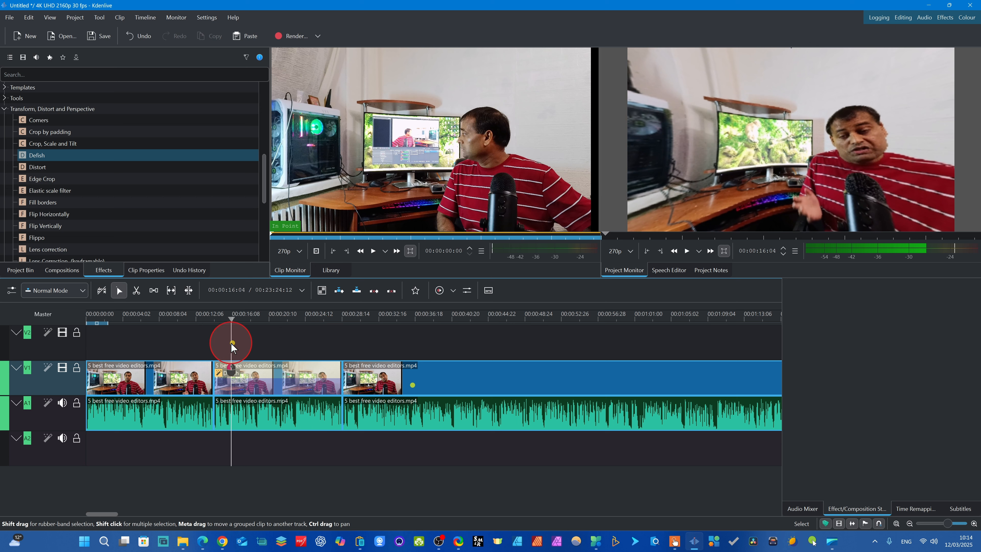
click(223, 382)
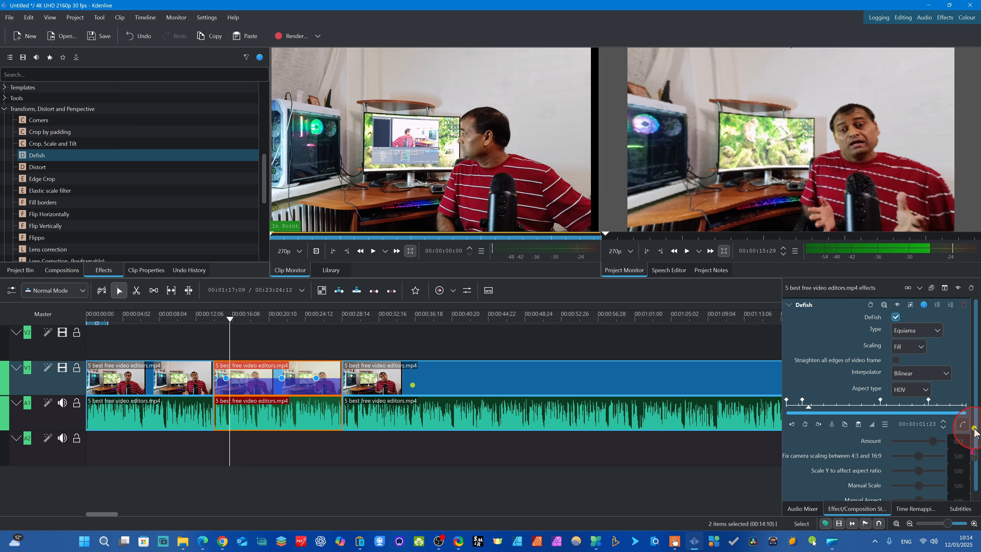
scroll(974, 432, down, 1)
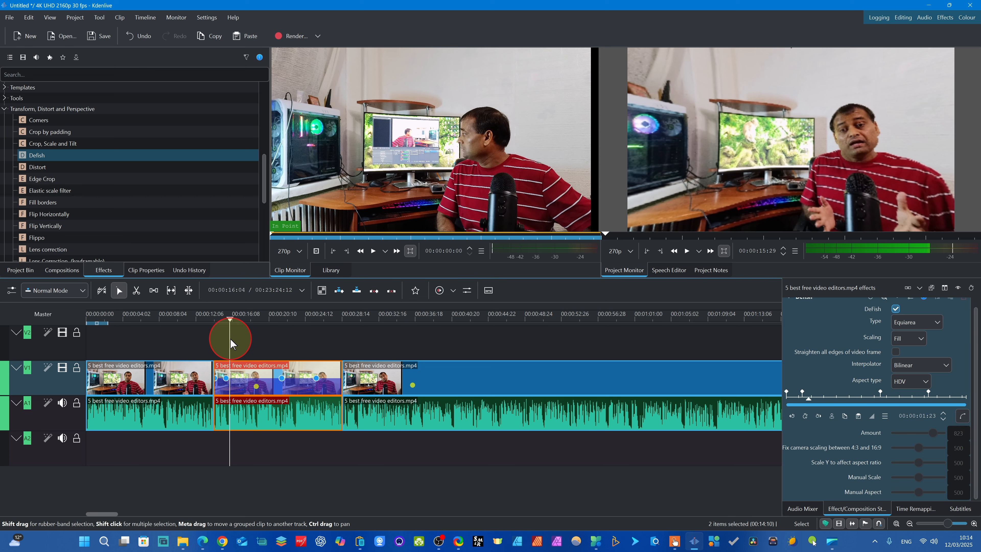
click(241, 334)
click(251, 373)
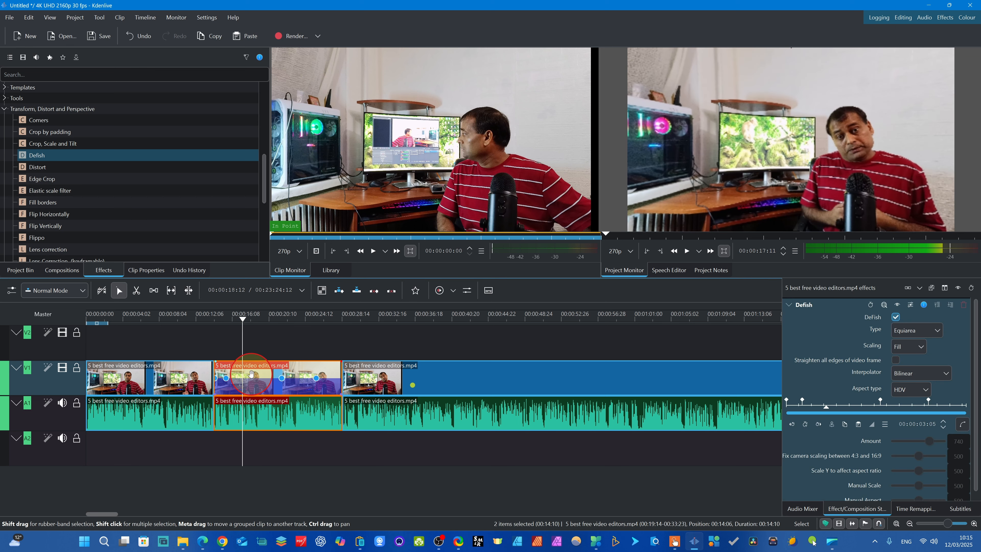
click(806, 424)
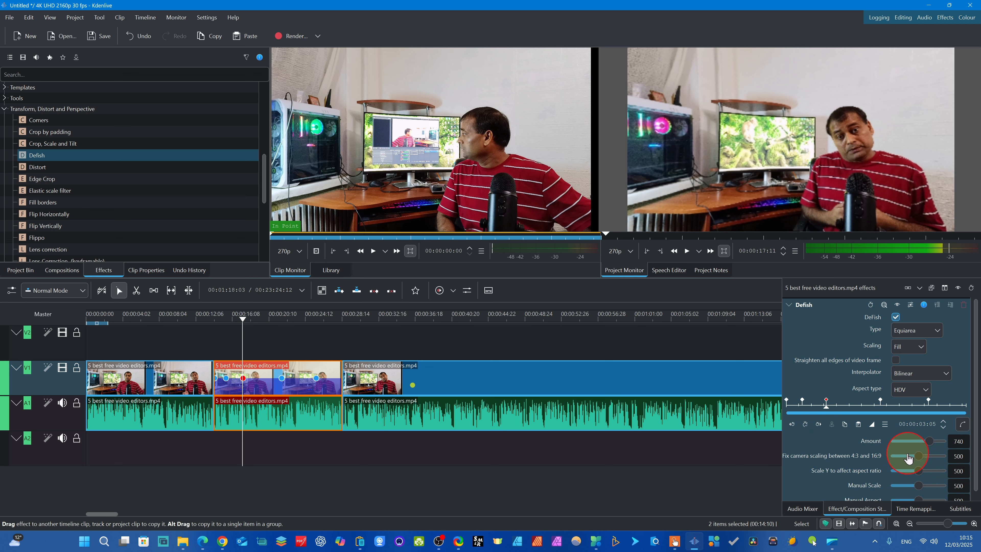
mouse_move(922, 458)
mouse_down()
mouse_move(913, 455)
mouse_move(939, 456)
mouse_move(904, 456)
mouse_move(929, 456)
mouse_up()
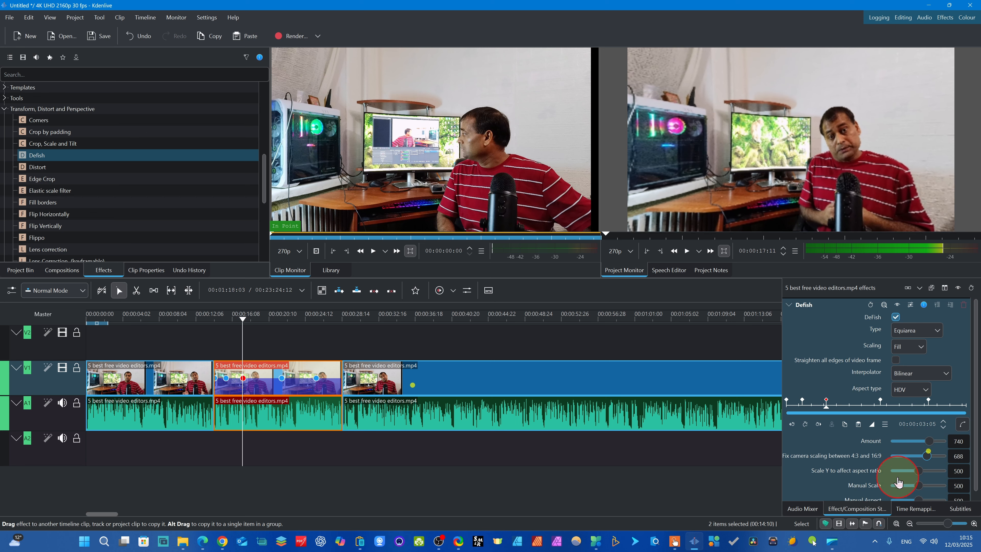
Step: Add a Defish keyframe at 00:00:06:23 with Scale Y 413 and Manual Scale 569, and adjust its Manual Aspect
drag(244, 328, 269, 330)
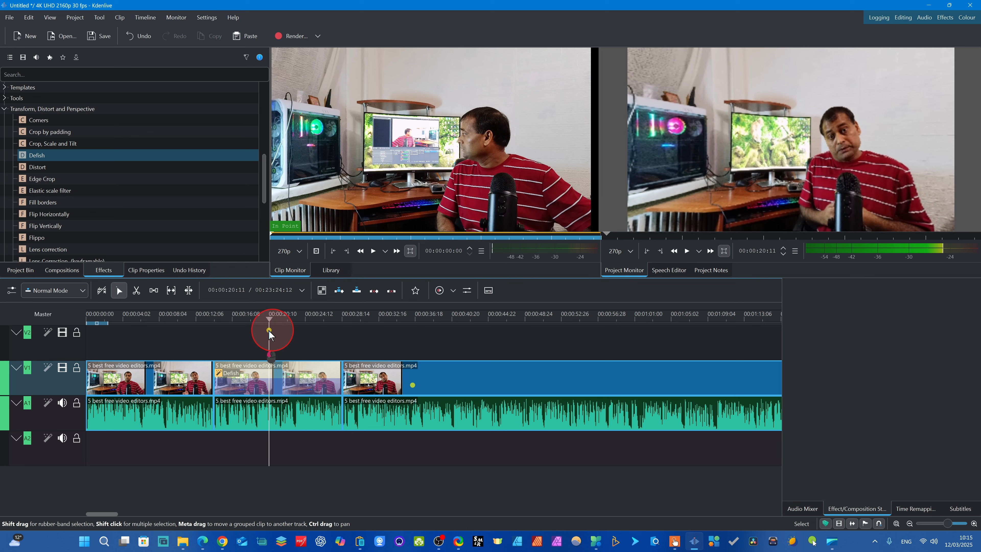
click(259, 376)
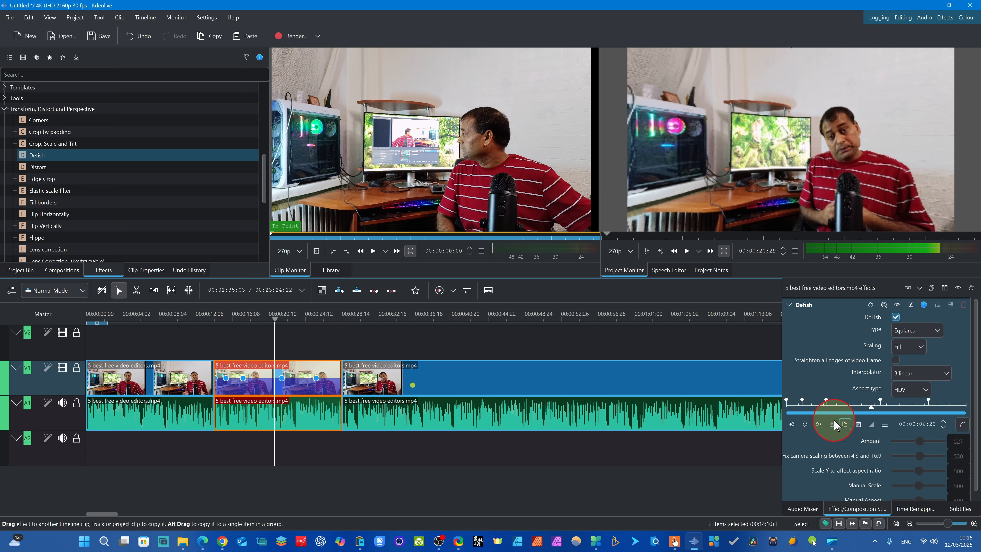
click(795, 423)
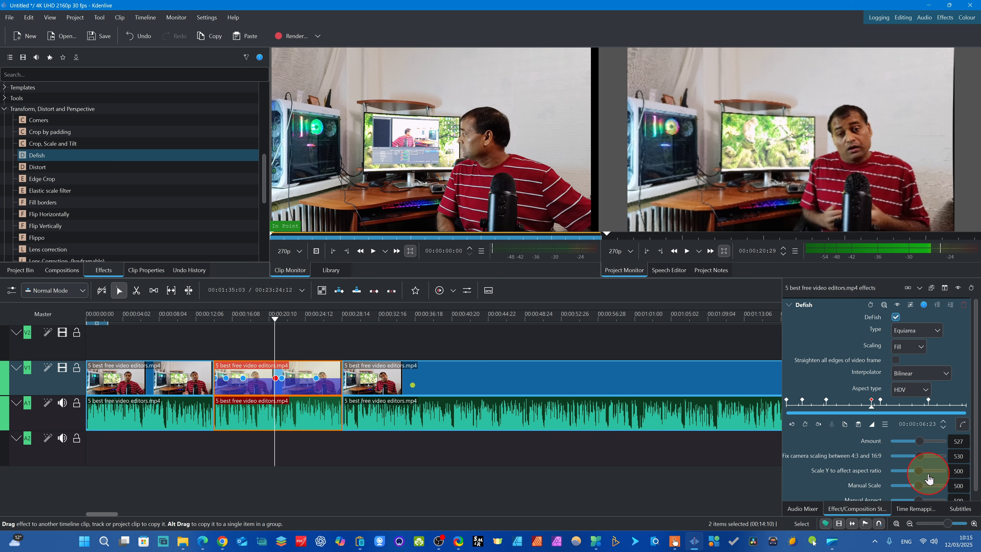
mouse_move(918, 472)
mouse_down()
mouse_move(906, 461)
mouse_move(933, 478)
mouse_move(913, 478)
mouse_up()
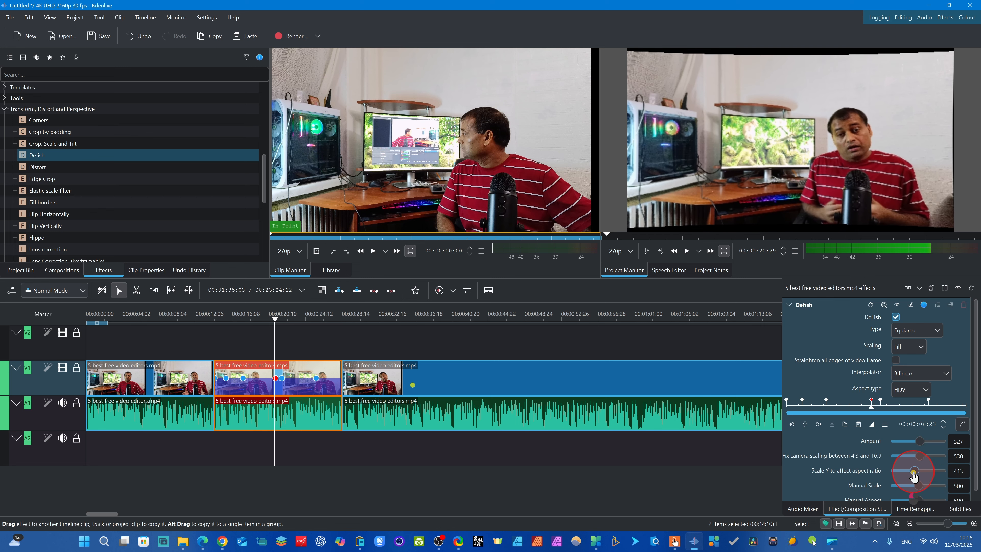
scroll(940, 486, down, 1)
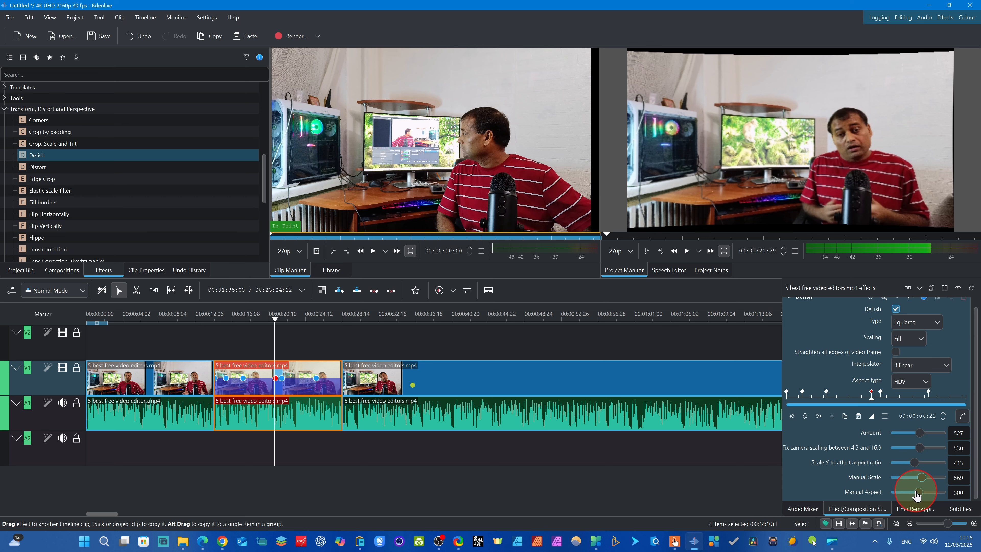
drag(923, 491, 922, 491)
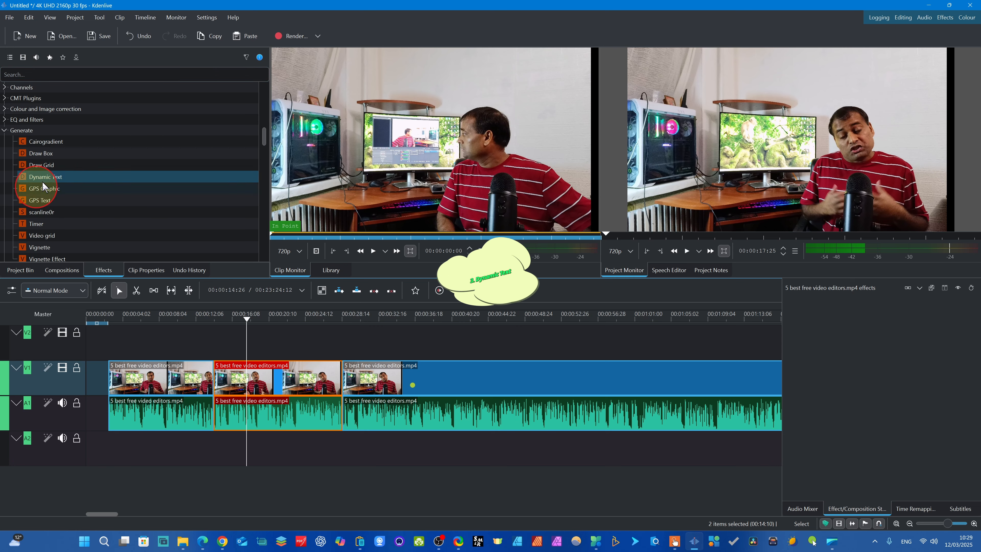
Step: Search the effects list for "dyna" to locate Dynamic Text, and clear the search
click(77, 74)
text(dy)
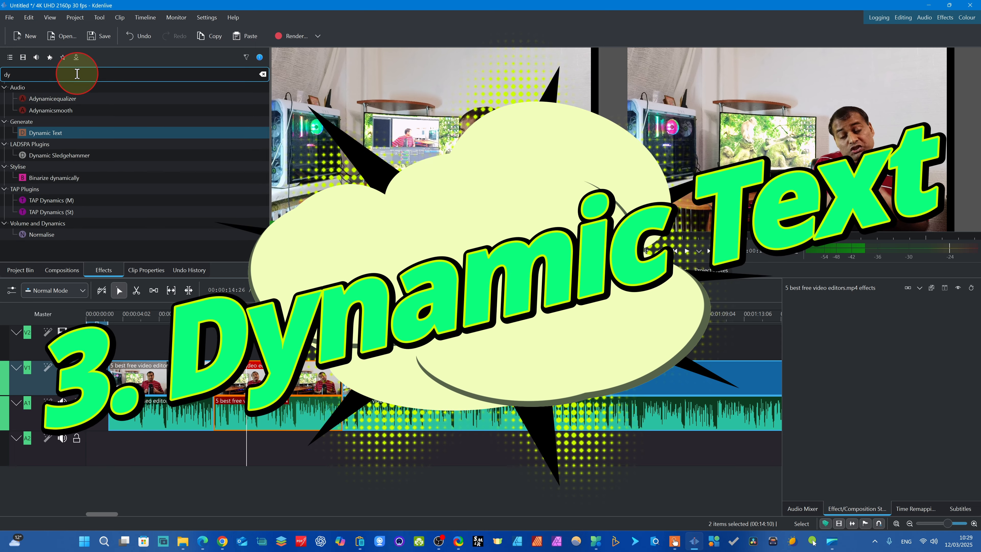
text(na)
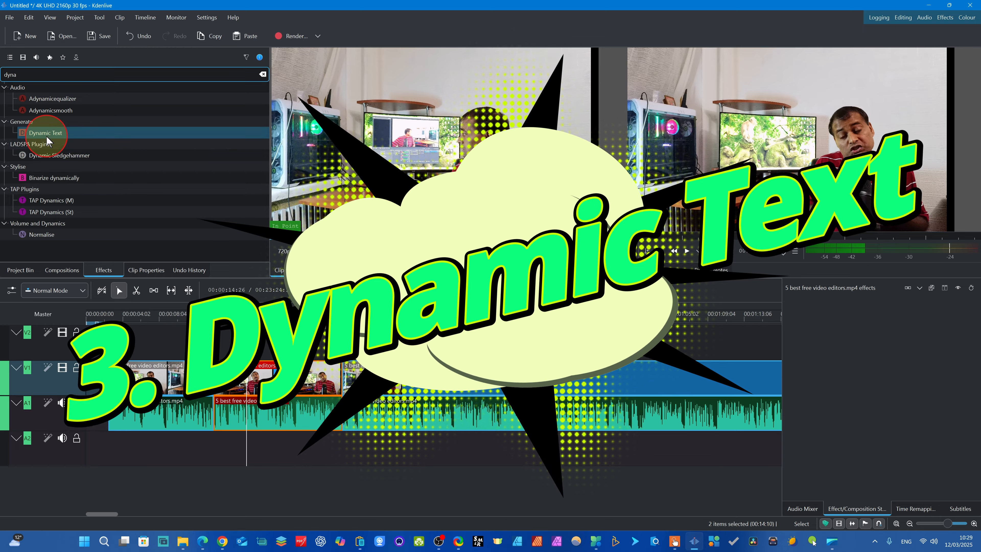
click(262, 73)
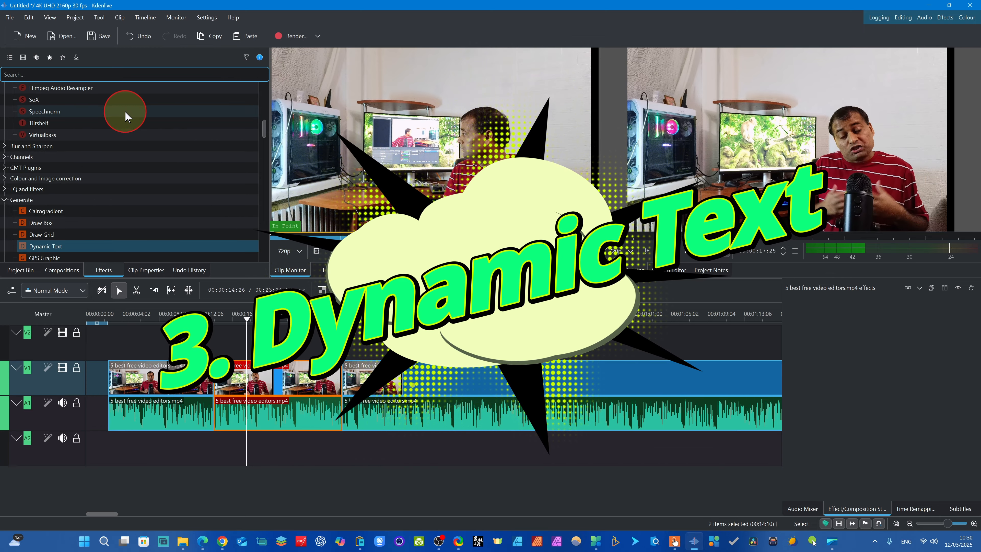
Step: Apply the Dynamic Text effect from the Generate category to the second clip in the timeline
scroll(127, 123, up, 3)
scroll(125, 123, down, 5)
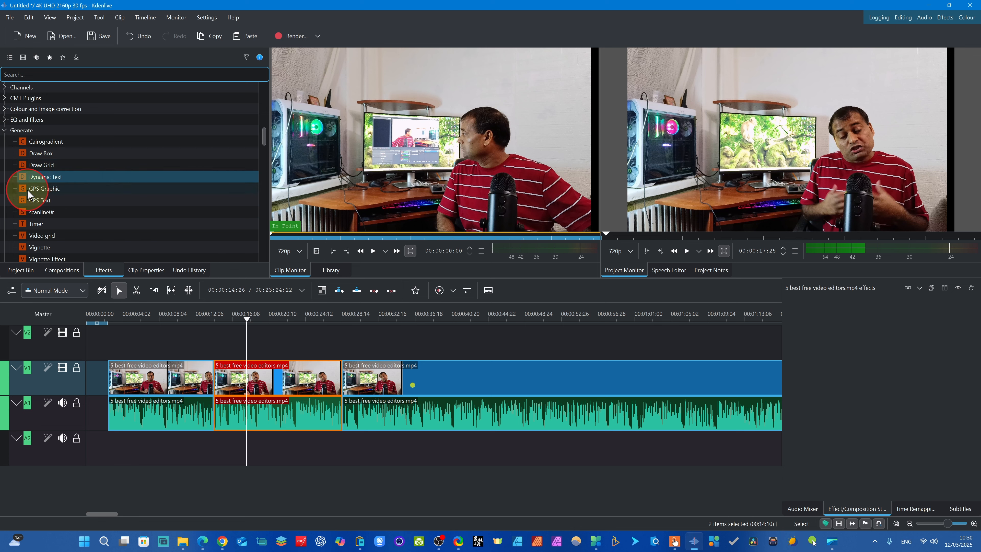
click(55, 177)
drag(58, 180, 263, 373)
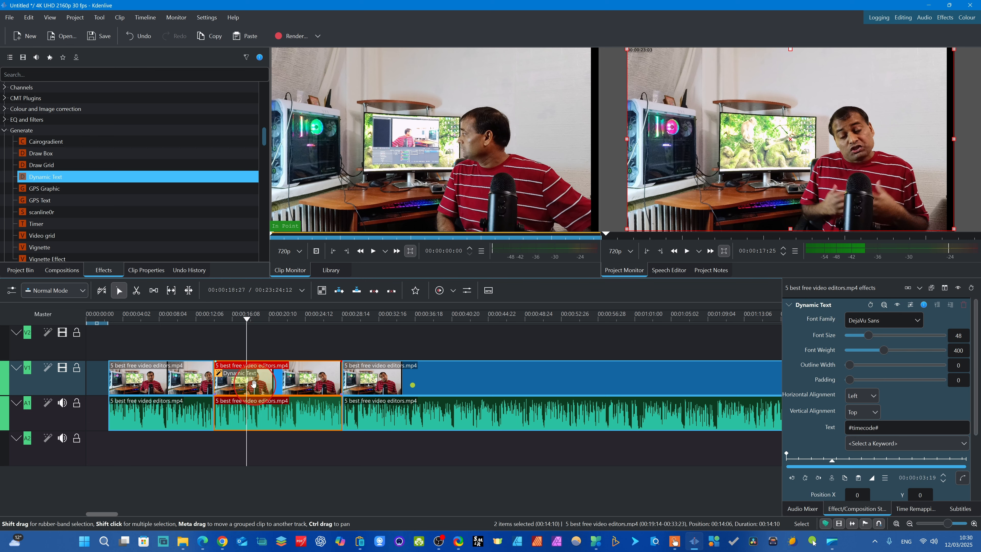
Step: Shrink the second clip's Dynamic Text frame to 1467 x 279 and move it to X 138, Y 117 in the project monitor
click(231, 374)
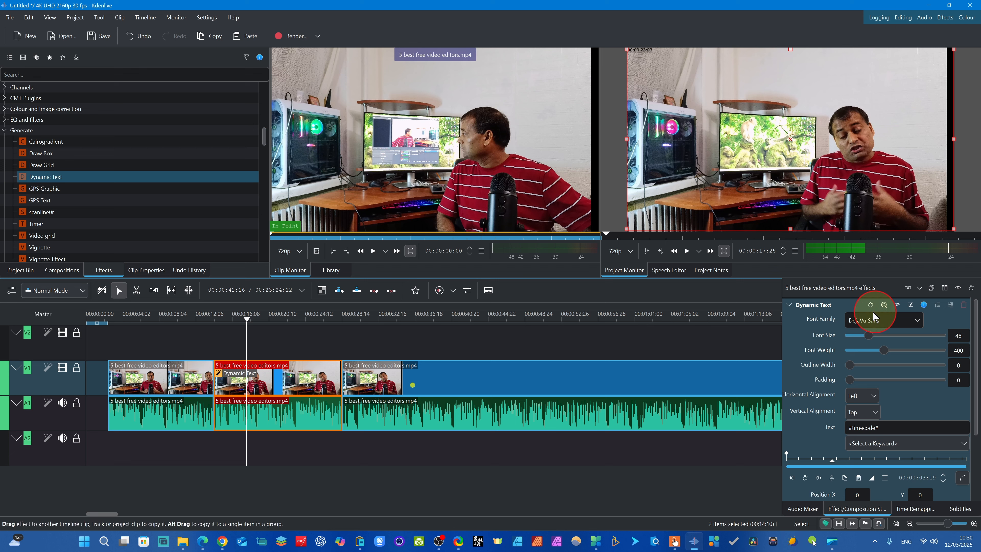
drag(952, 229, 751, 71)
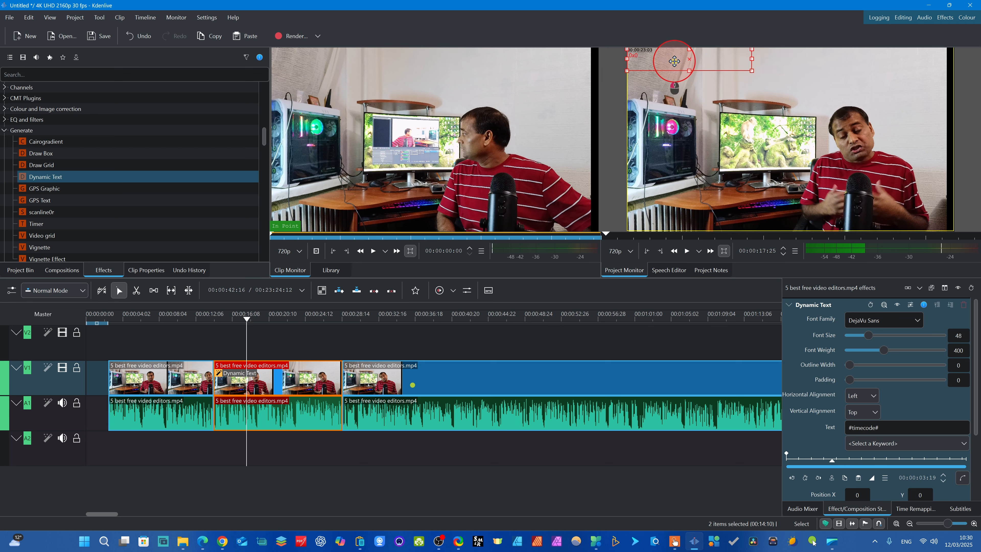
mouse_move(674, 61)
mouse_down()
mouse_move(691, 87)
mouse_move(686, 71)
mouse_up()
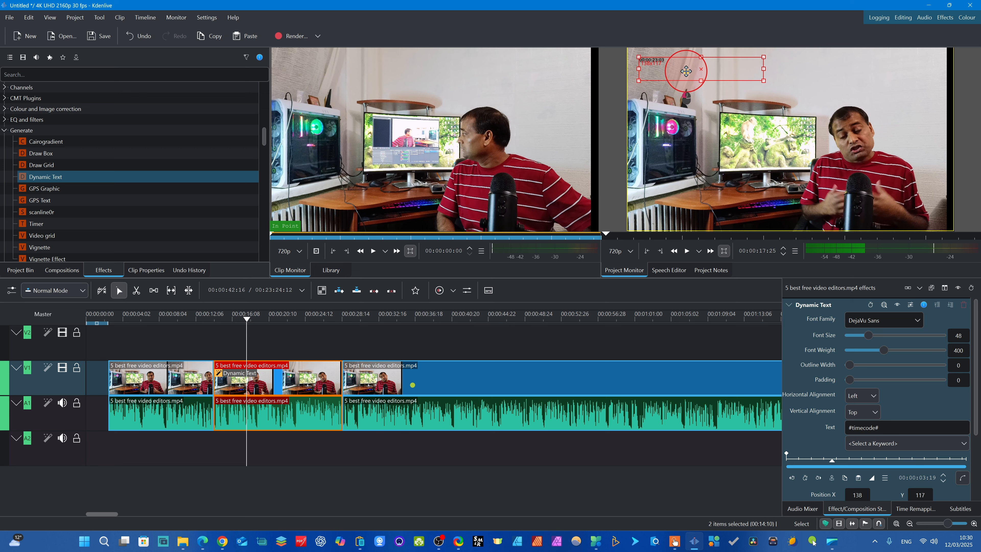
Step: Set the Dynamic Text font to ROG Fonts with size 132 and weight 719, and play the clip to preview the timecode
click(918, 320)
scroll(911, 395, down, 8)
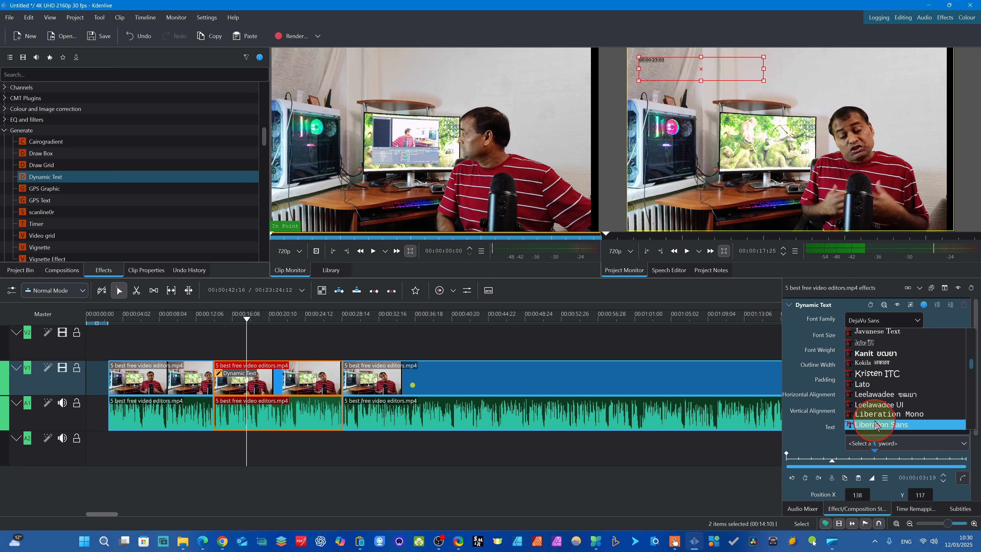
scroll(874, 425, down, 10)
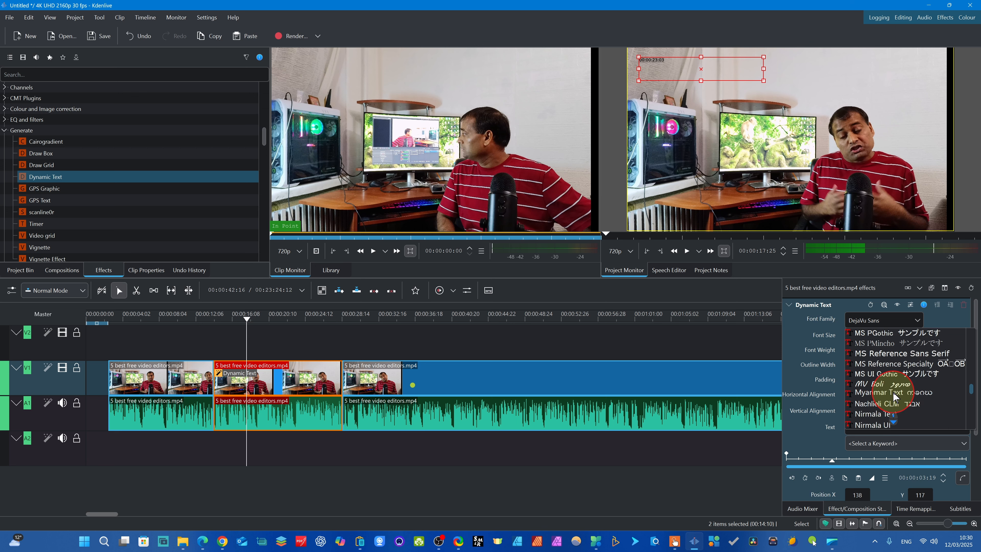
scroll(895, 395, down, 5)
click(904, 385)
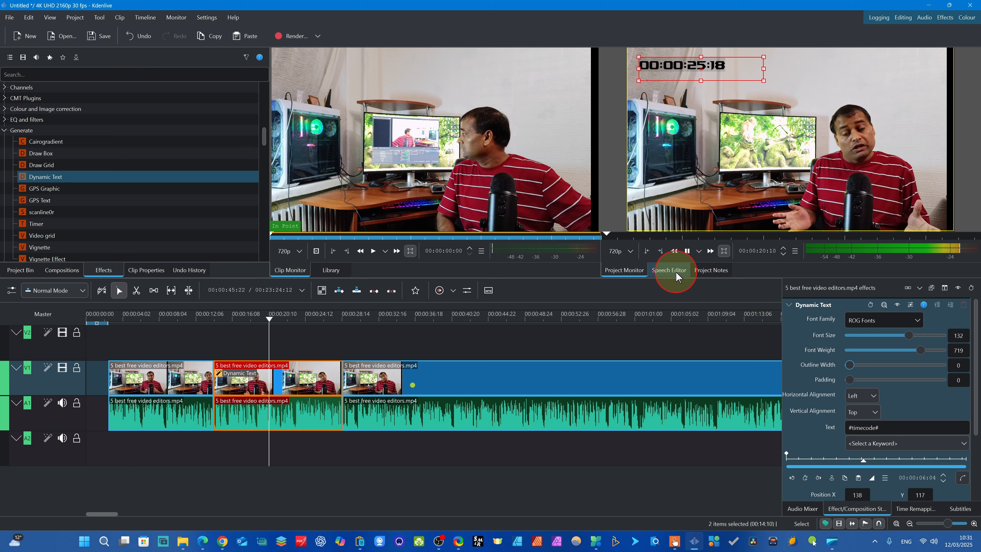
click(721, 203)
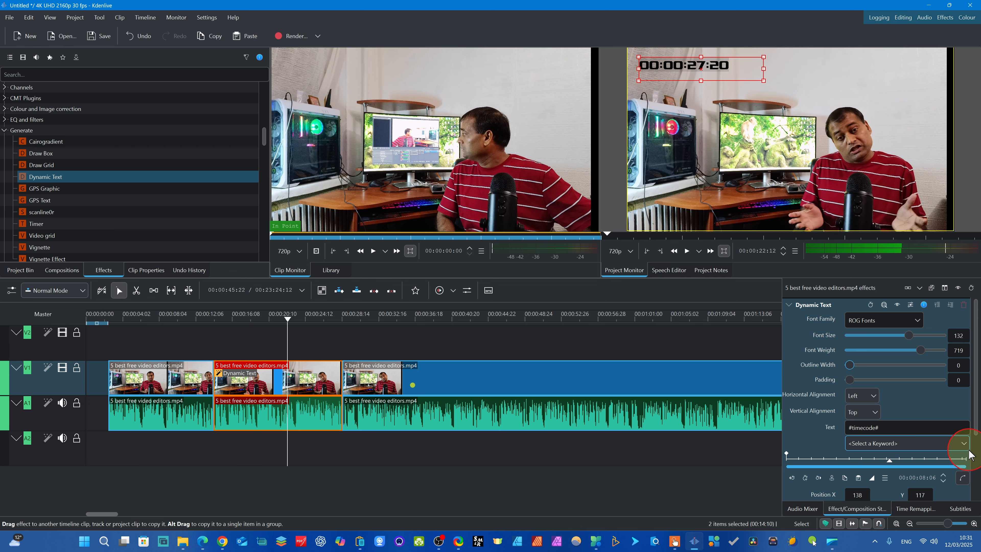
Step: Set the Dynamic Text foreground color to red #ff0000
drag(975, 424, 979, 495)
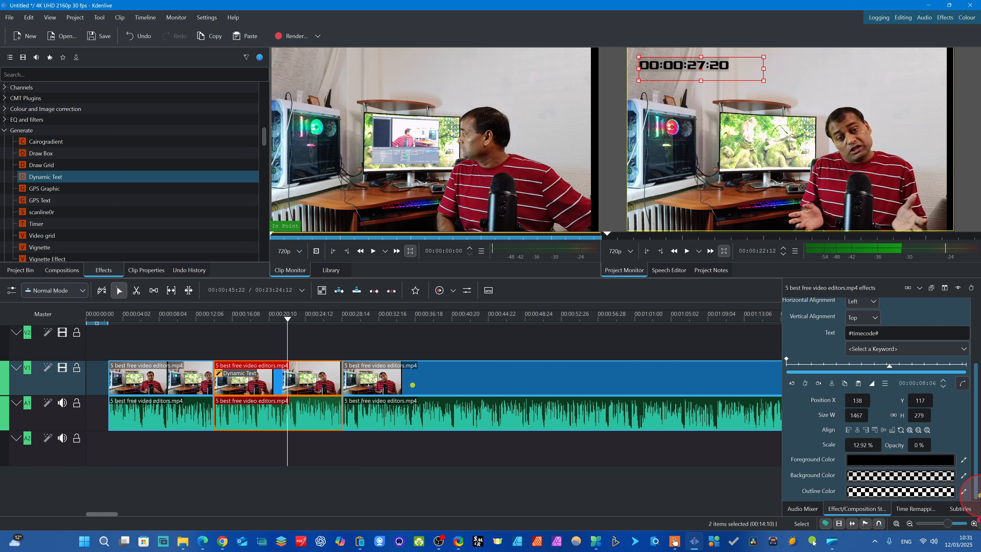
click(897, 462)
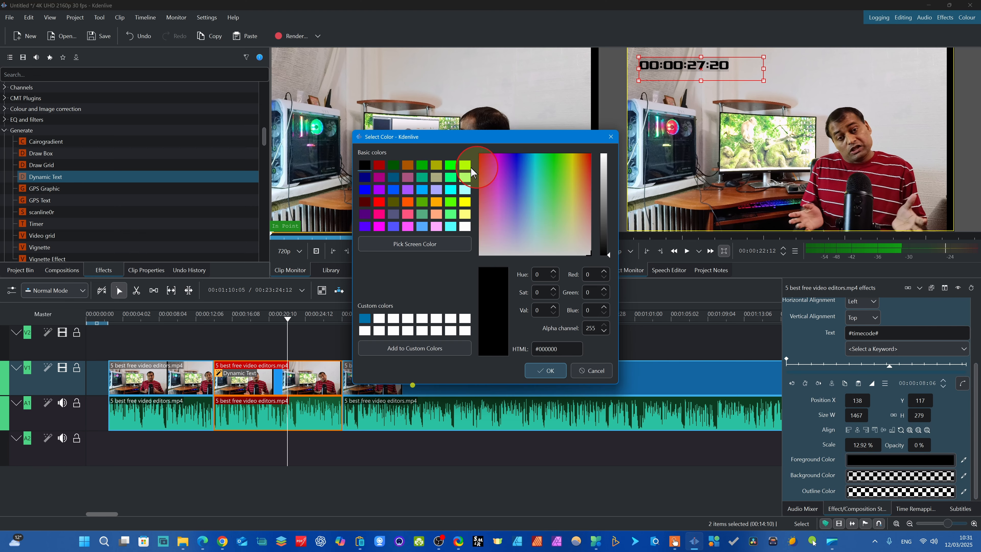
click(379, 201)
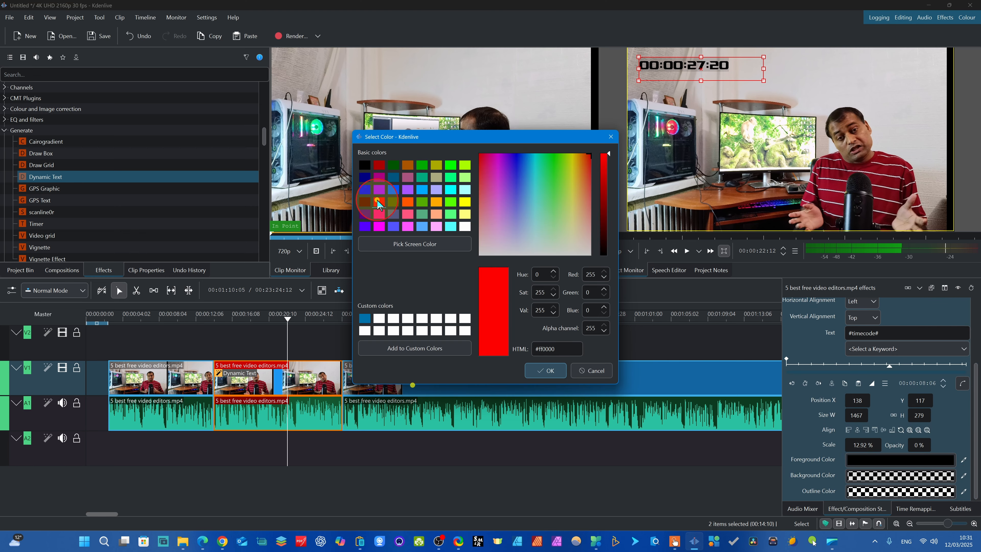
click(544, 370)
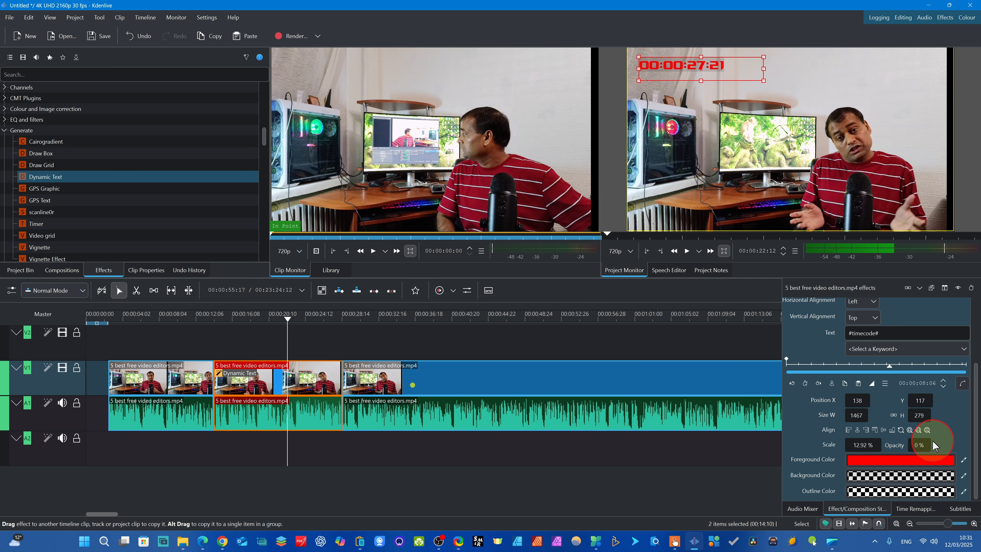
Step: Set the Dynamic Text background color to yellow-green #aaff00
click(912, 479)
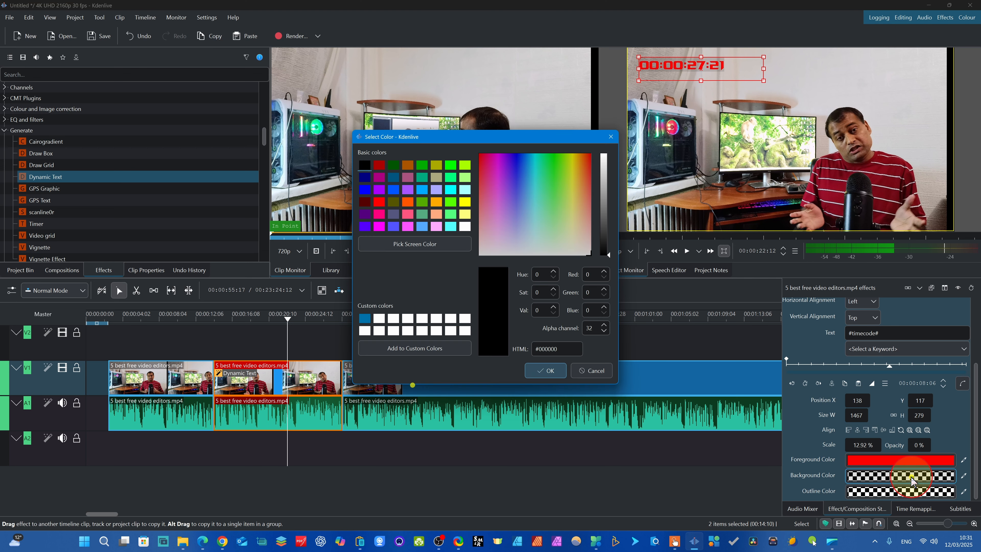
click(554, 171)
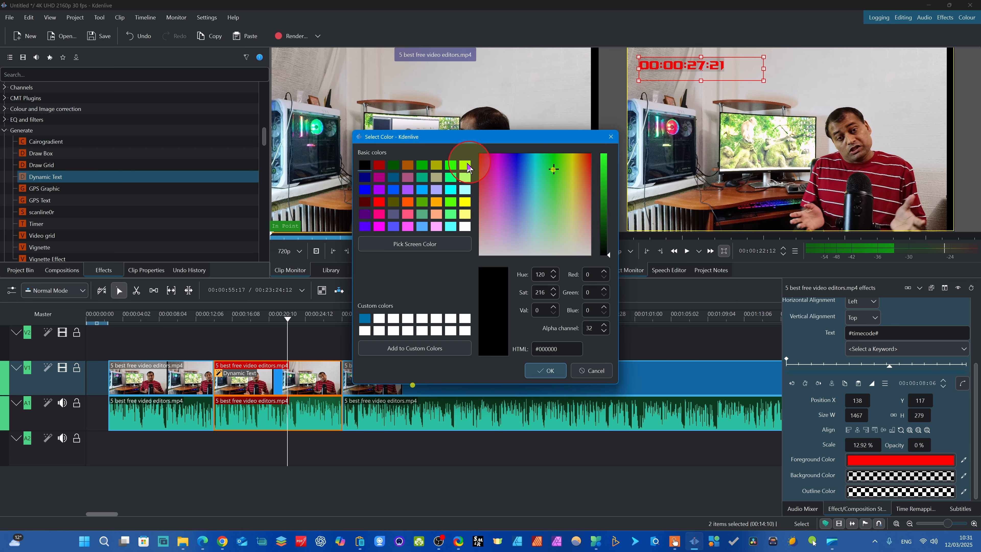
click(464, 165)
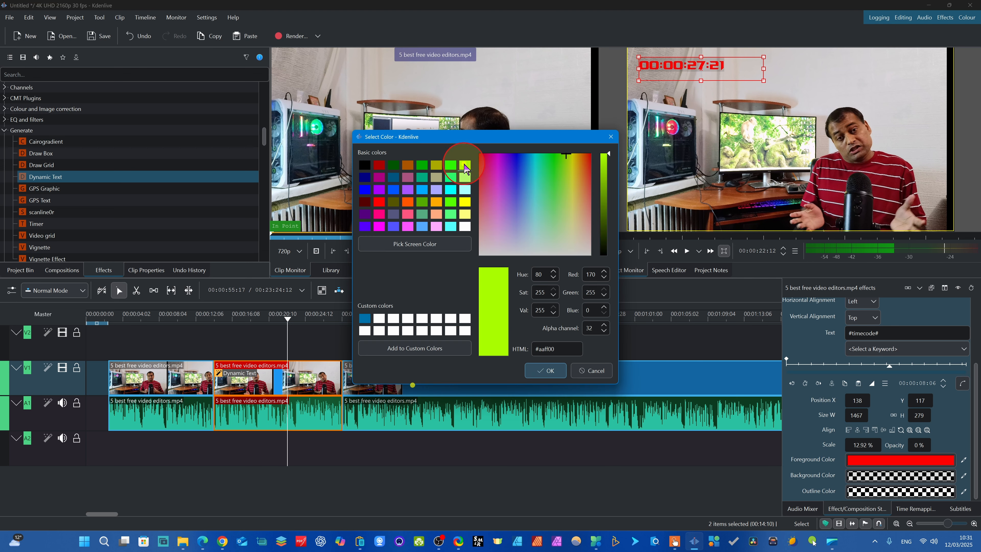
click(545, 370)
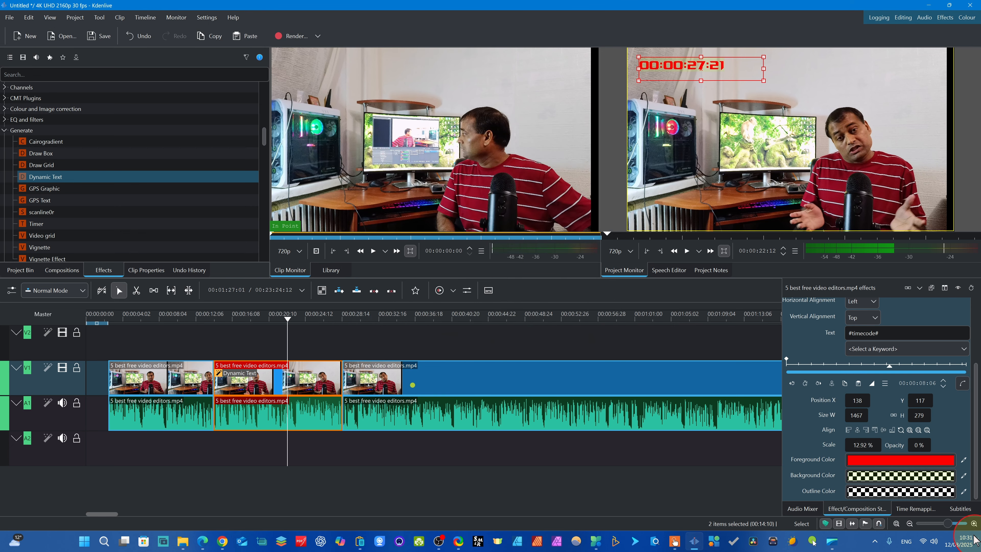
Step: Set the alpha channel of the Dynamic Text background color to 200
click(900, 475)
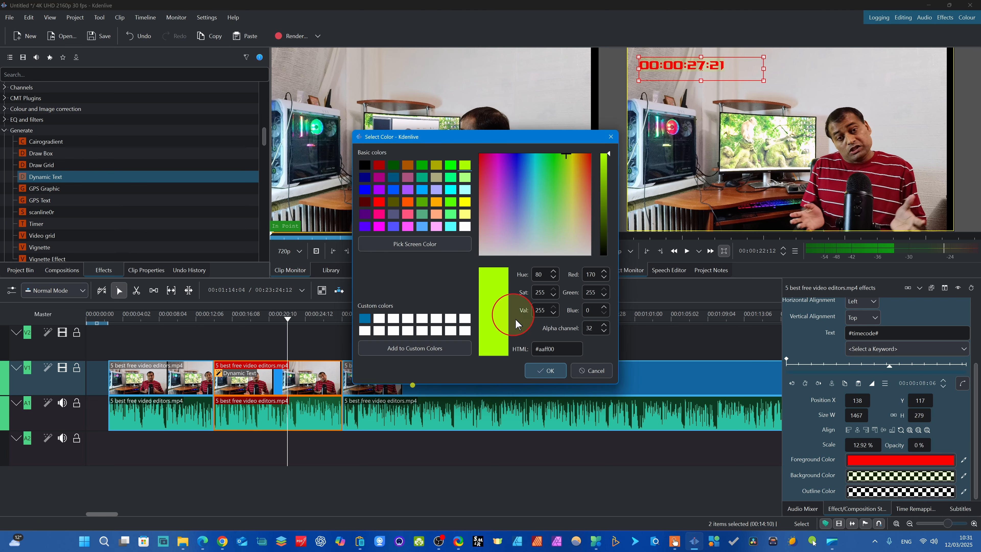
drag(595, 328, 569, 324)
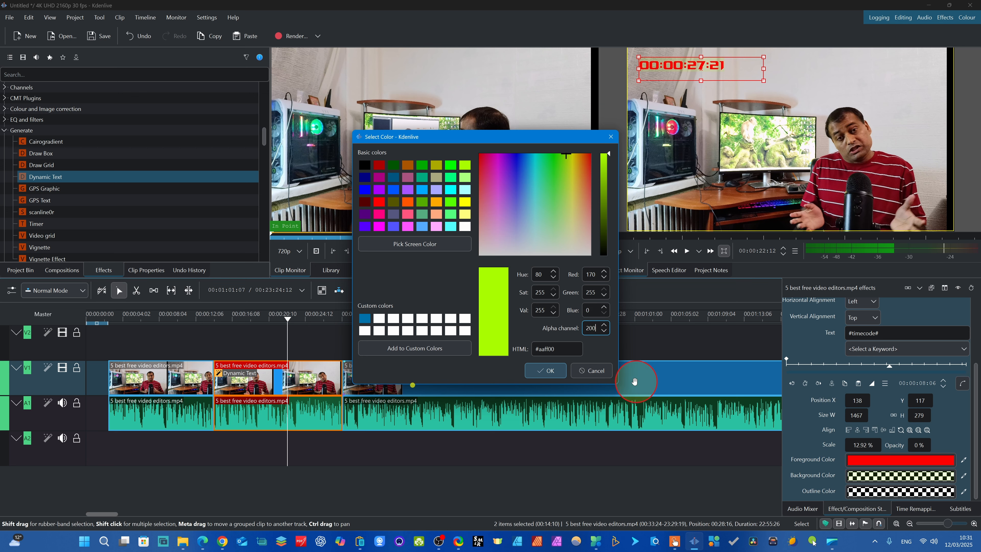
click(560, 372)
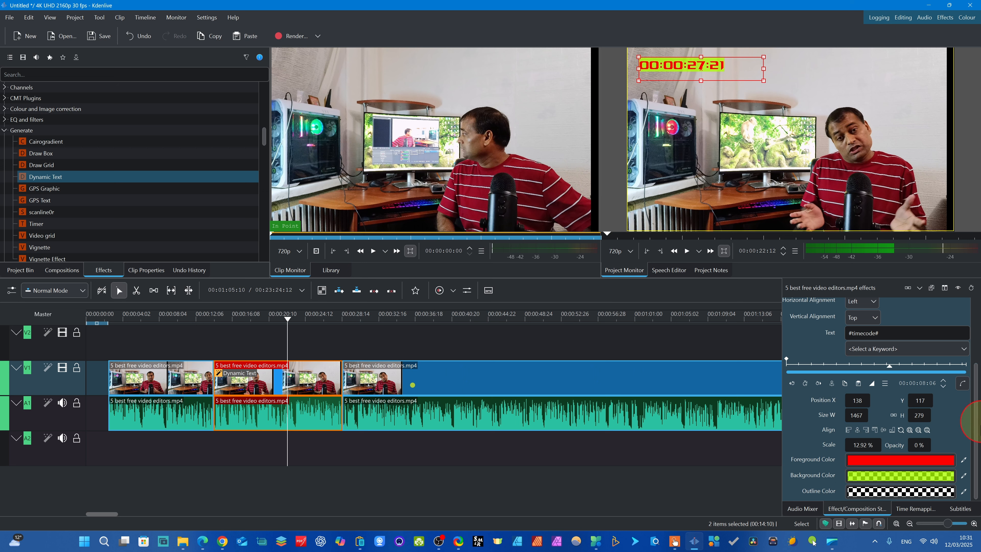
Step: Set the alpha channel of the Dynamic Text outline color to 200
click(898, 492)
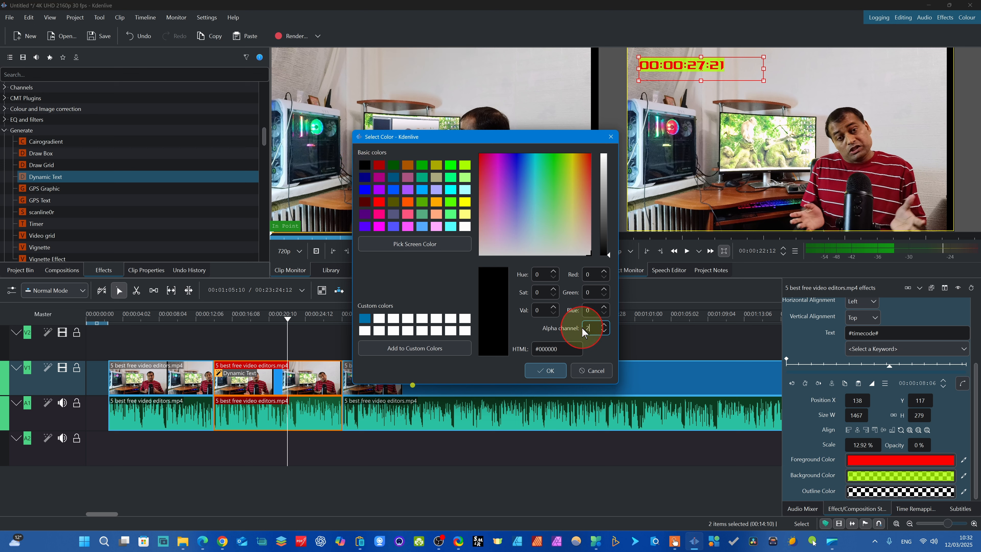
click(549, 374)
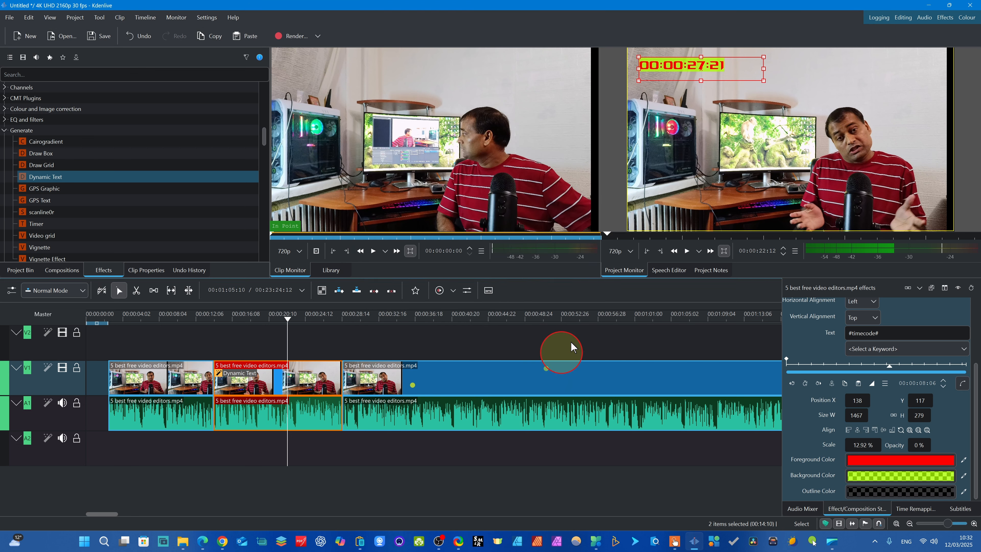
Step: Set the Dynamic Text font size to 187, font weight to 852 and outline width to 3, keeping padding at 0
scroll(977, 381, up, 3)
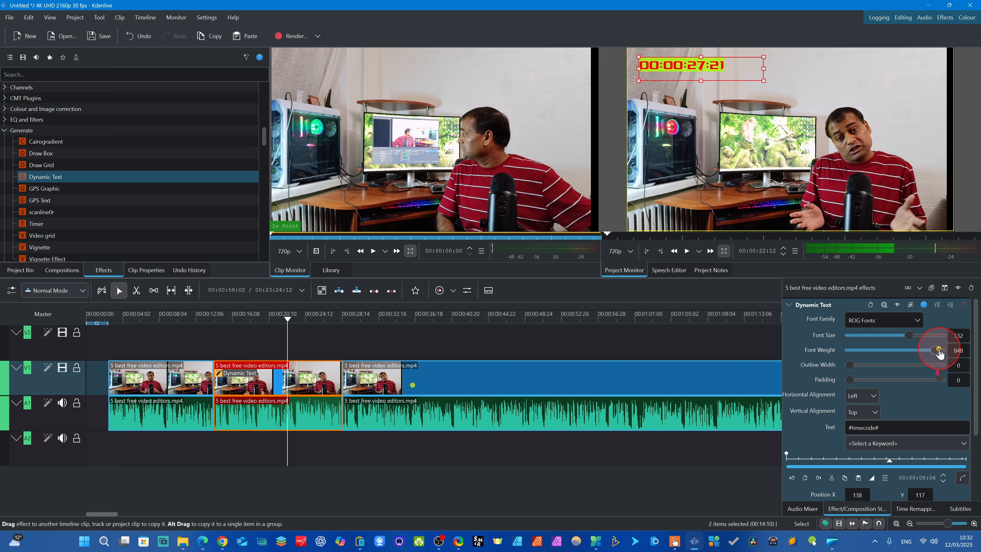
drag(908, 335, 934, 337)
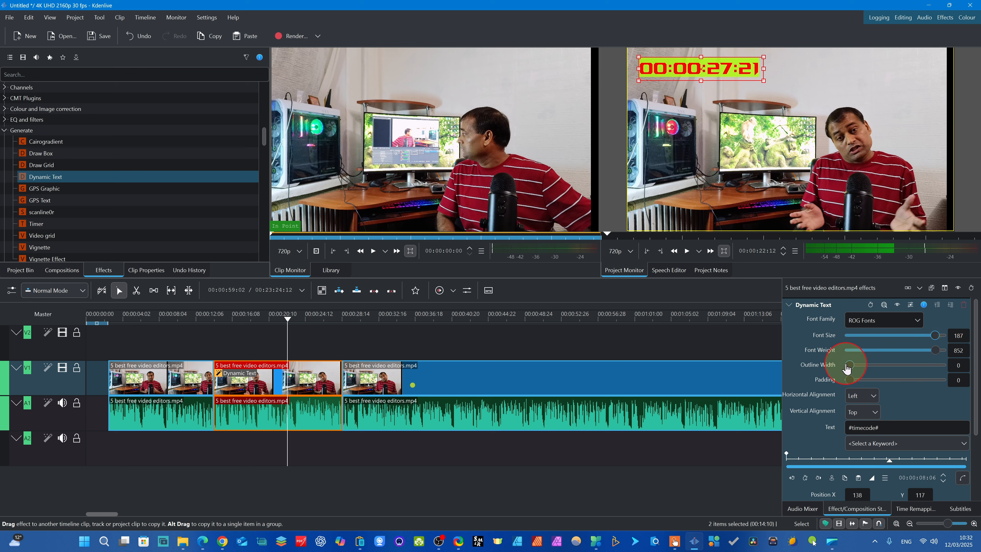
drag(858, 369, 942, 365)
click(704, 68)
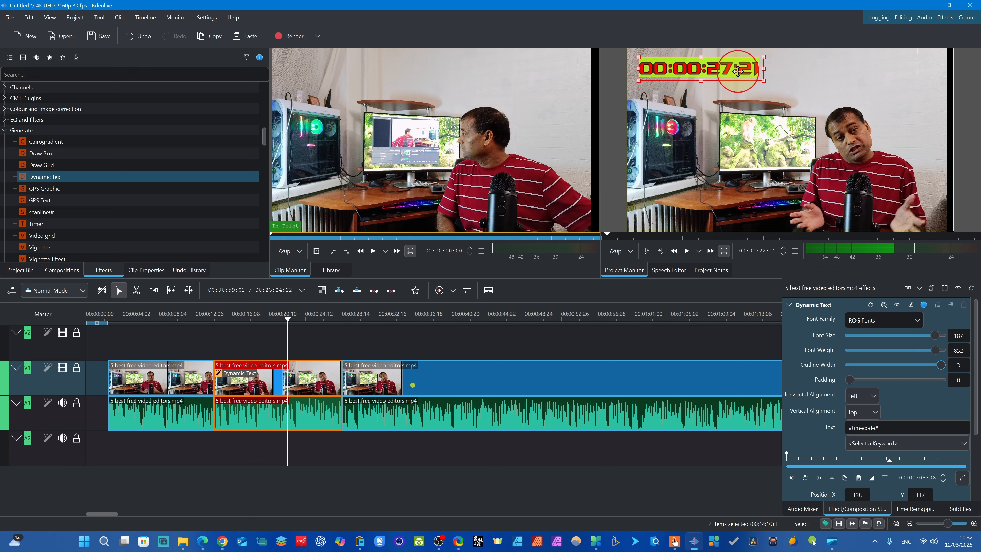
click(848, 381)
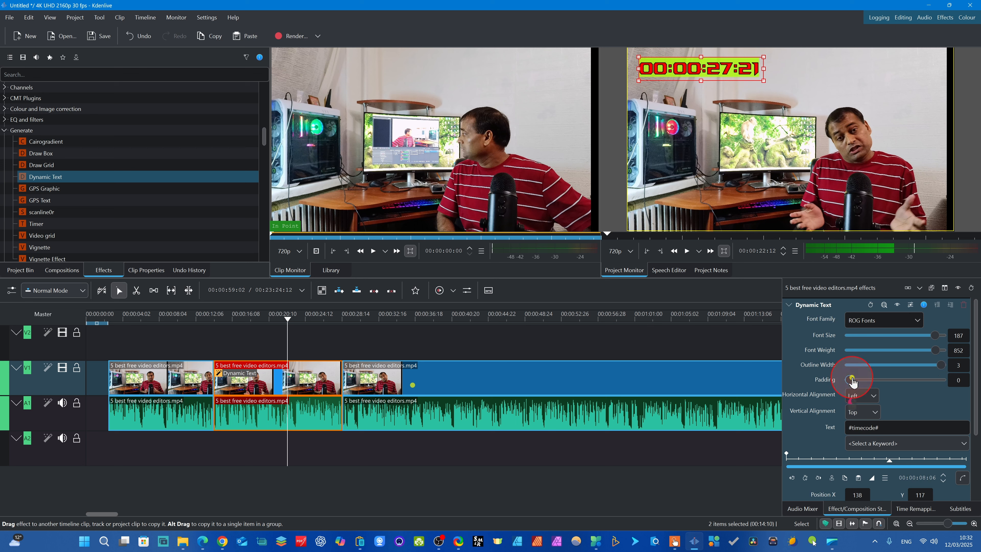
mouse_move(853, 381)
mouse_down()
mouse_move(942, 377)
mouse_move(840, 373)
mouse_up()
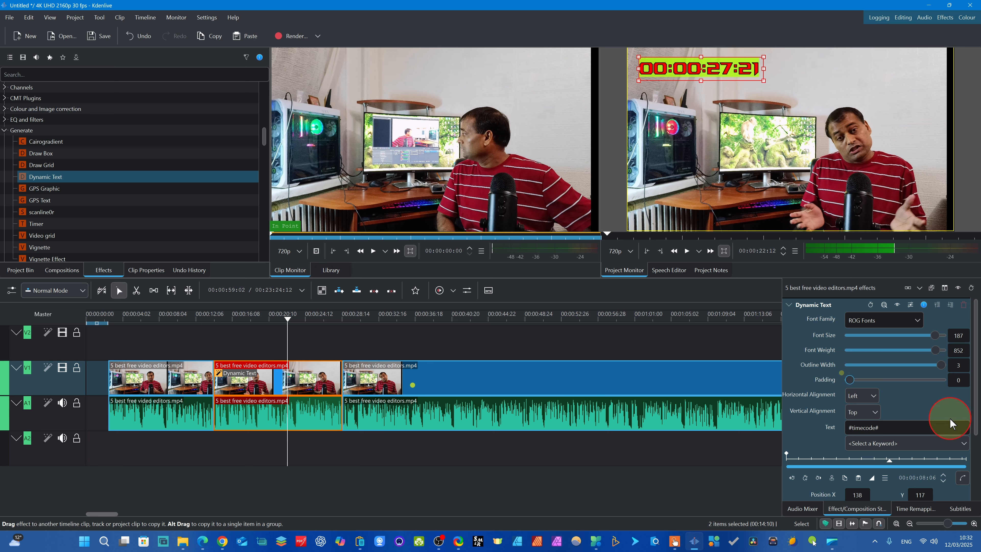
Step: Play the clip to preview the timecode, and return the playhead to 00:00:18:08 within the middle clip
scroll(977, 413, down, 1)
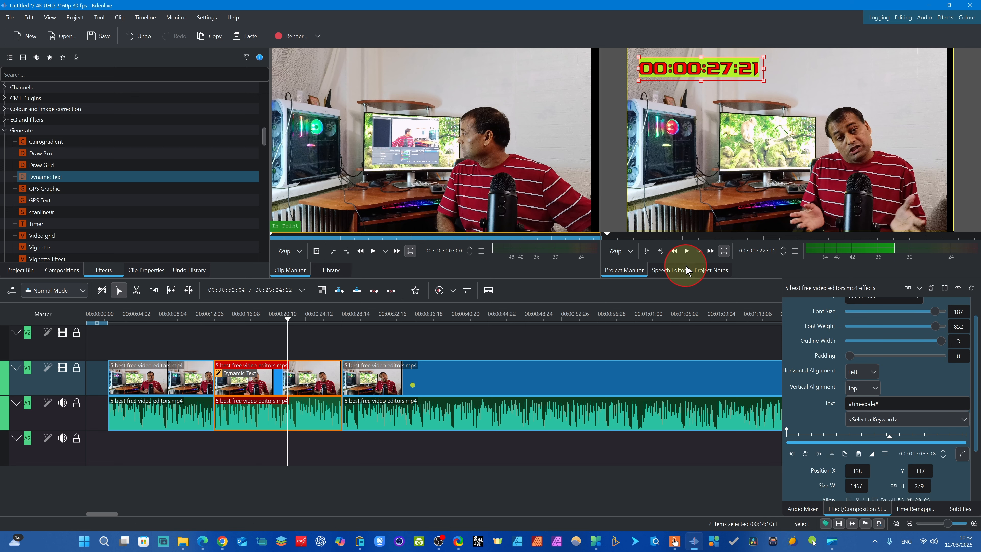
click(688, 252)
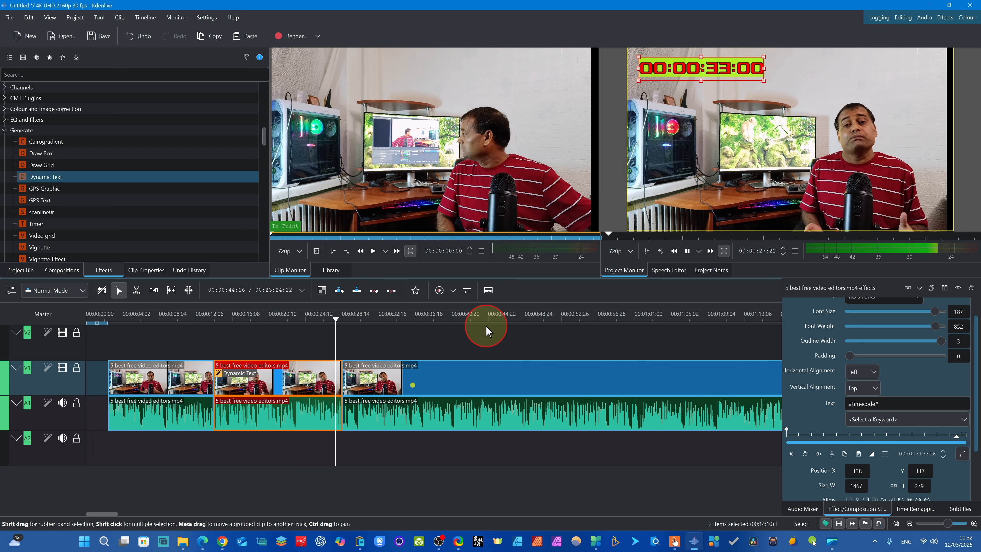
key(space)
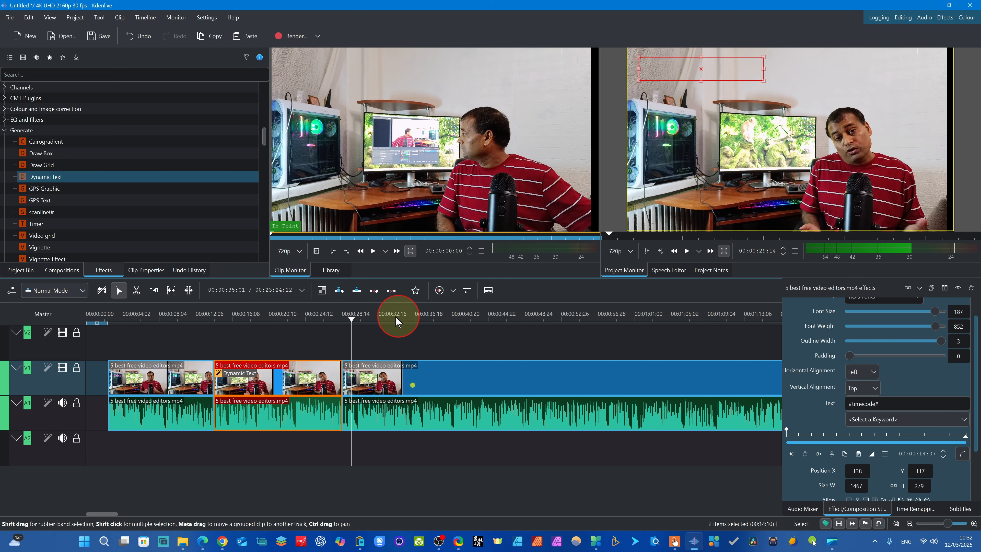
drag(352, 323, 249, 323)
click(221, 362)
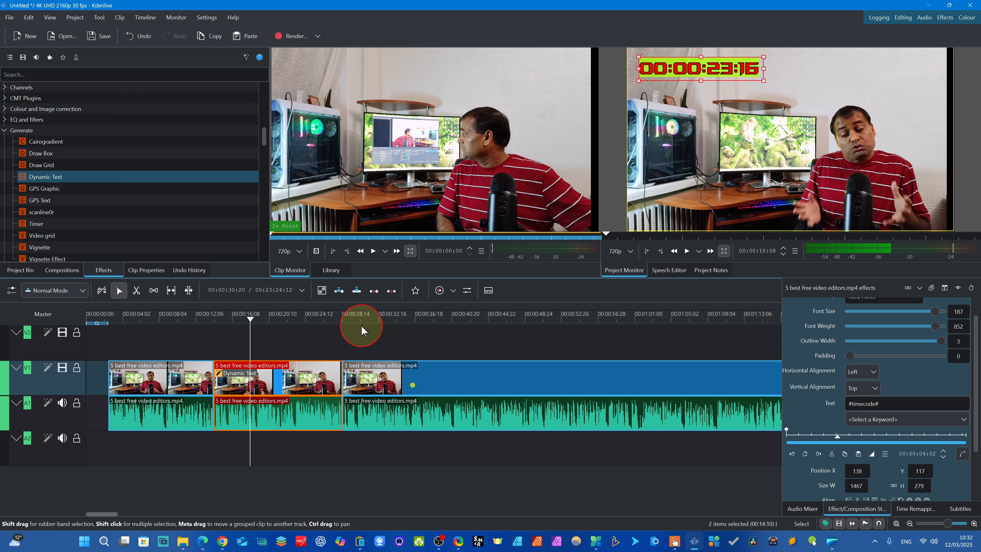
Step: Add the local file date keyword to the Dynamic Text content following the timecode
scroll(975, 398, down, 3)
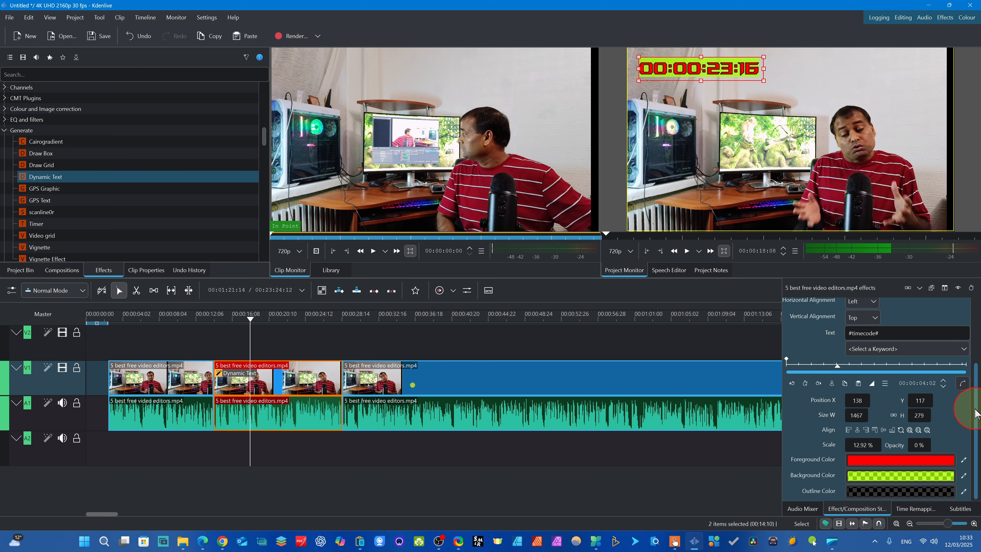
drag(978, 429, 978, 379)
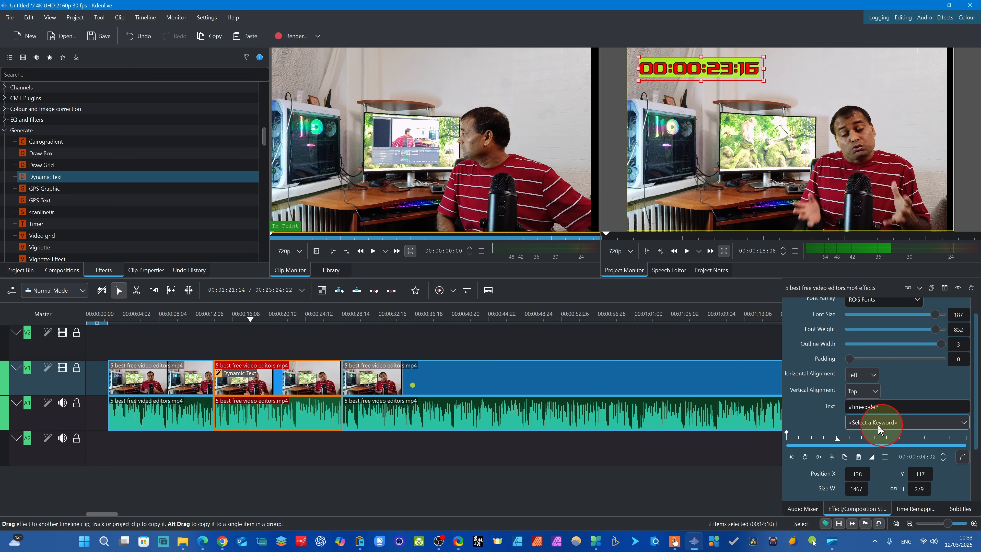
click(964, 424)
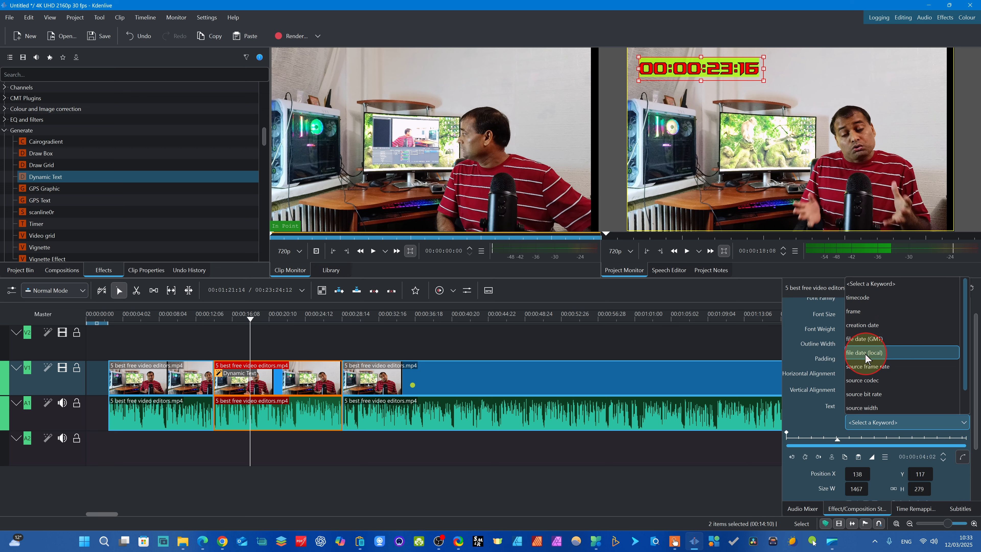
click(853, 353)
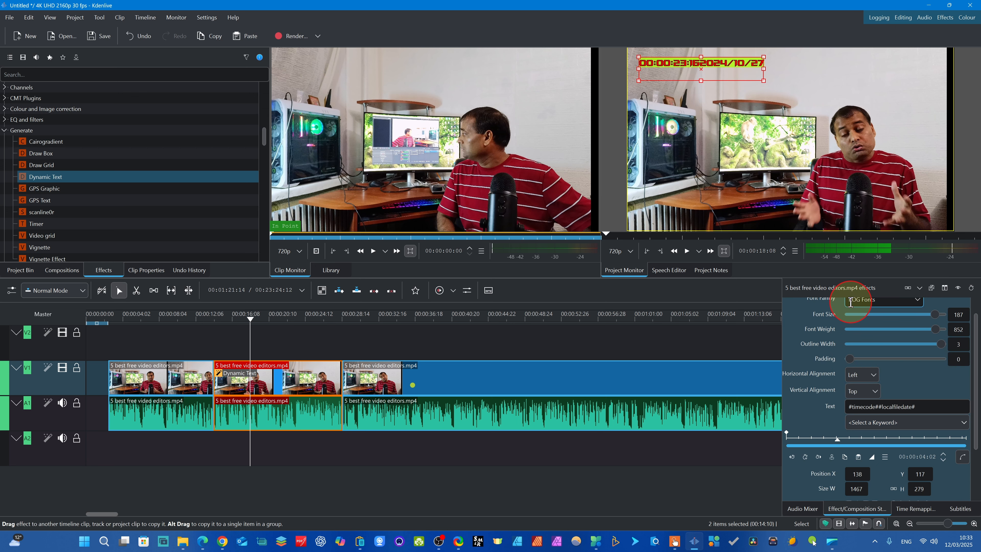
Step: Insert the source bit rate and source width keywords into the Dynamic Text content
scroll(866, 365, down, 2)
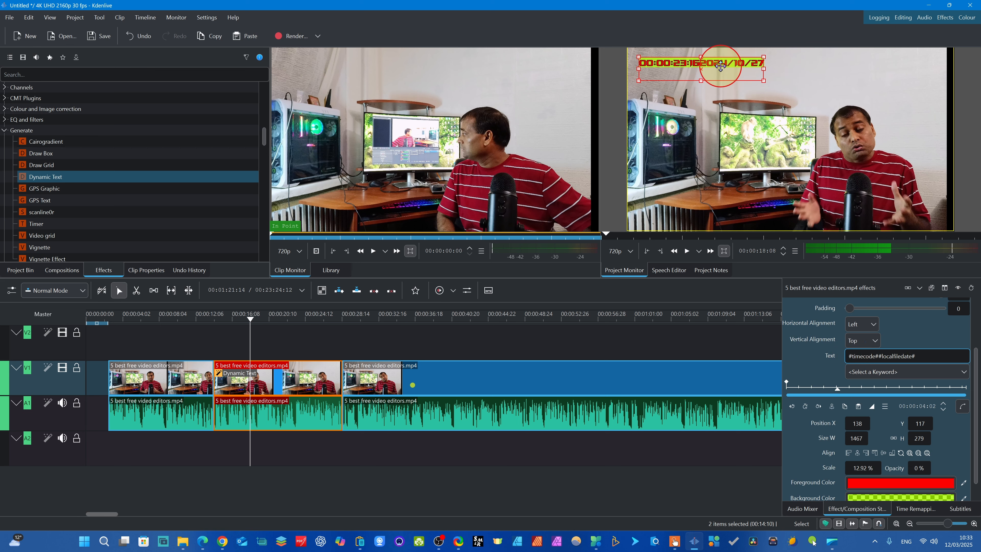
click(963, 373)
click(864, 502)
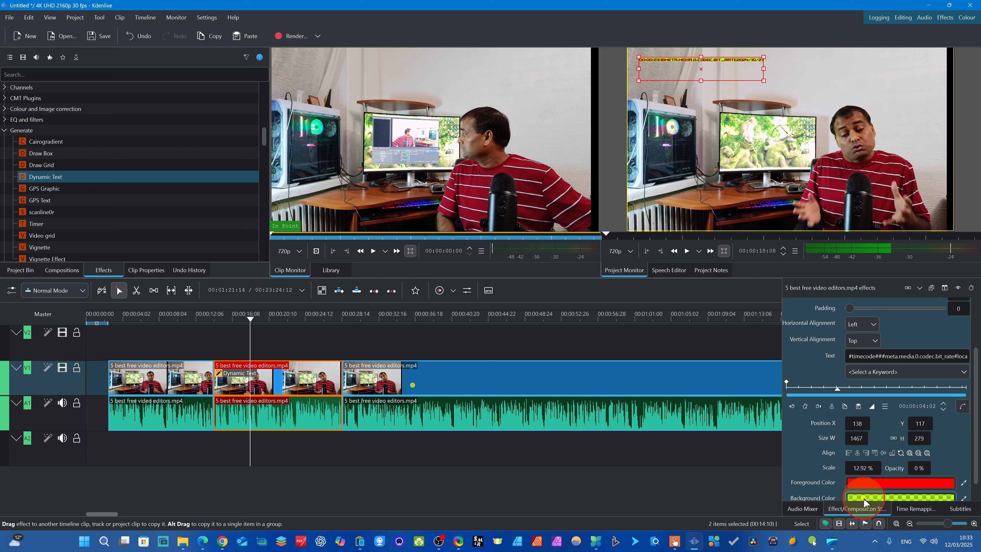
drag(978, 429, 979, 475)
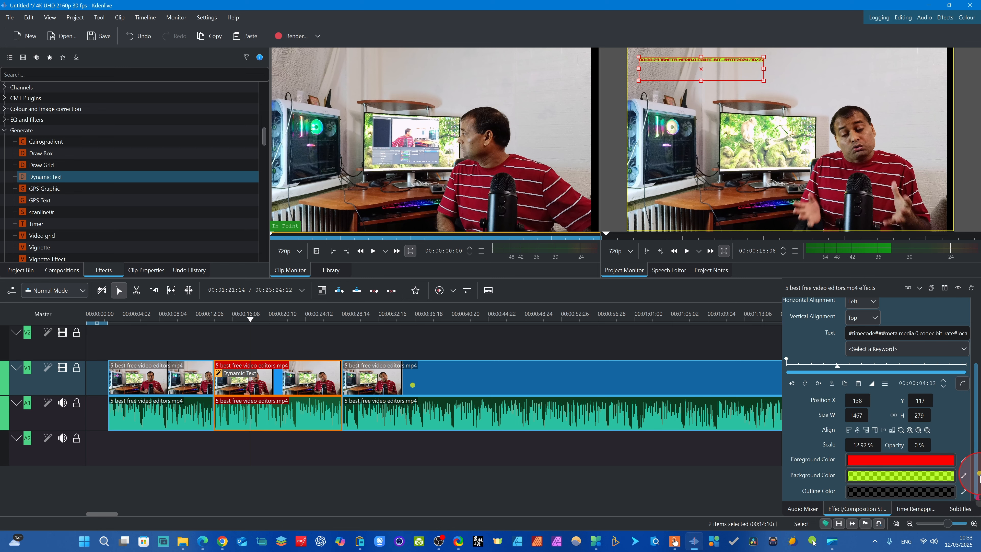
scroll(957, 416, up, 4)
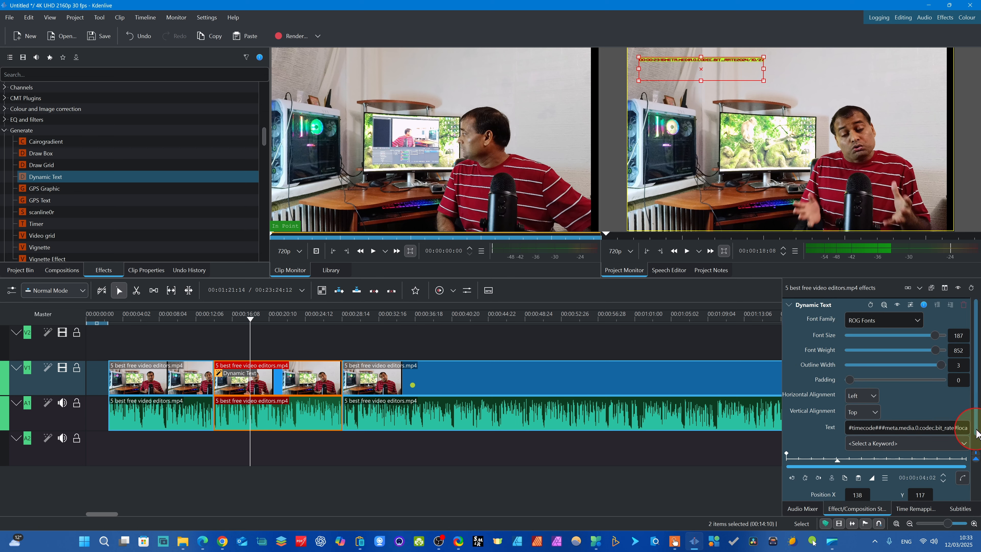
click(963, 443)
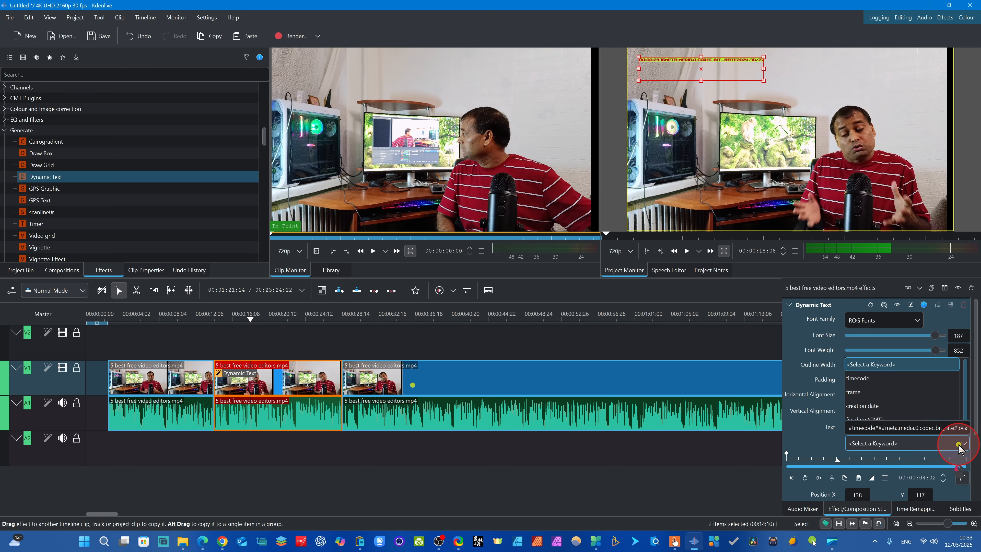
click(868, 425)
Step: Insert the frame and timecode keywords into the Dynamic Text content
click(962, 443)
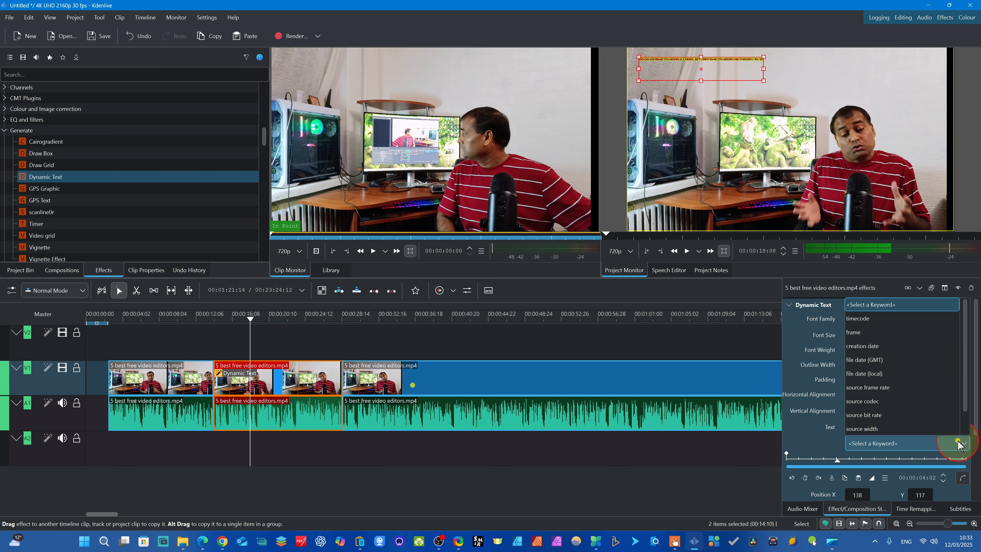
click(878, 374)
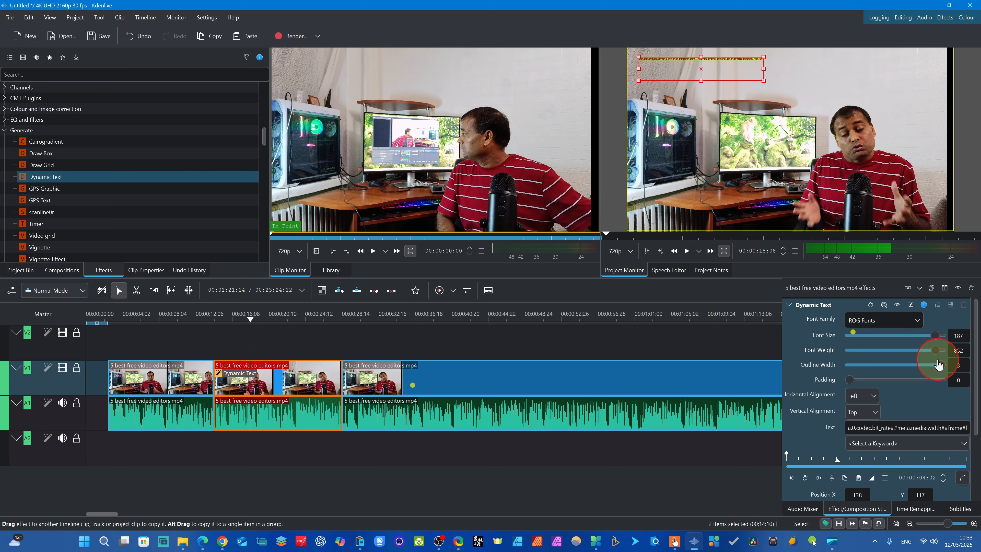
click(957, 443)
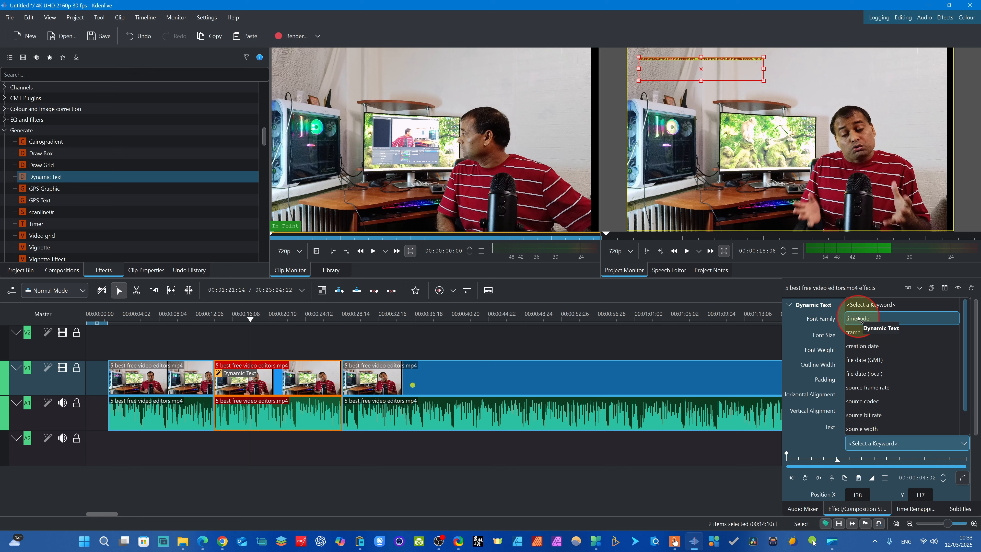
click(861, 322)
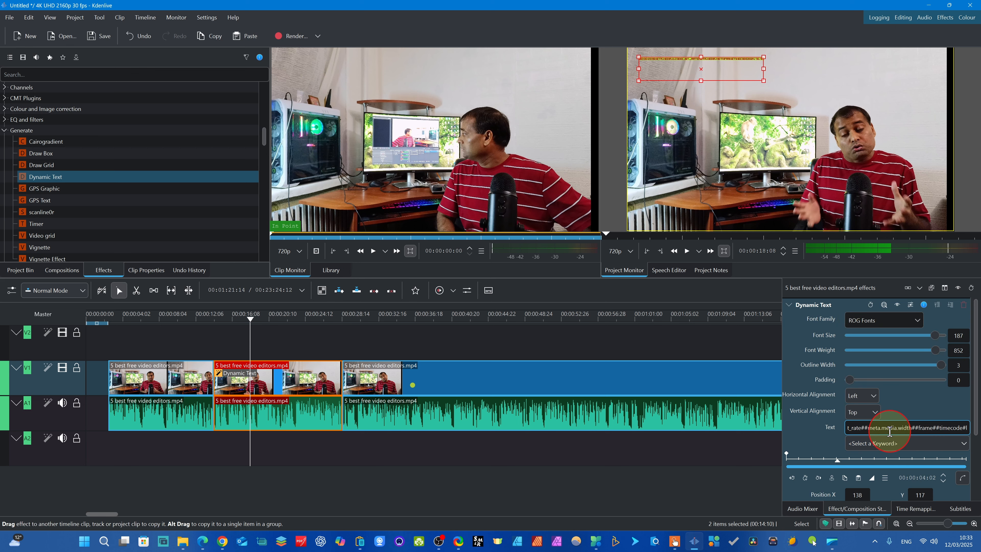
click(957, 442)
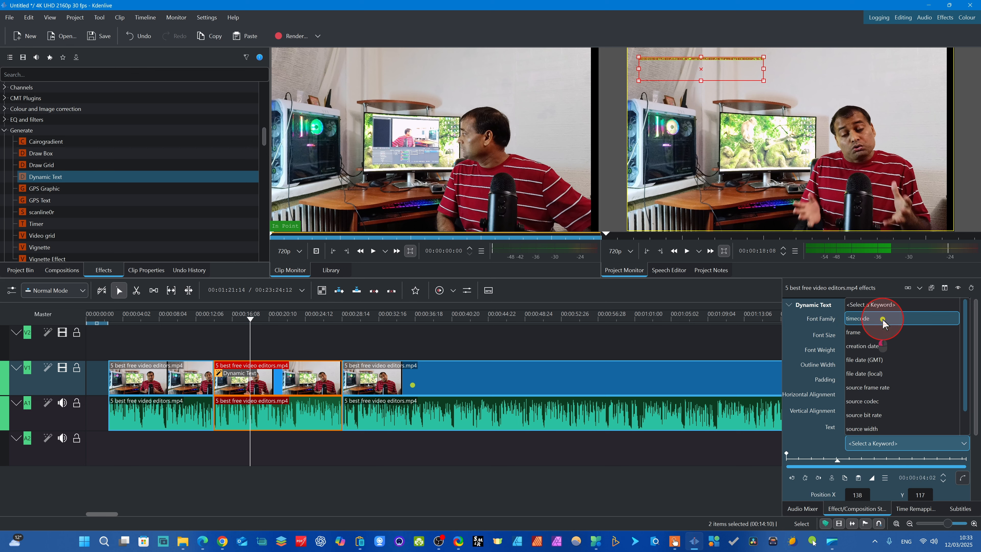
click(882, 321)
Step: Replace the Dynamic Text content with "Kdenlive tutorial" and widen its text box to about 1986 in the project monitor
click(867, 429)
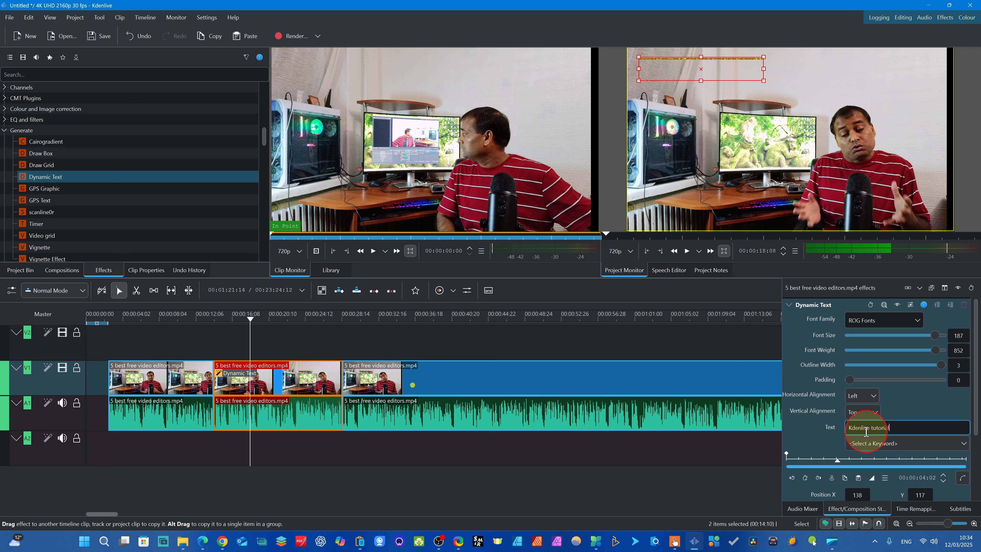
click(757, 77)
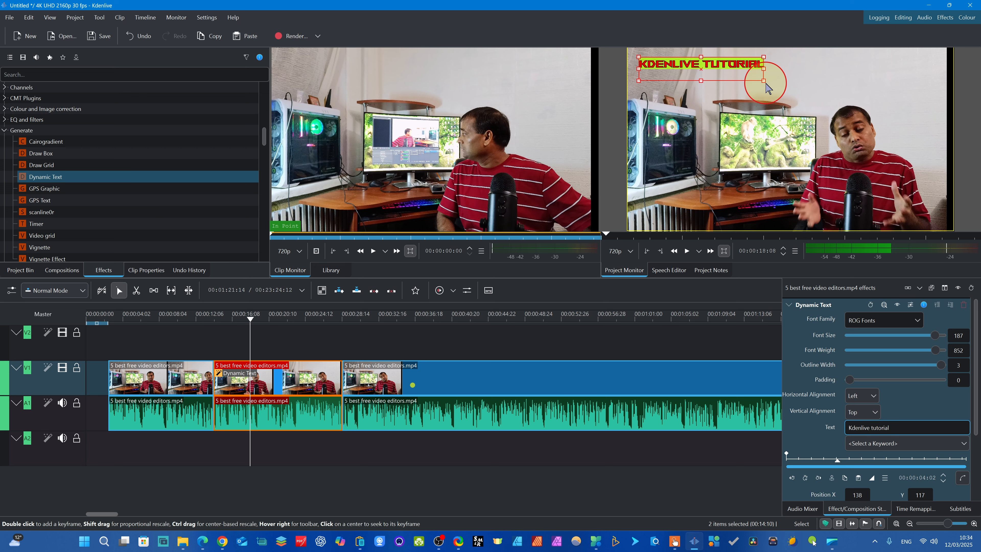
drag(765, 69, 808, 78)
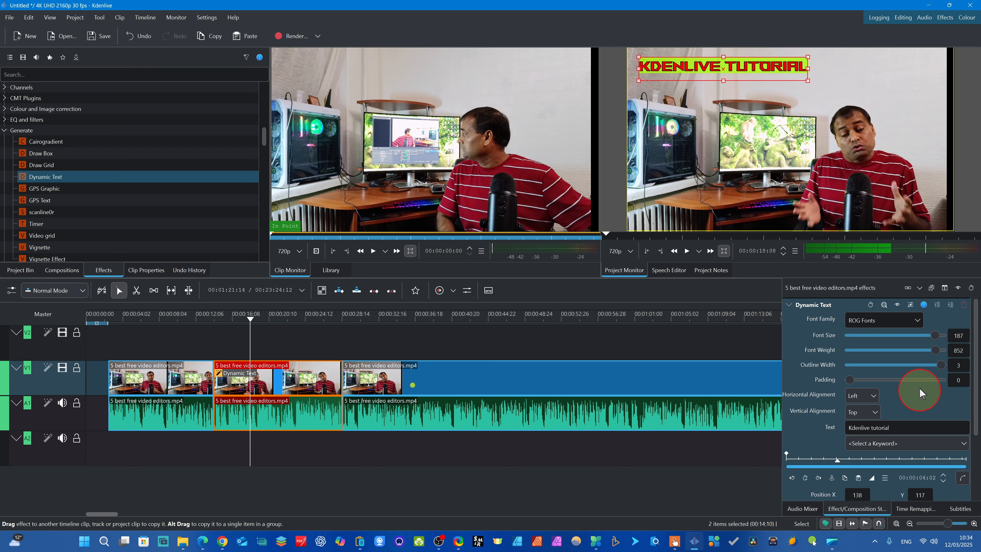
click(961, 335)
Step: Set the Dynamic Text outline color to white #ffffff
drag(978, 353, 895, 506)
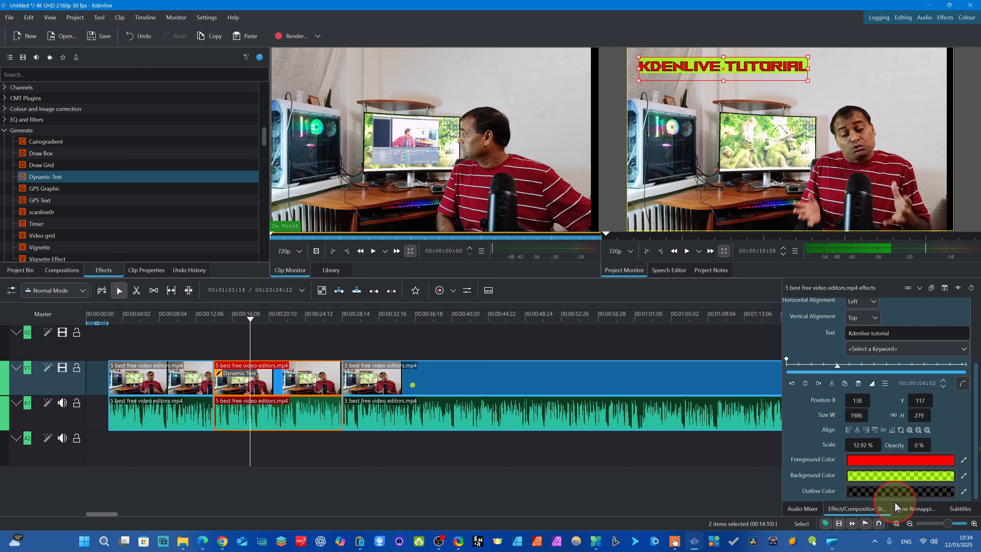
click(884, 493)
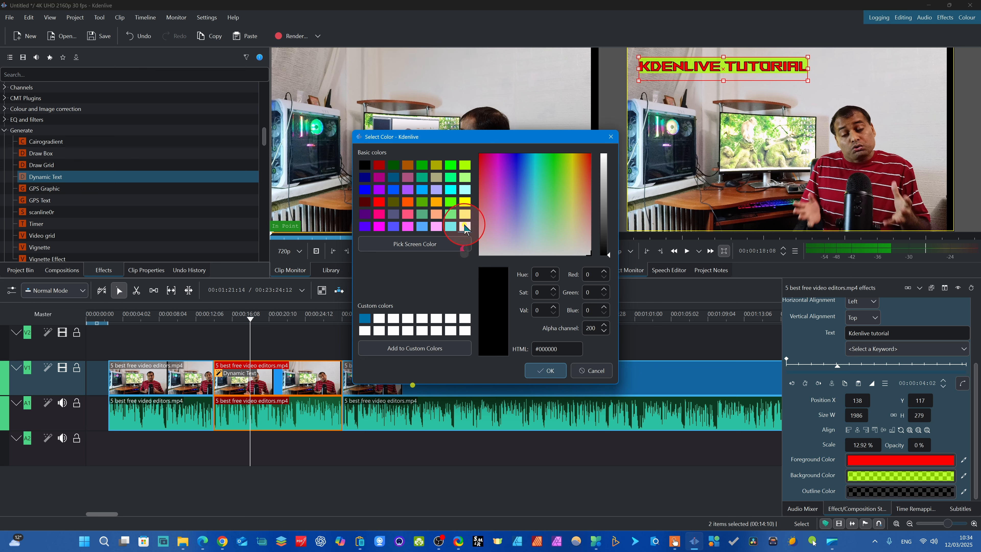
click(465, 227)
click(546, 370)
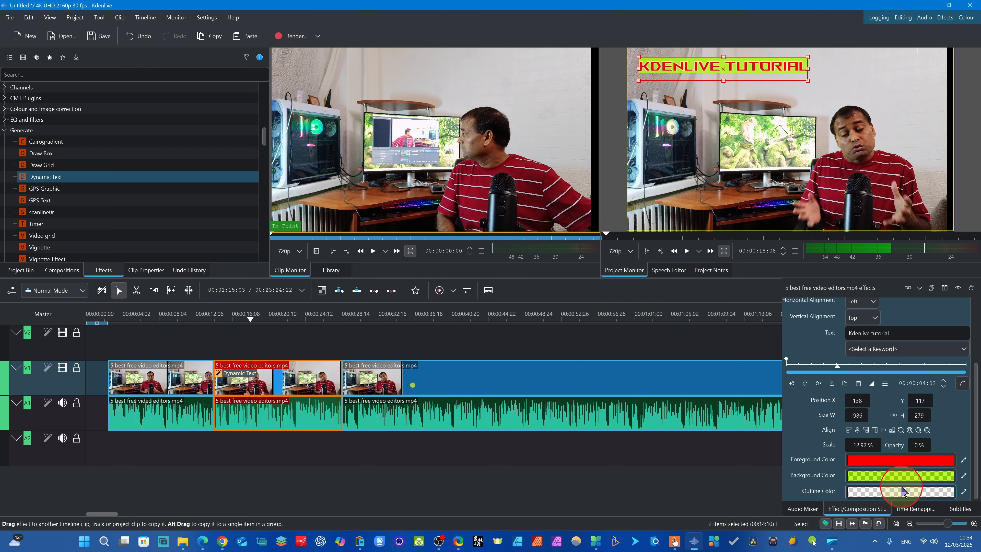
Step: Set the Dynamic Text outline color to dark blue #00007f
click(886, 492)
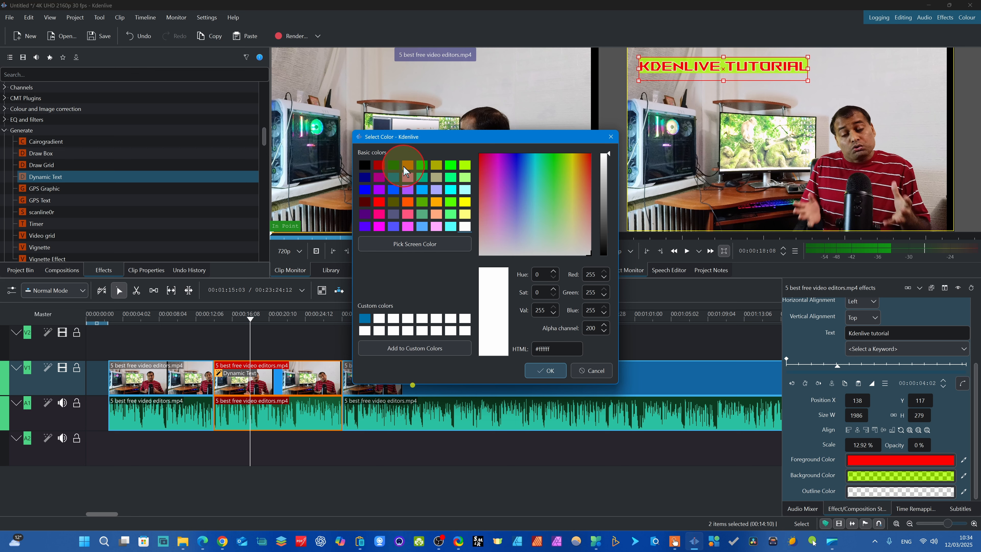
click(407, 189)
click(365, 177)
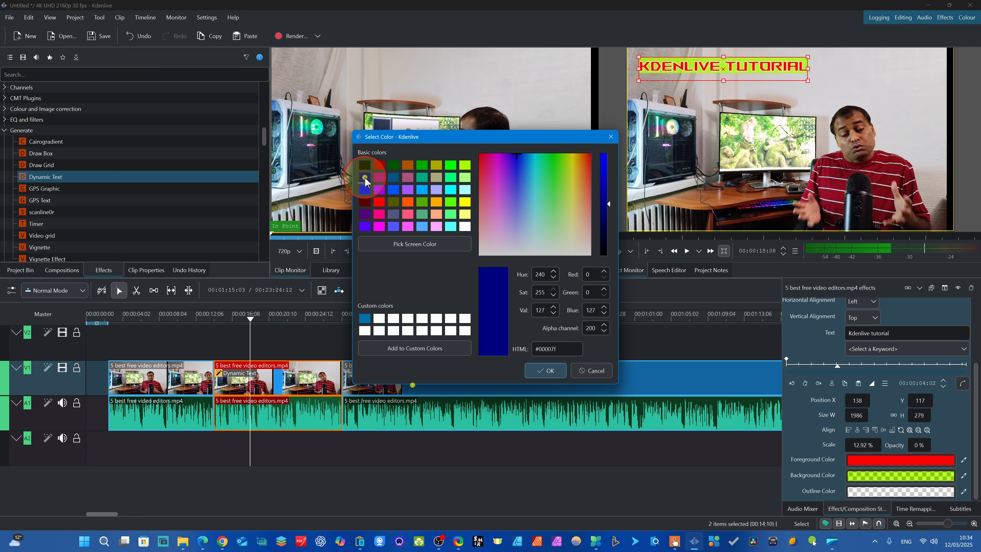
click(546, 370)
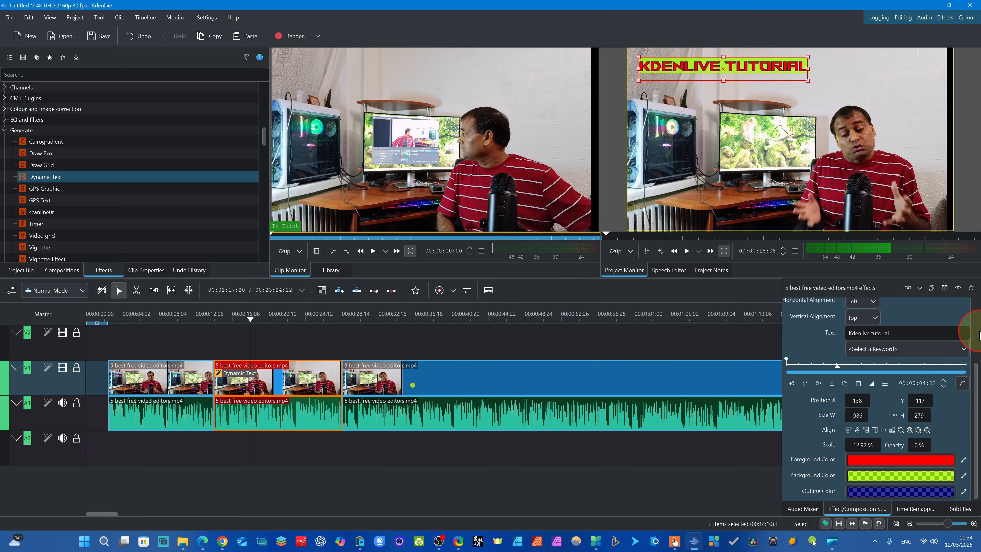
Step: Add a Dynamic Text keyframe at 00:00:01:06 on the middle clip and move the text to about X 420, Y 123
click(236, 337)
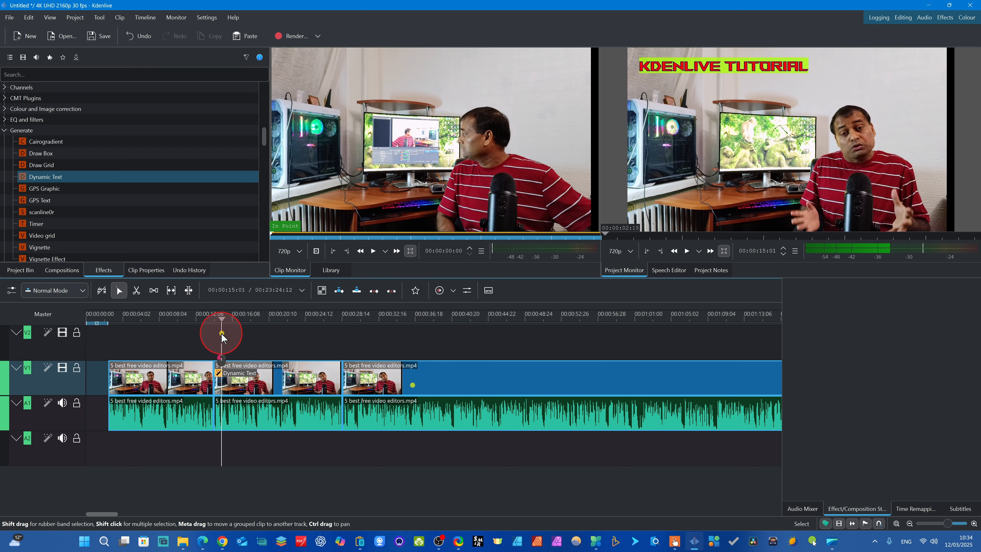
click(228, 377)
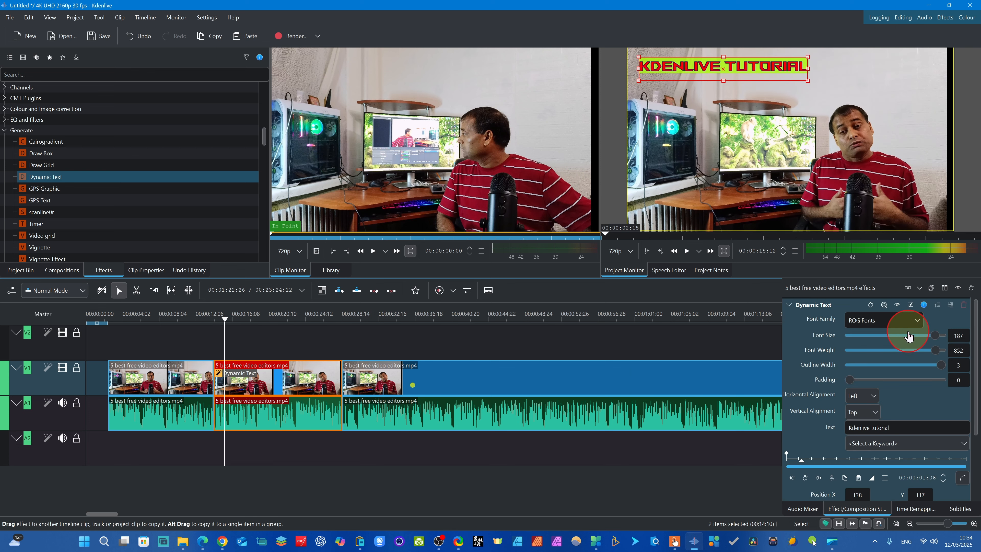
scroll(976, 387, down, 5)
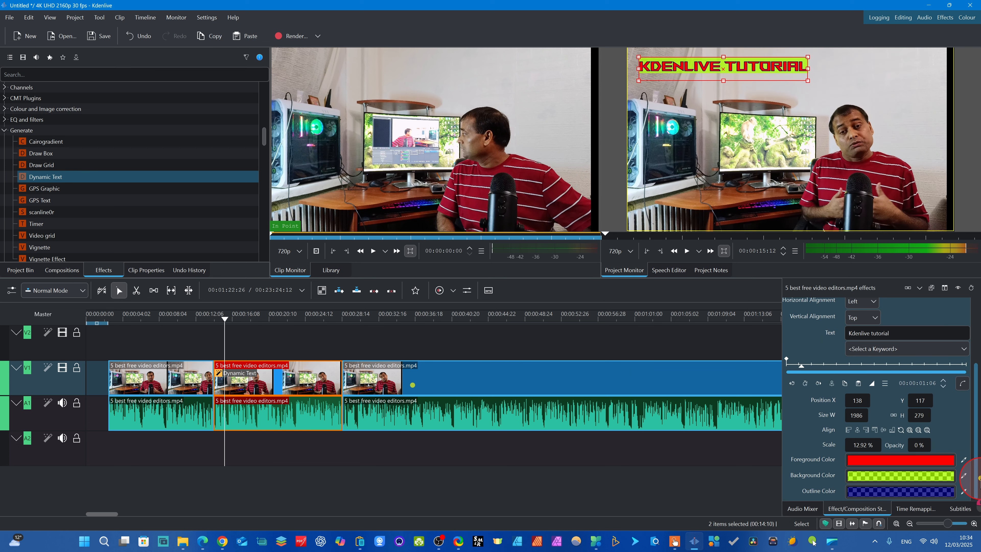
click(806, 384)
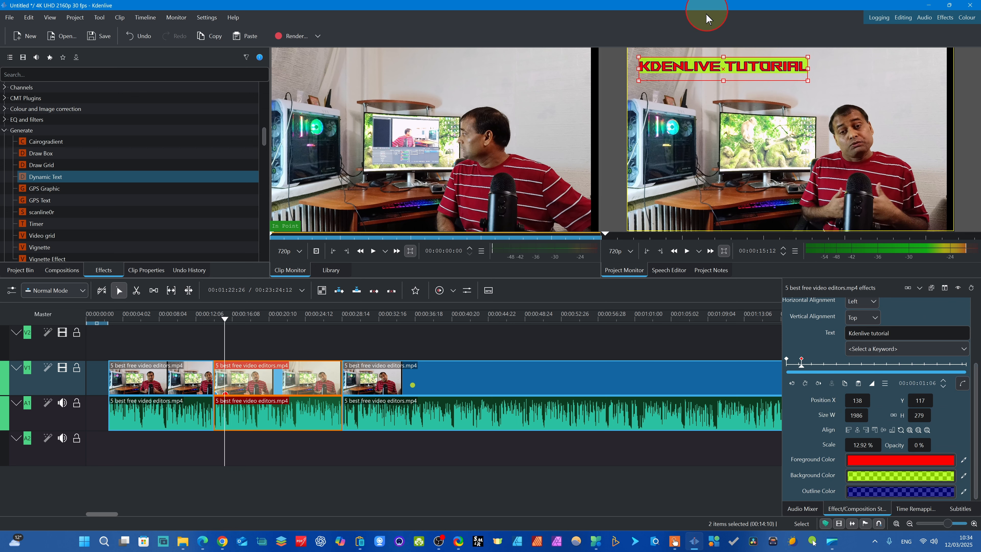
drag(691, 65, 712, 65)
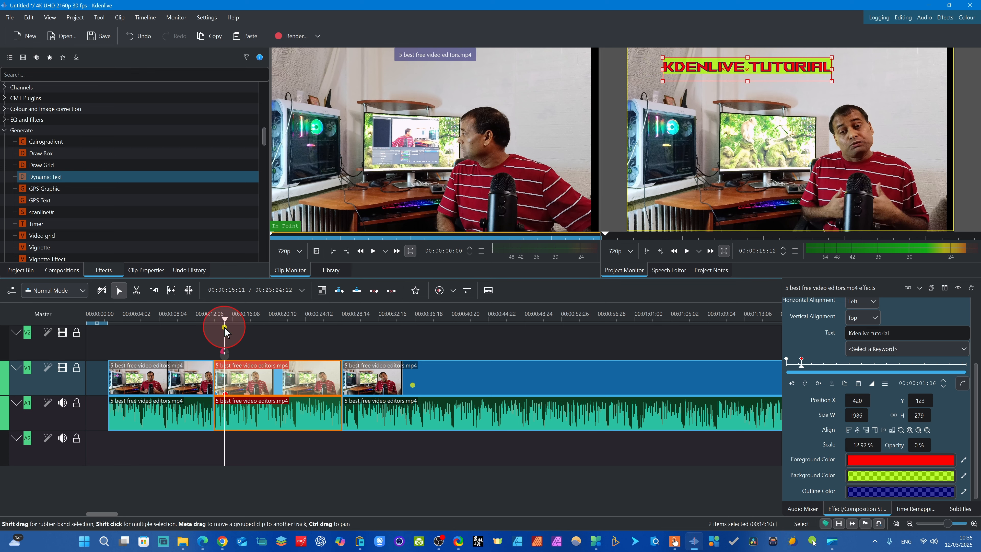
Step: Add a Dynamic Text keyframe at 00:00:04:21 and move the text to about X 990, Y 129
drag(225, 332, 248, 336)
click(258, 379)
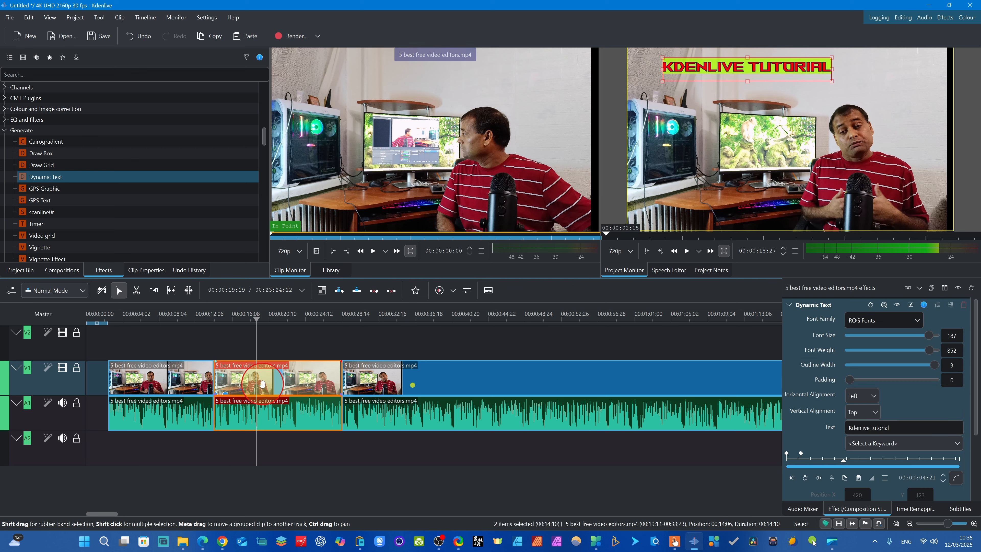
click(819, 479)
click(805, 479)
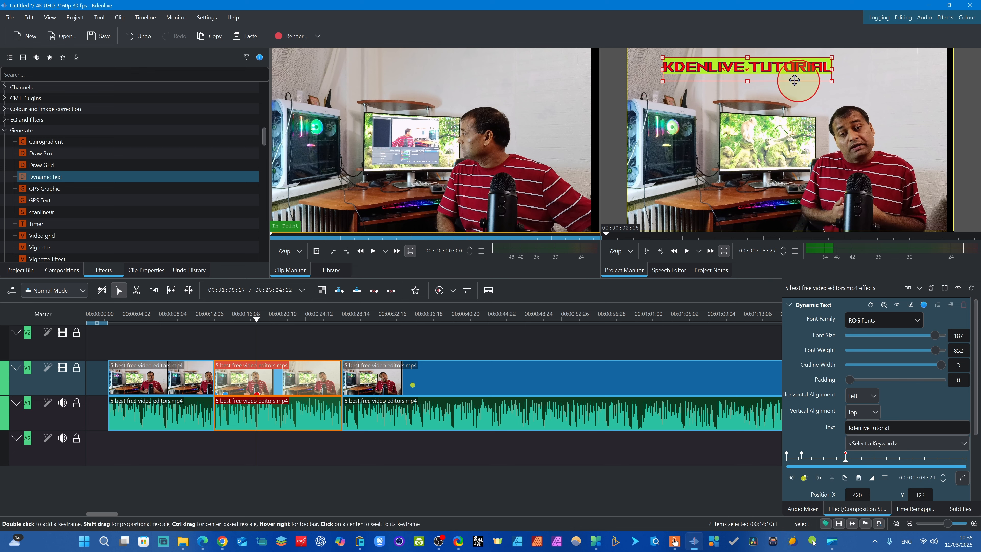
drag(748, 71, 793, 71)
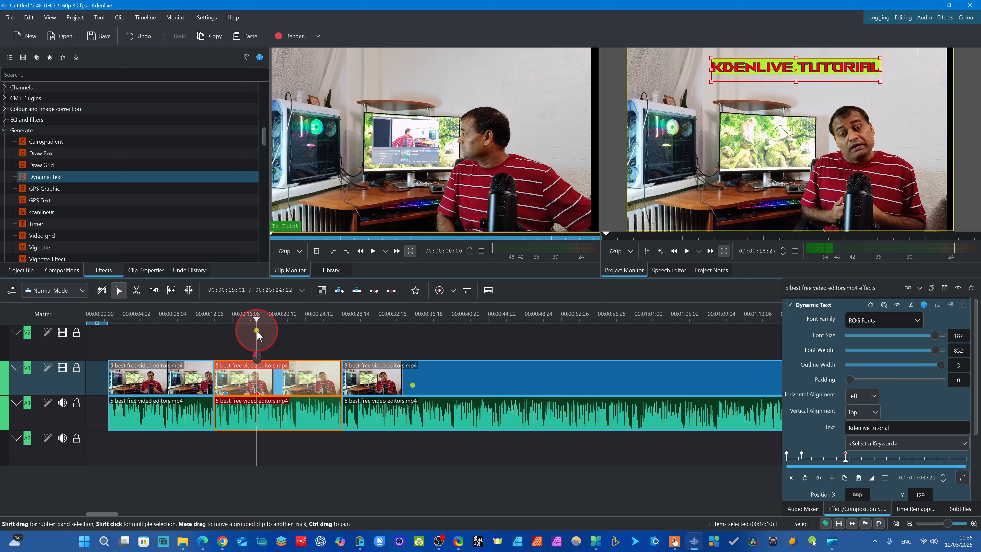
Step: Add a Dynamic Text keyframe at 00:00:09:05 and move the text to about X 1749, Y 219
drag(256, 332, 296, 338)
click(288, 388)
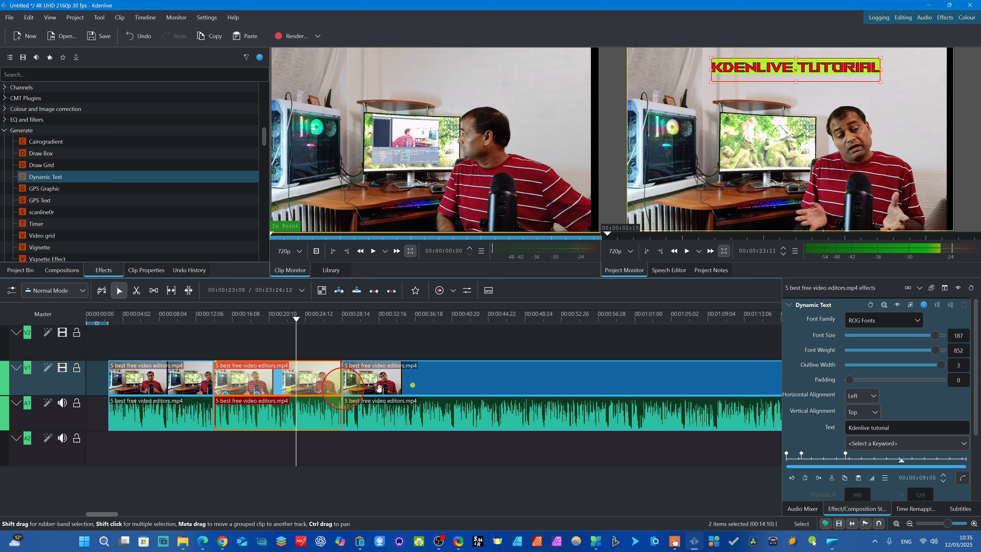
click(806, 478)
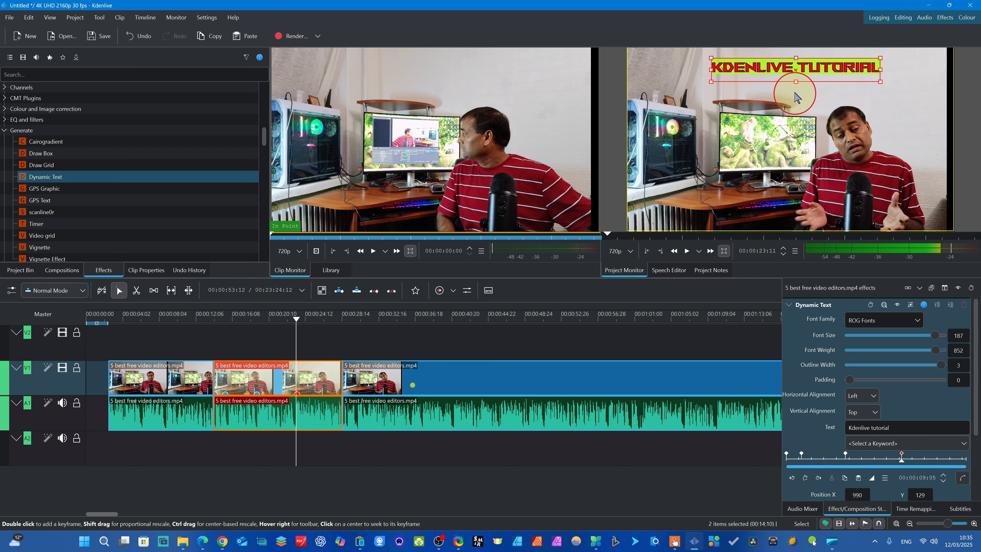
click(806, 478)
click(771, 70)
drag(790, 70, 837, 78)
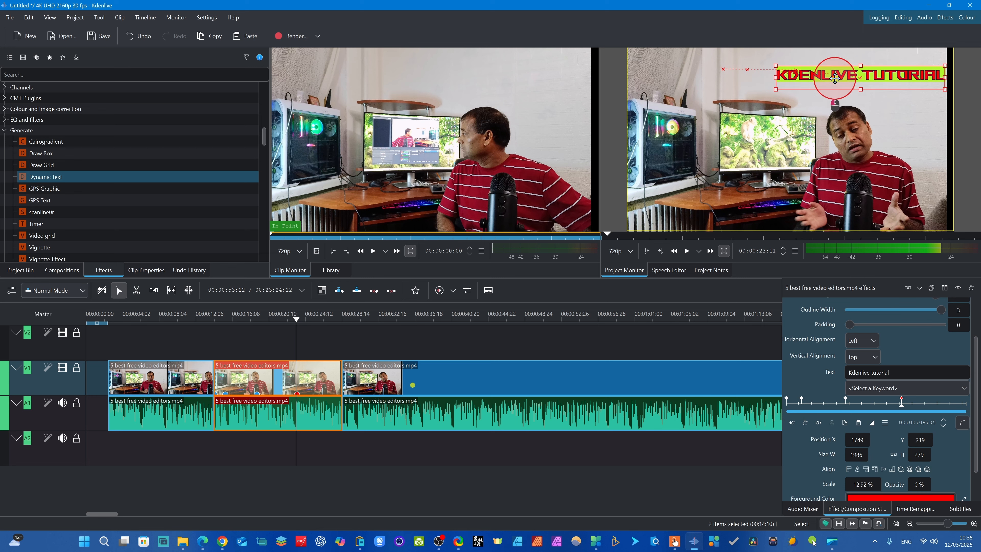
Step: Scrub back to the start of the middle clip and play back the keyframed text movement
drag(297, 329, 279, 333)
drag(278, 333, 209, 333)
click(687, 251)
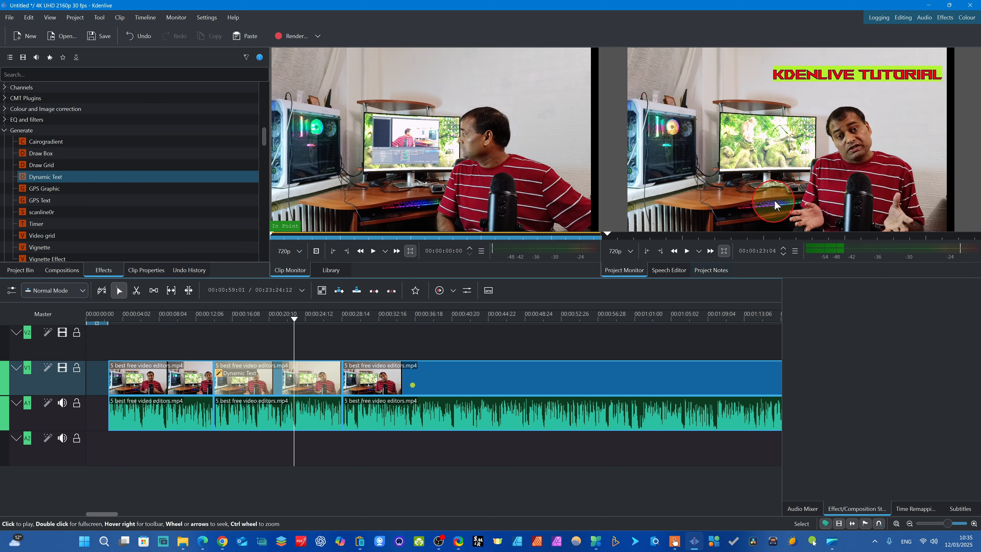
key(space)
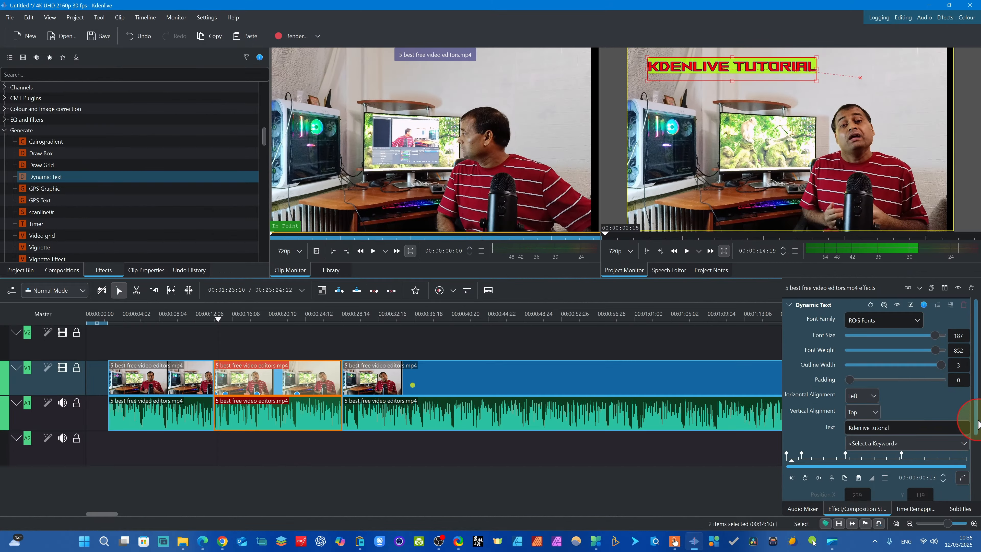
Step: Open the Dynamic Text curve editor and lower the last X position keyframe to about 1365 at 00:00:08:25
drag(977, 420, 979, 486)
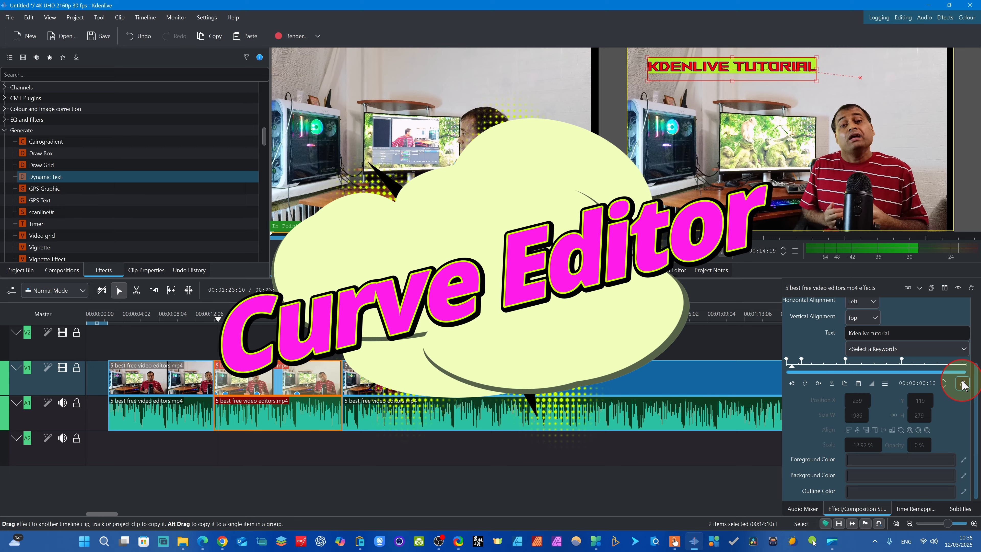
click(962, 384)
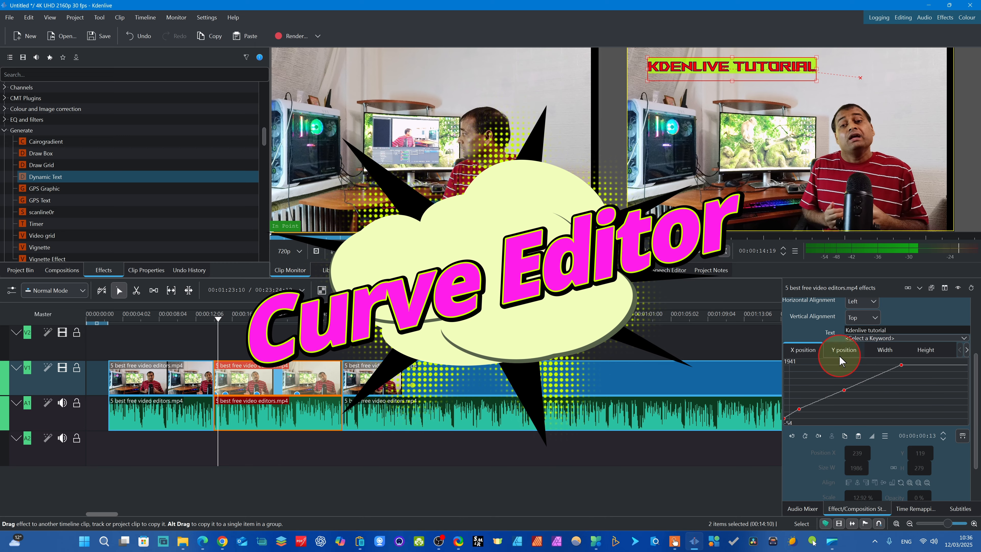
drag(904, 363, 898, 378)
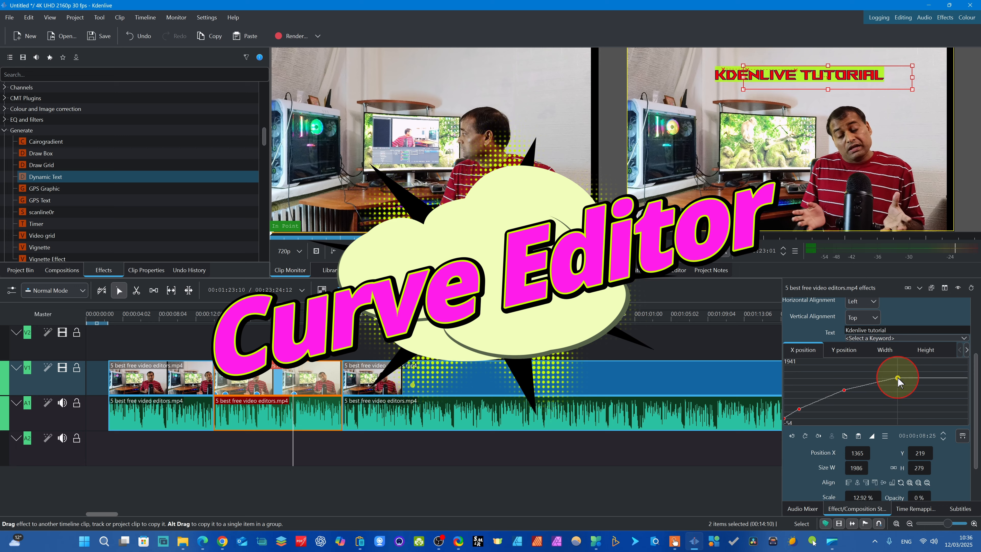
click(940, 370)
Step: On the Width curve, raise the third keyframe to about 2066 at 00:00:05:02 and try to adjust the second keyframe
click(885, 348)
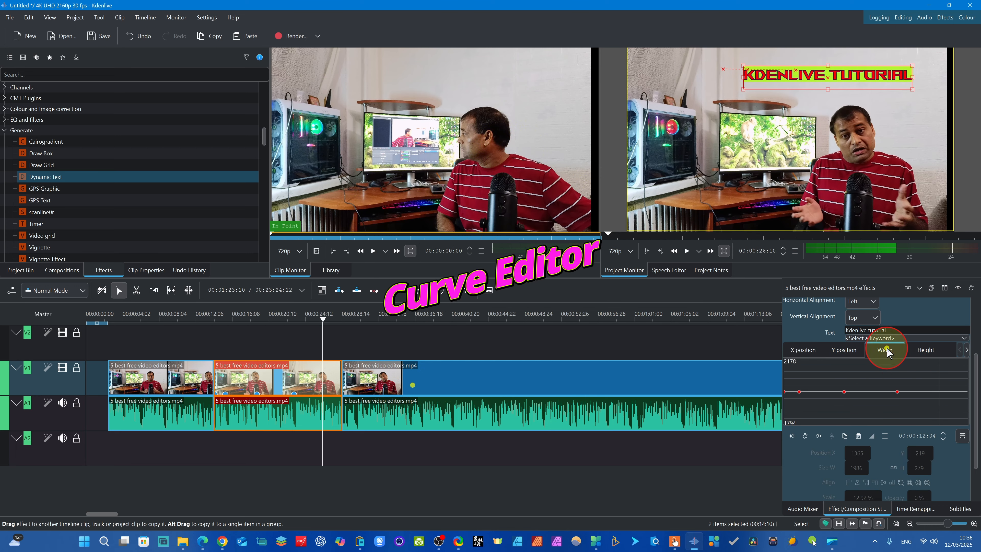
click(844, 390)
drag(844, 379, 852, 370)
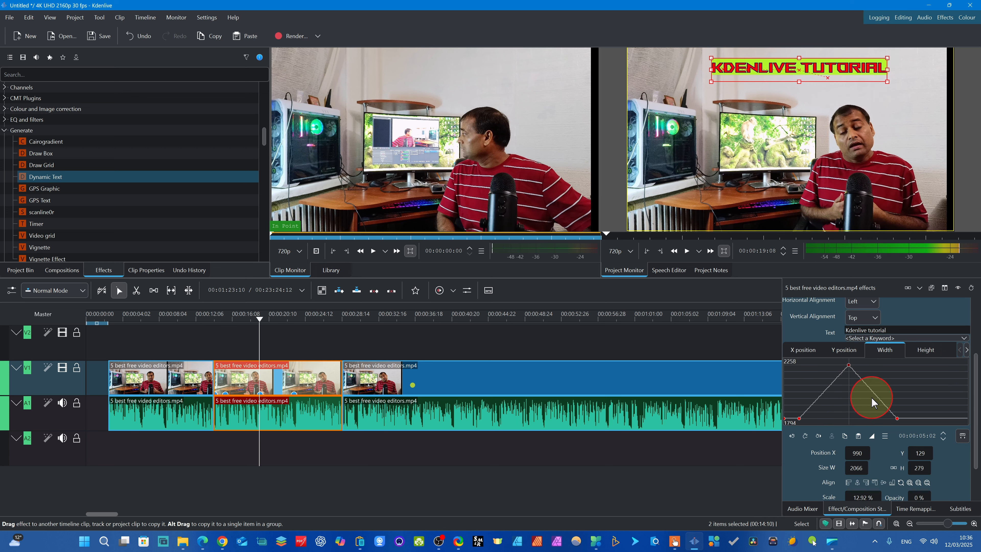
click(798, 418)
drag(800, 415, 803, 412)
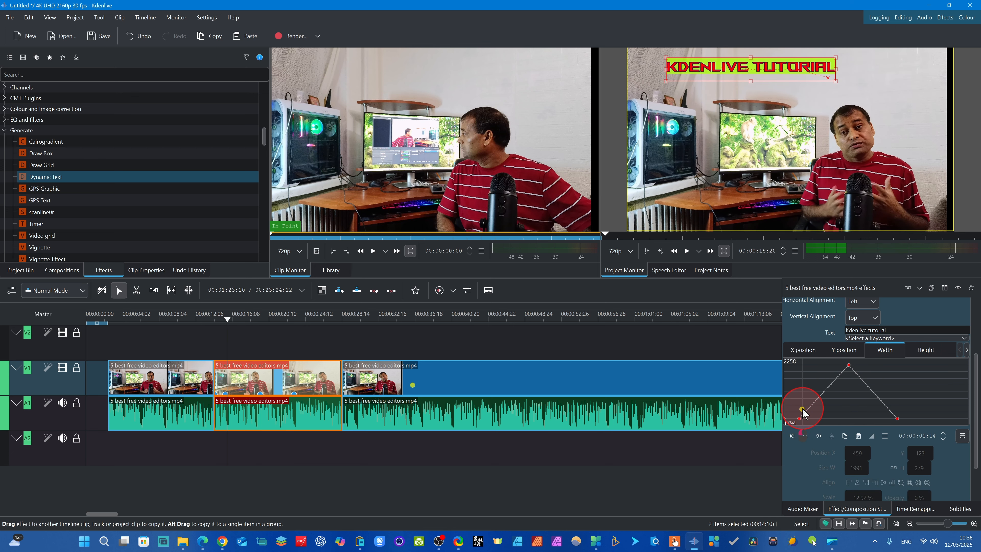
Step: On the X position curve, set the second keyframe to about 877 at 00:00:00:27 and the third to about 838 at 00:00:05:05
click(802, 349)
click(851, 376)
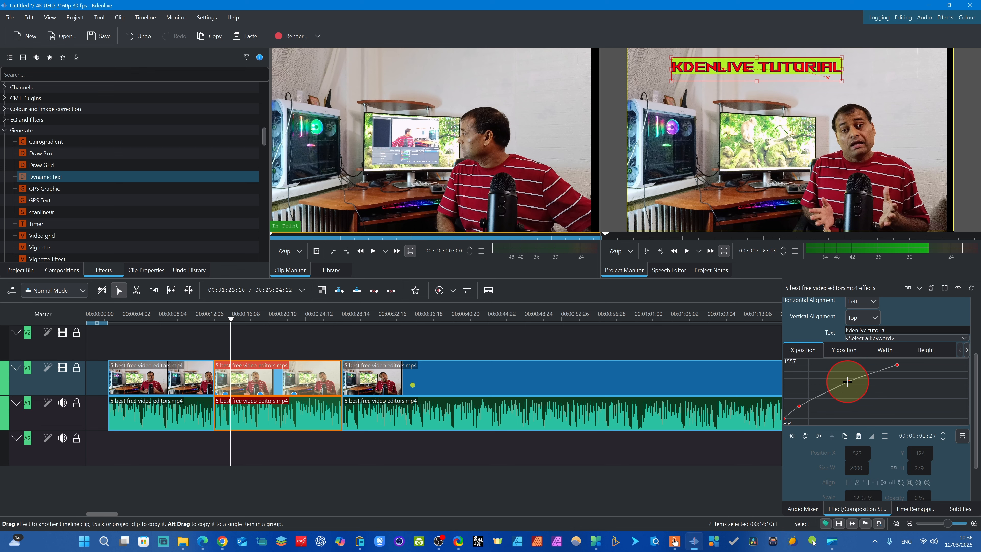
drag(800, 405, 797, 392)
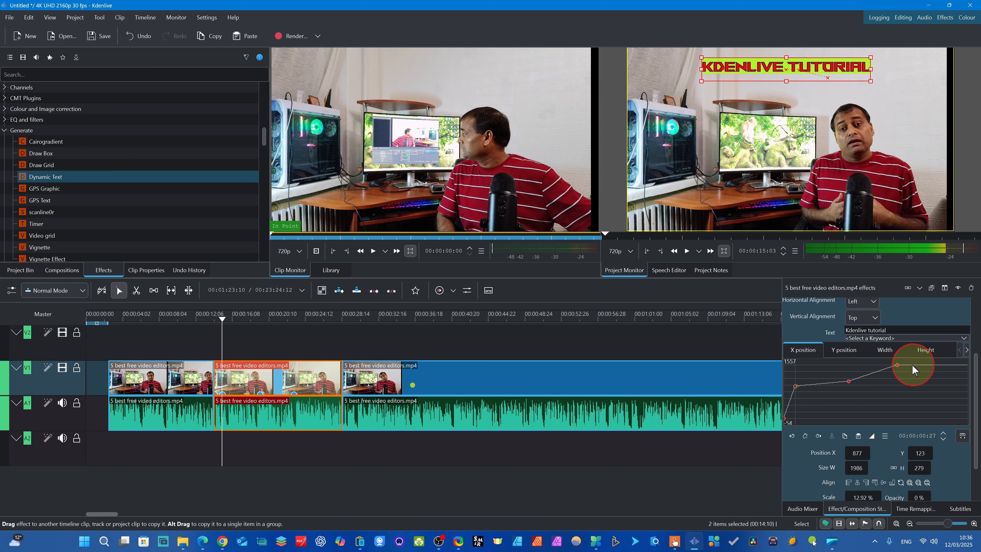
click(847, 379)
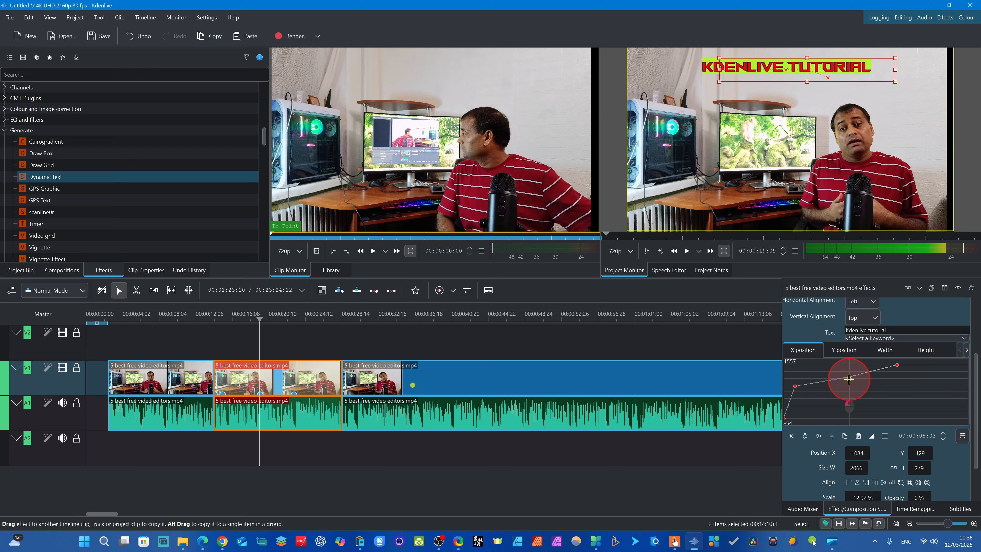
drag(849, 380, 850, 387)
Step: On the Height curve, raise the last keyframe to about 340 at 00:00:08:23 and the third to about 299 at 00:00:04:21
click(897, 391)
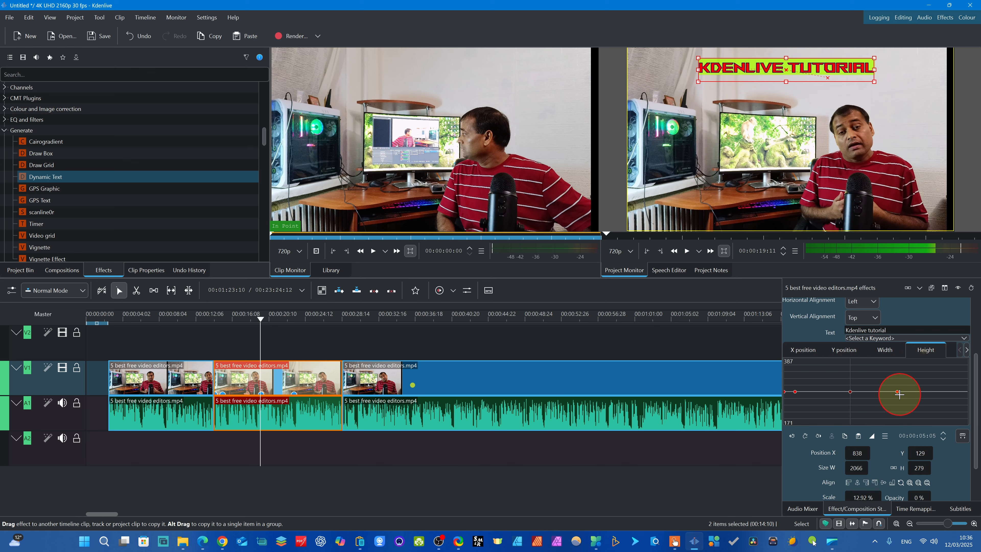
drag(897, 383, 897, 380)
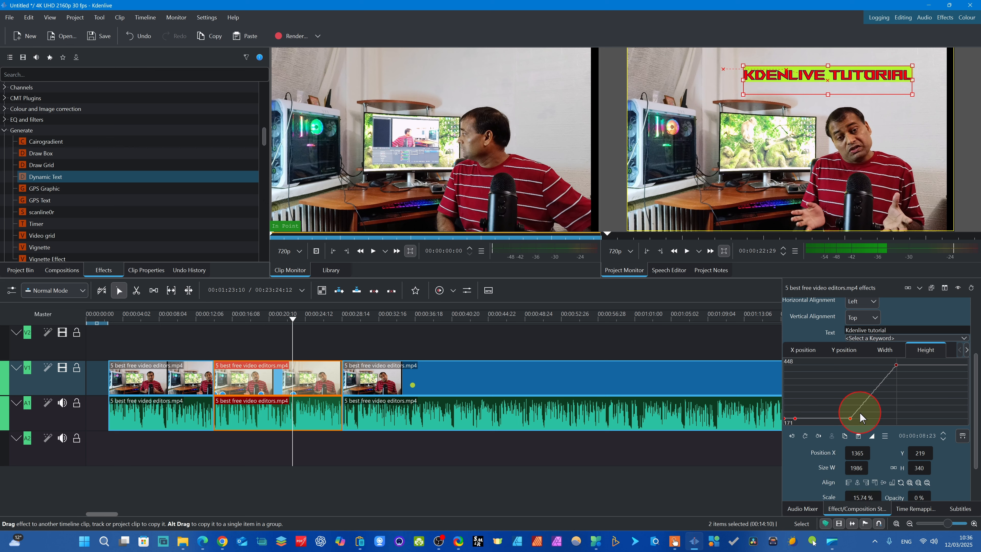
click(843, 399)
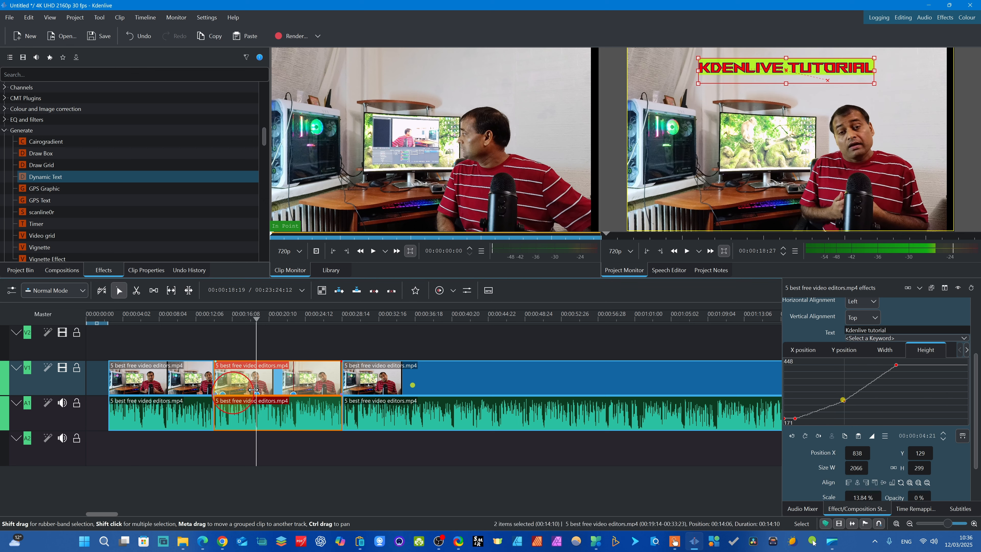
Step: Play back the clip with the edited text curves, then scrub back to near its start and reselect it
drag(256, 337, 229, 337)
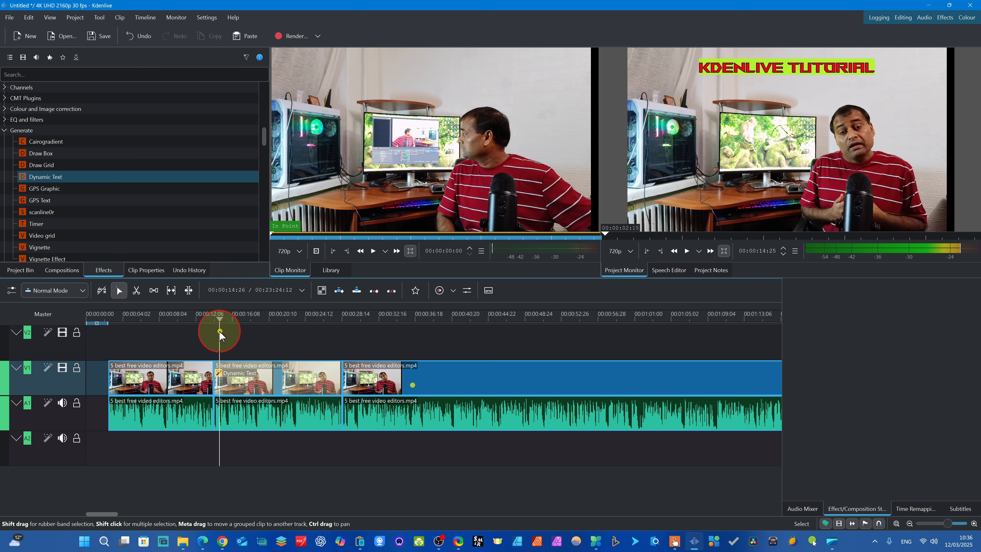
click(305, 377)
key(space)
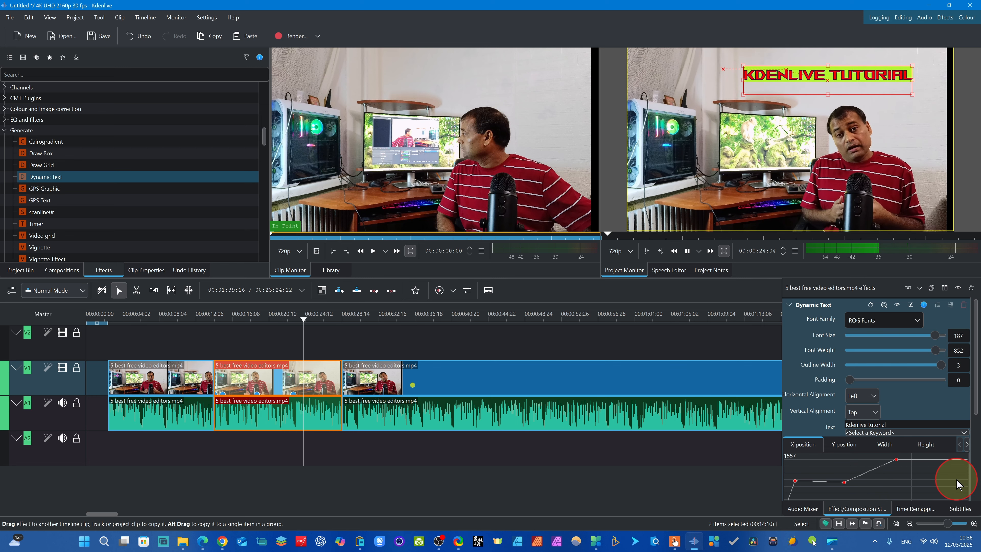
key(space)
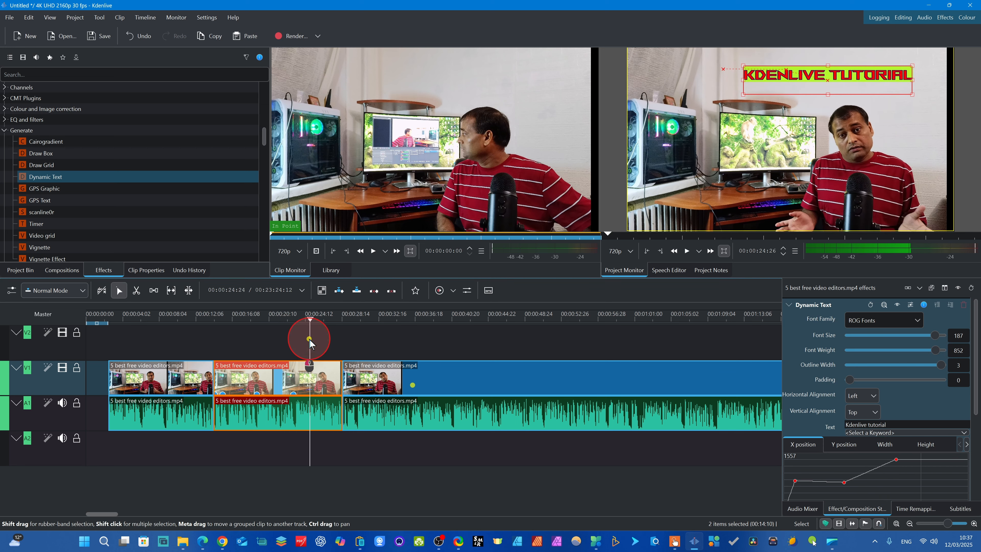
drag(309, 339, 232, 336)
click(263, 372)
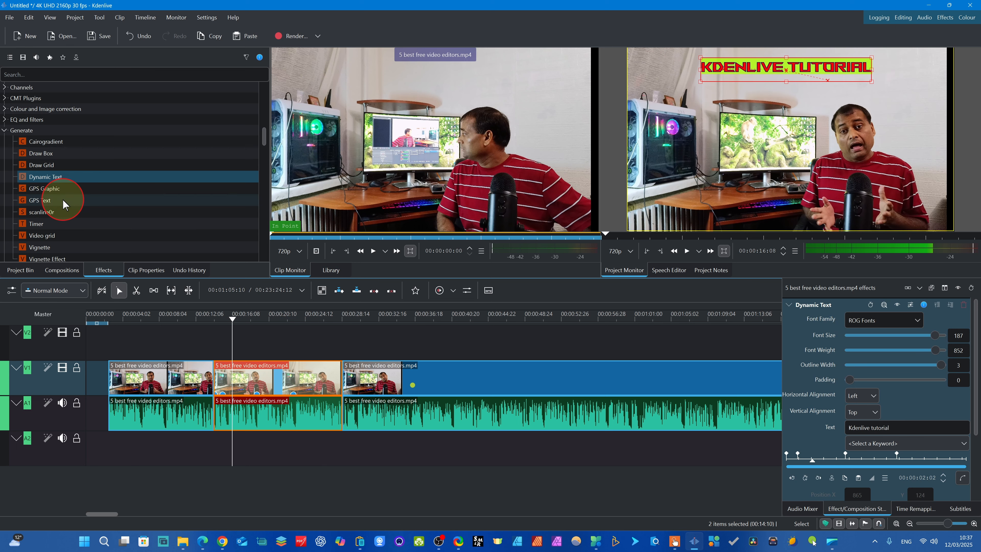
Step: Browse the effect categories in the effects list, from Audio through Generate to LADSPA Plugins
scroll(64, 193, down, 5)
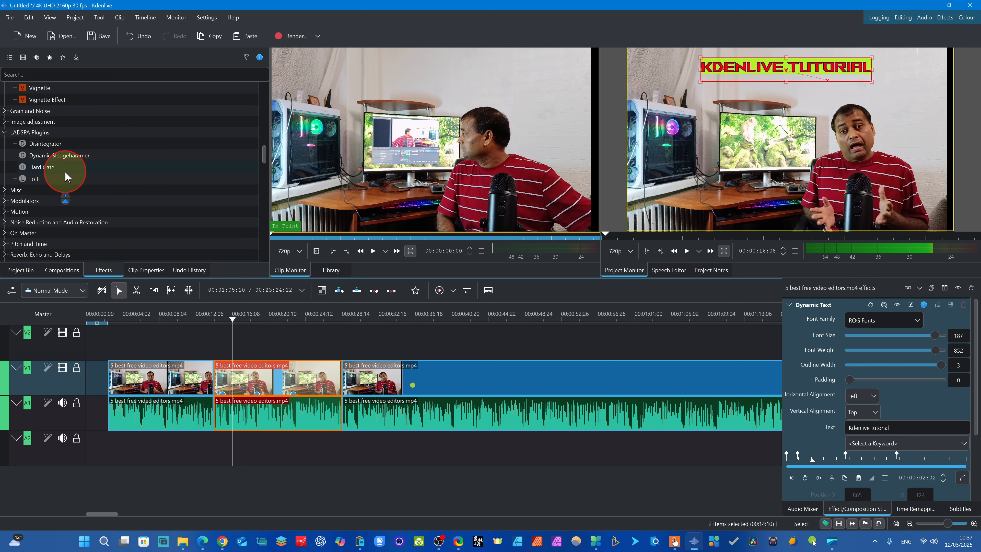
scroll(65, 175, up, 5)
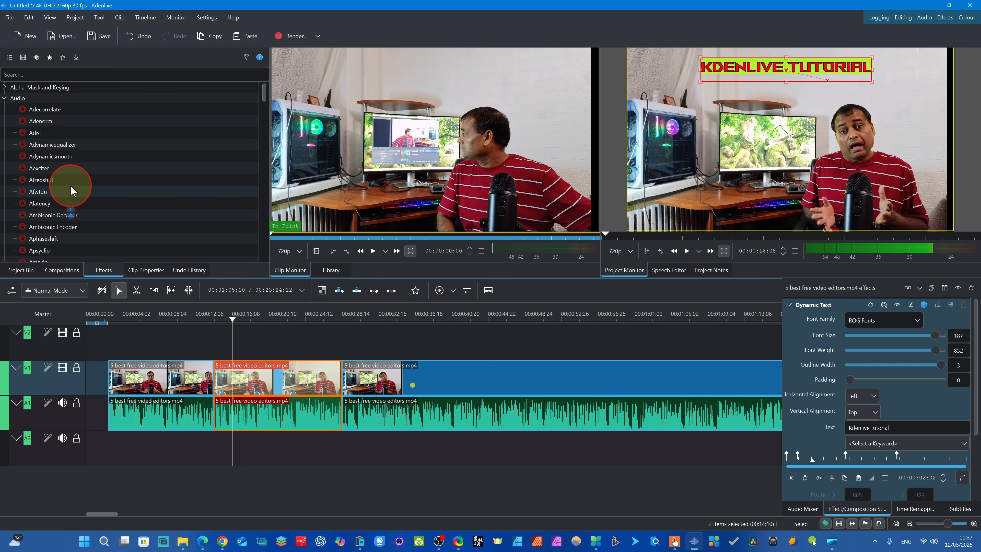
scroll(70, 190, down, 5)
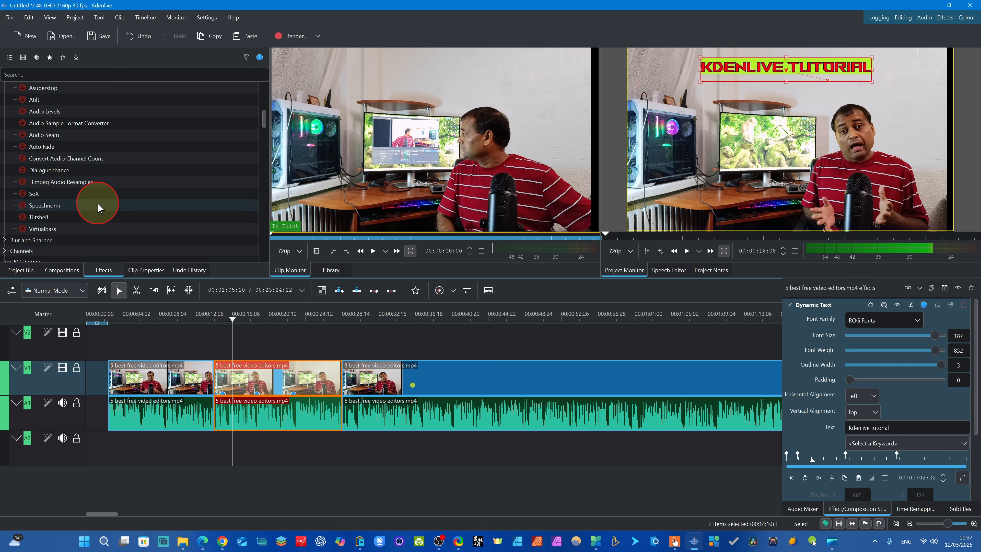
scroll(96, 203, down, 2)
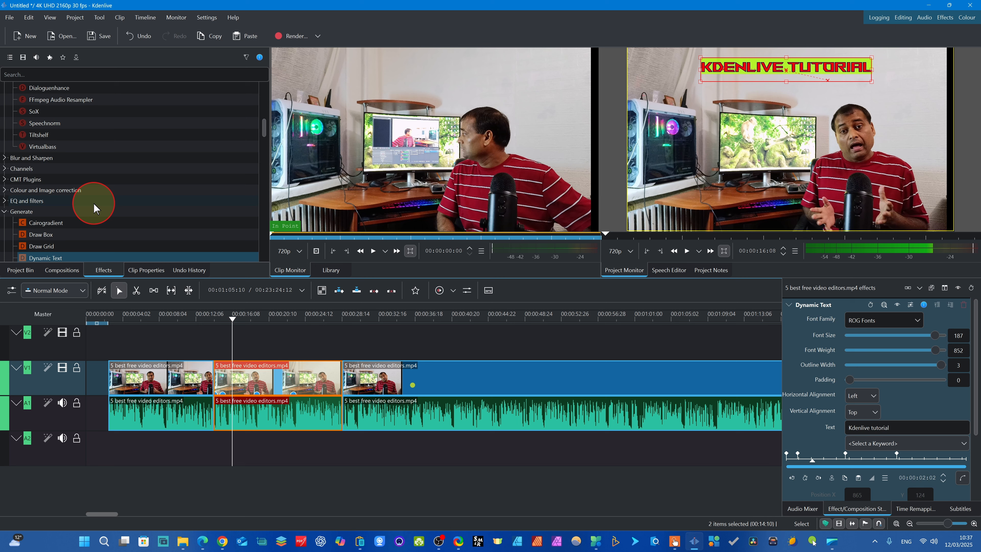
scroll(94, 202, up, 10)
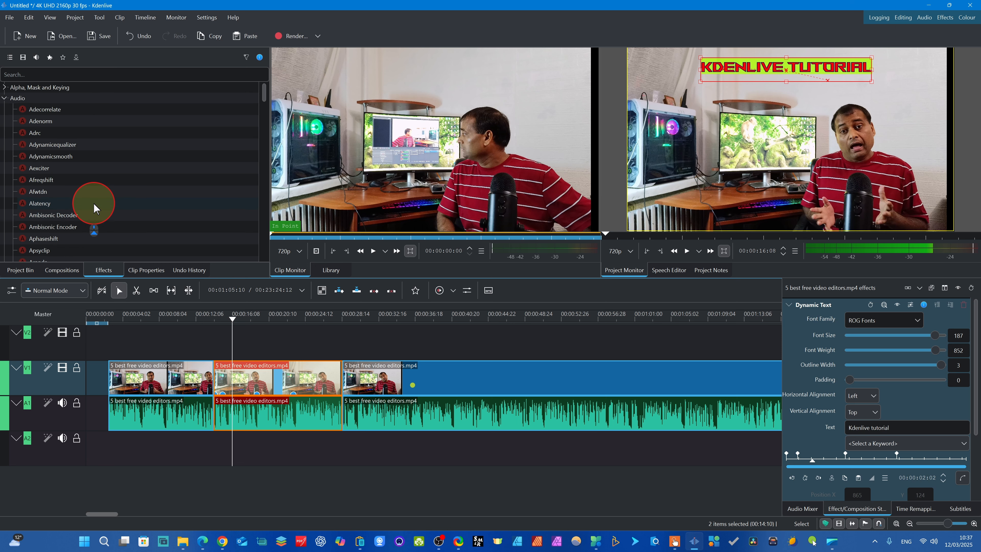